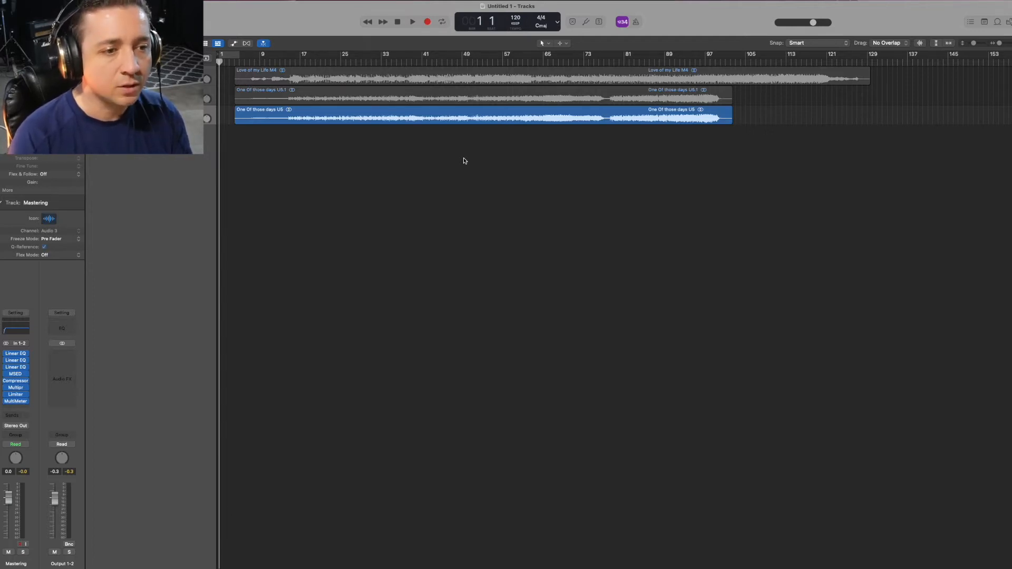
- Examine the channel strips of the Reference, Original and Mastering tracks in turn, ending on Mastering
left_click(371, 166, "shift")
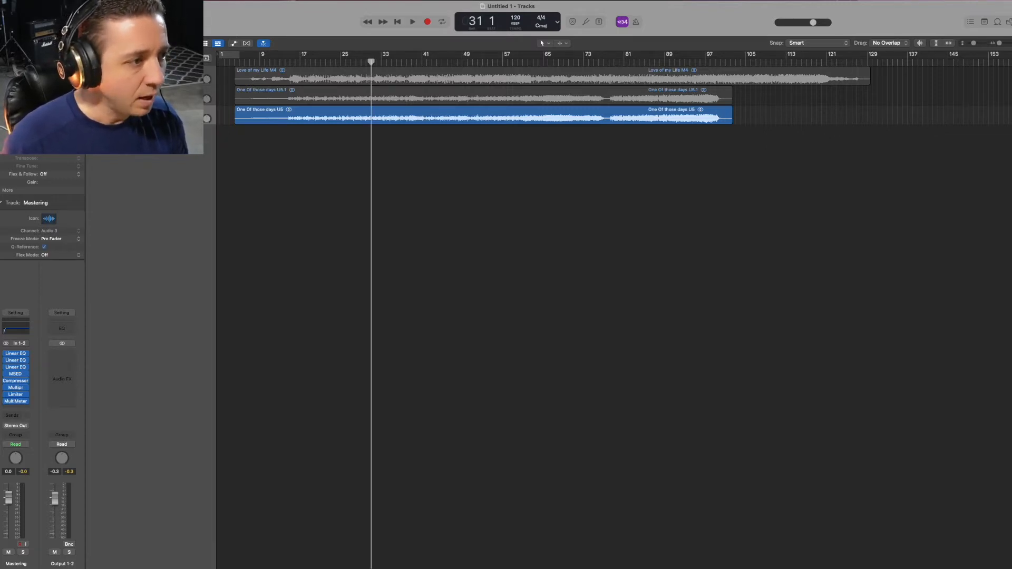
left_click(158, 75)
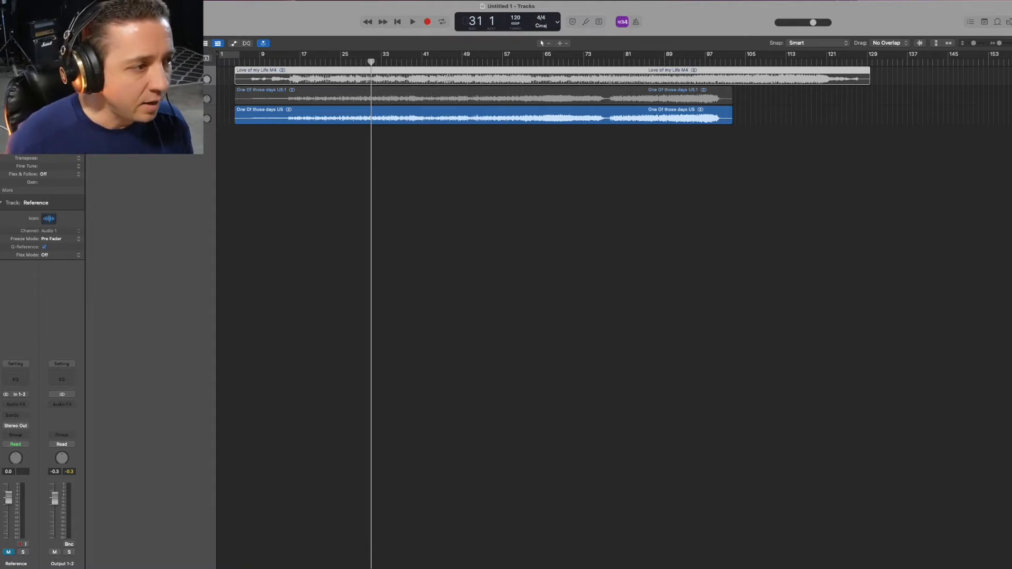
left_click(404, 92)
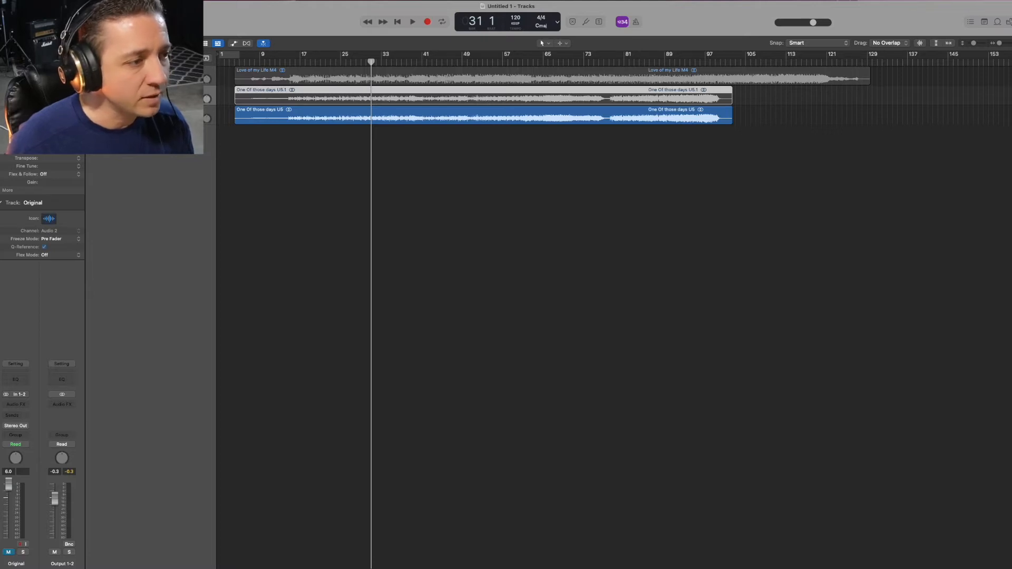
left_click(158, 116)
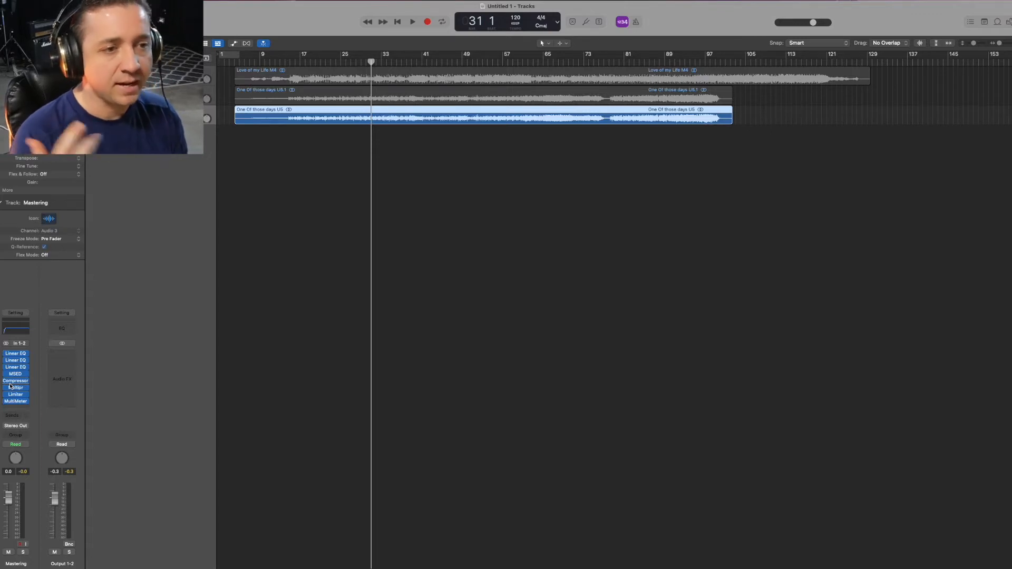
- Audition the Mastering track by playing a short passage from about bar 30
left_click(435, 119)
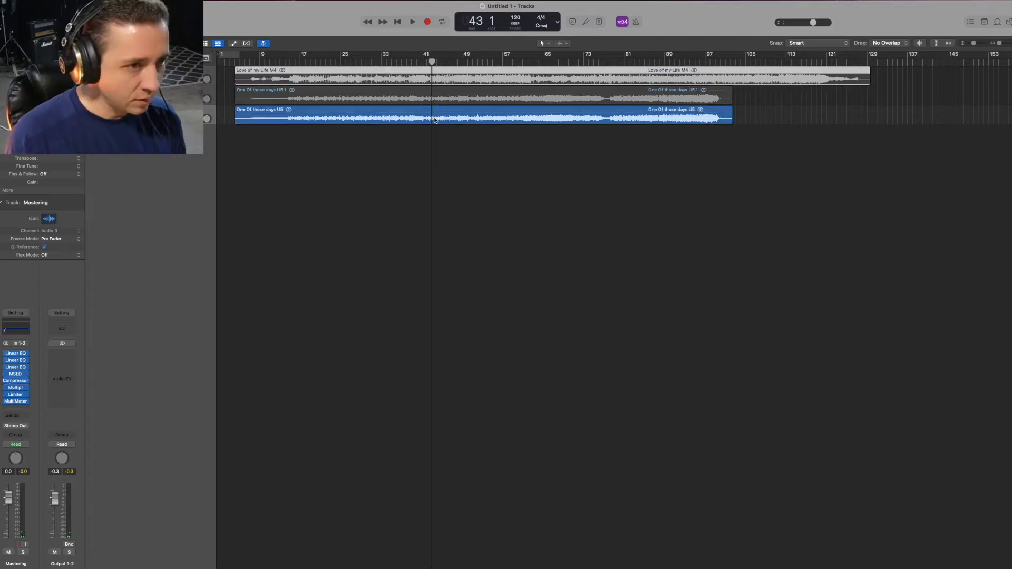
left_click(361, 62)
key("space")
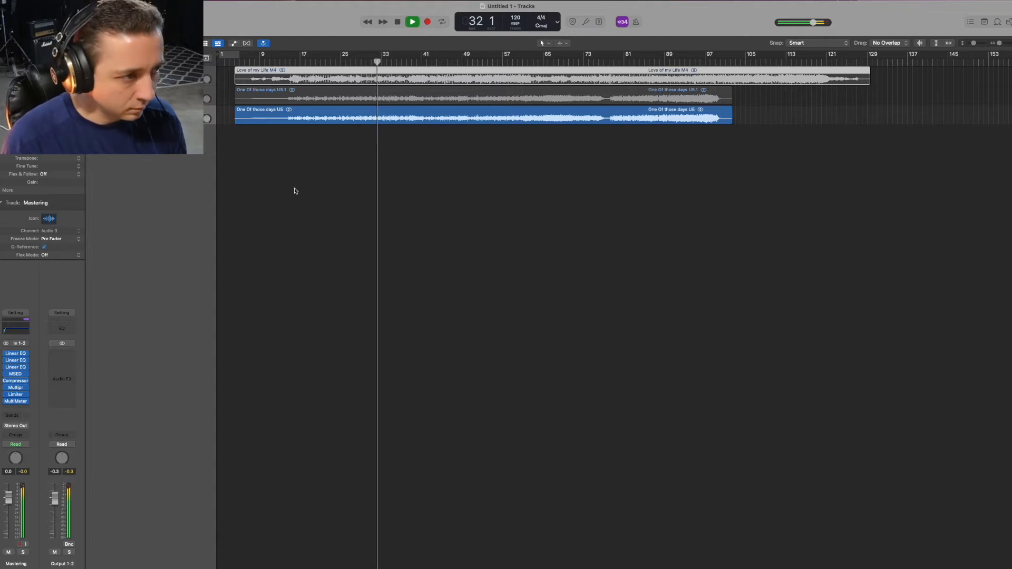
key("space")
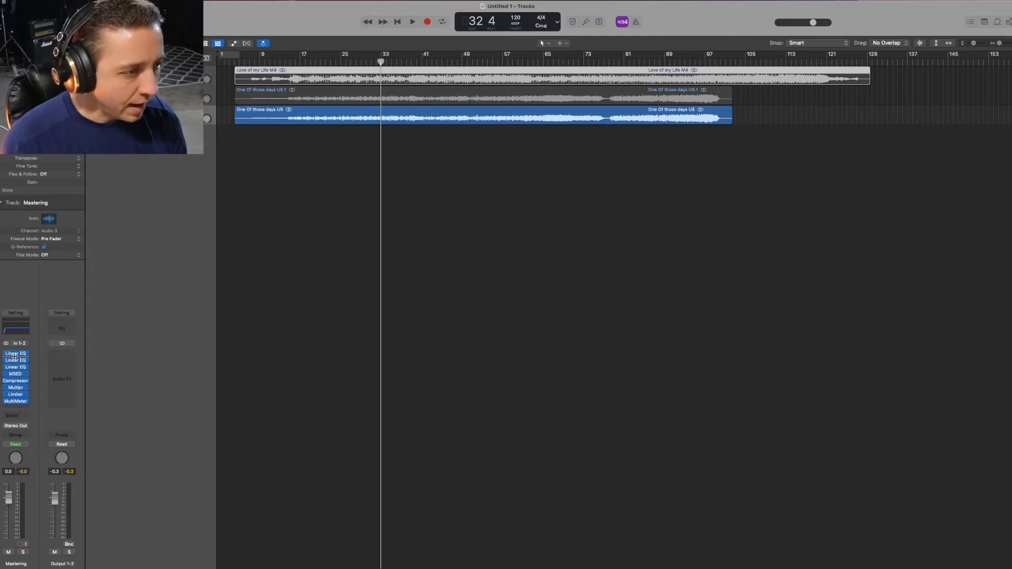
- Open the first Linear Phase EQ on the Mastering track and place its window below the three regions
left_click(15, 356)
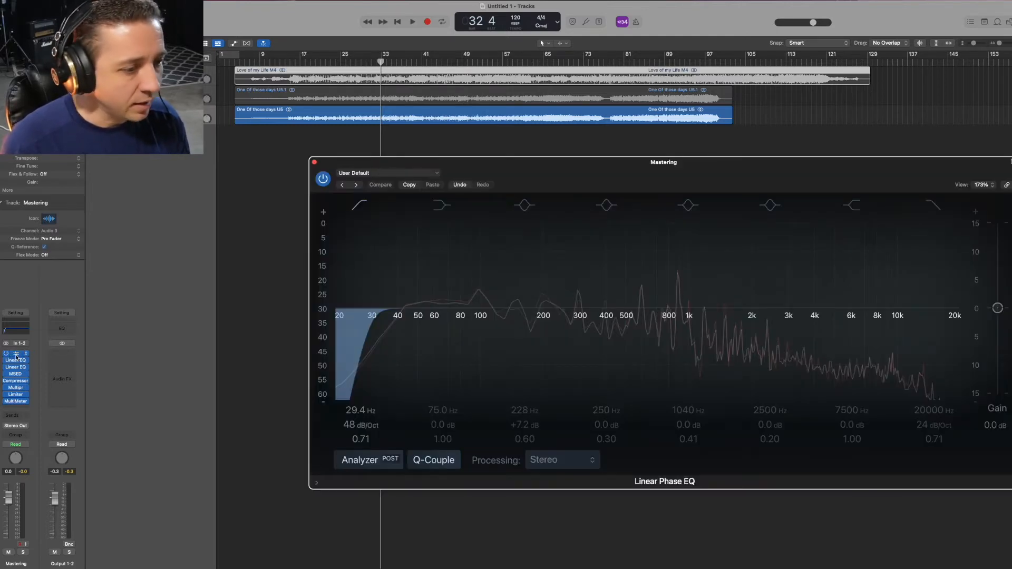
left_click_drag(611, 163, 502, 100)
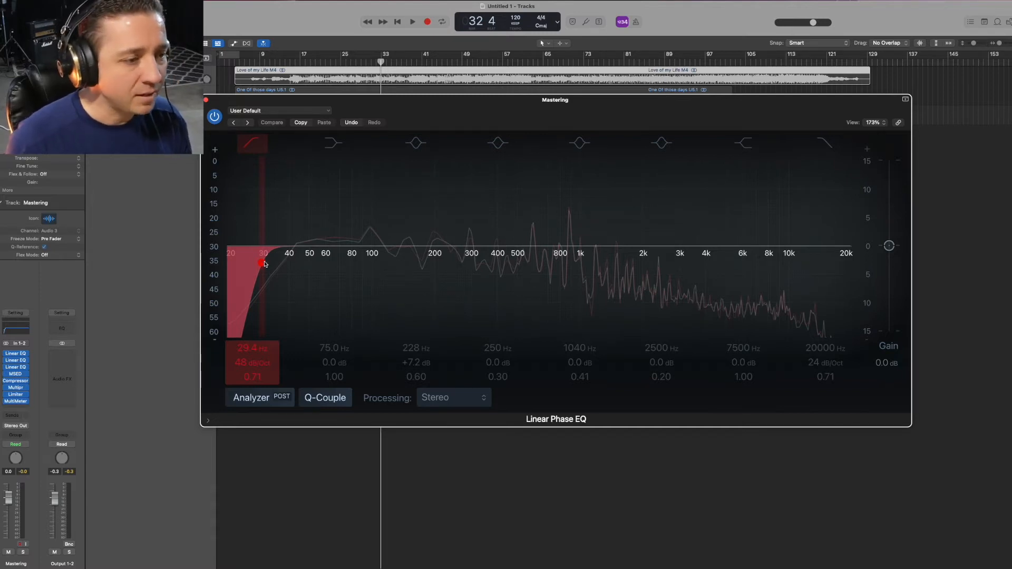
left_click_drag(402, 102, 398, 165)
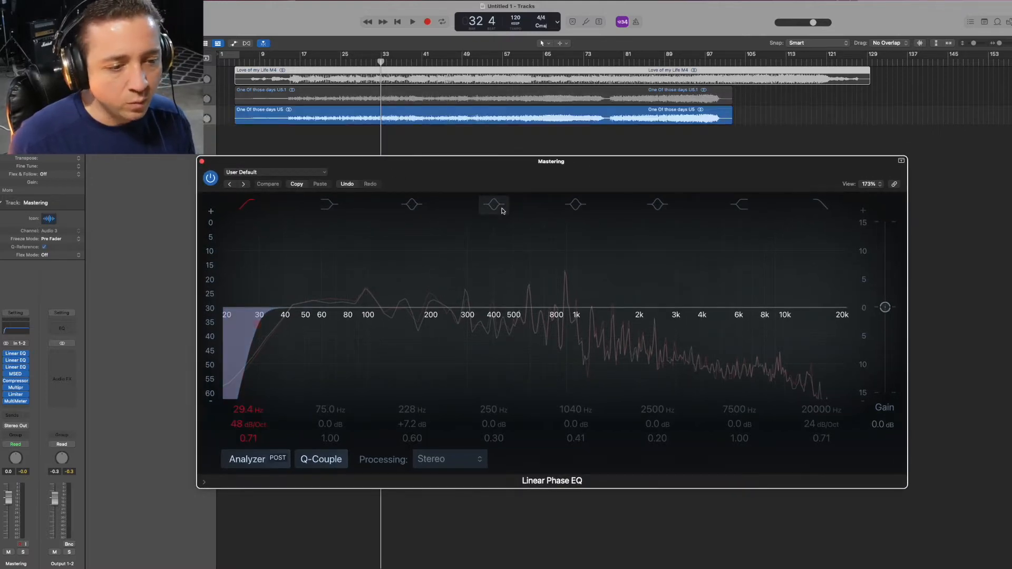
- Play from bar 30 and enable the EQ's low-mid bell band, placing it at about 274 Hz with +0.2 dB gain
left_click(369, 62)
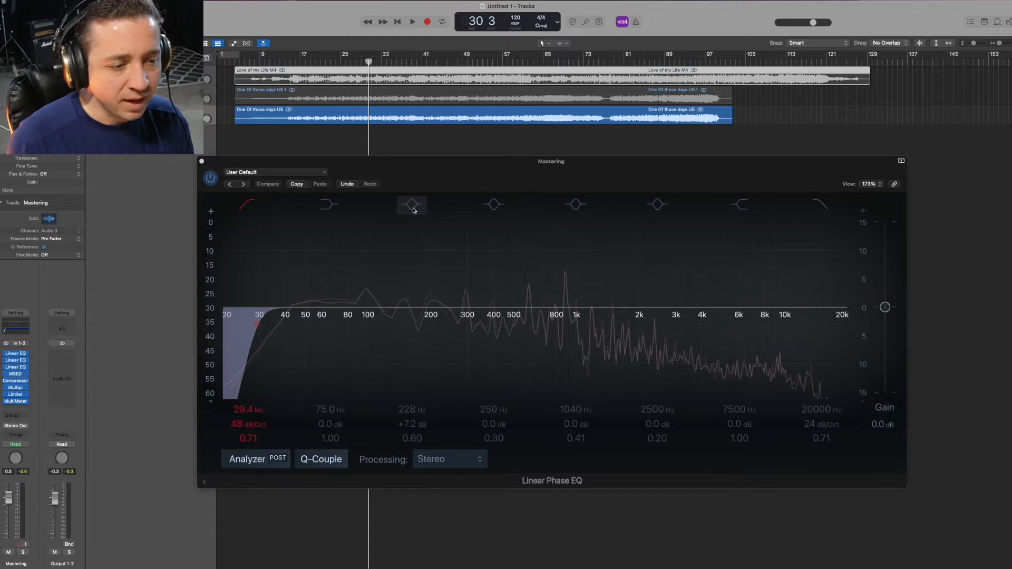
key("space")
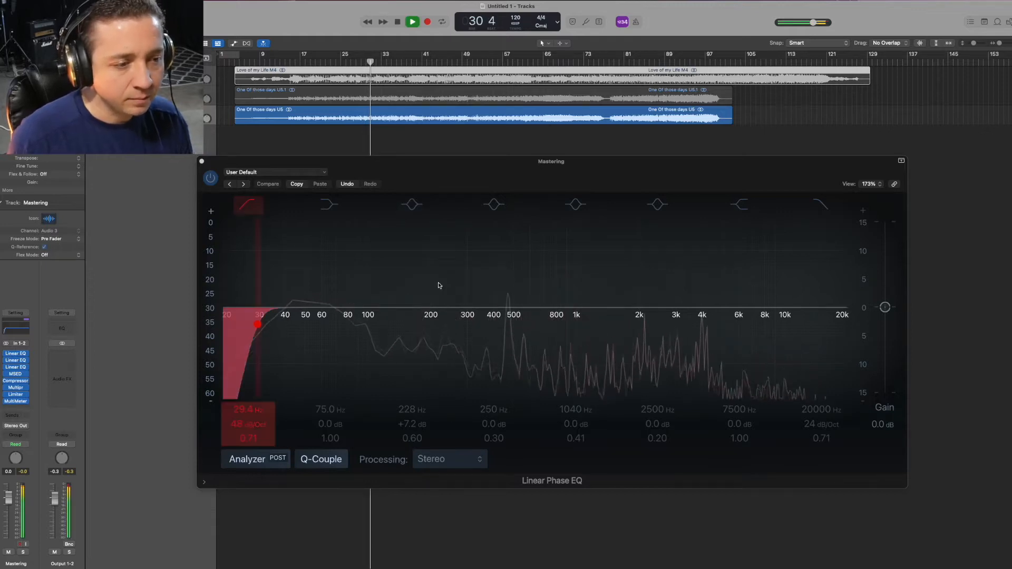
left_click(411, 205)
left_click_drag(446, 269, 460, 318)
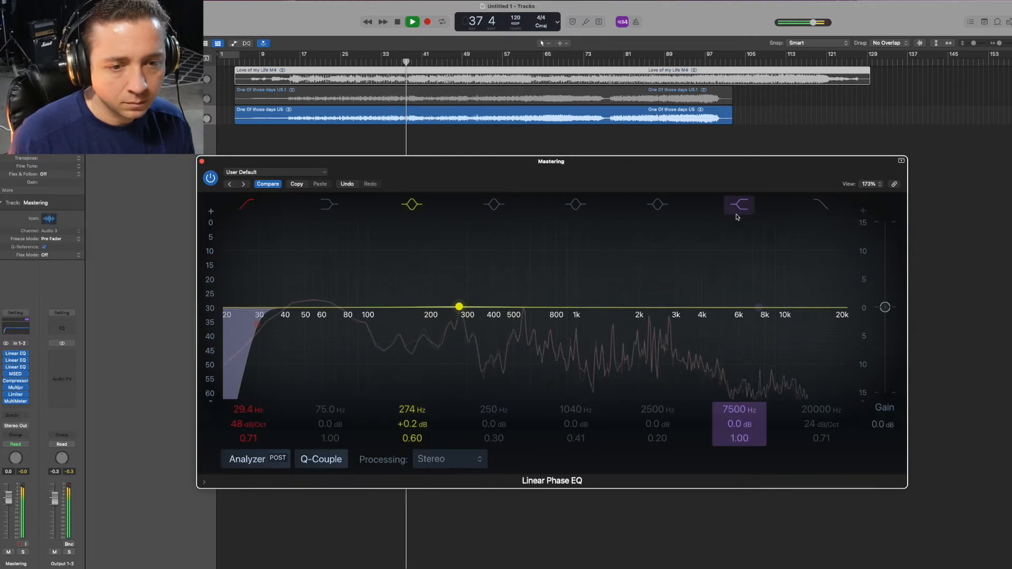
- Enable the high shelf at about 6350 Hz, +0.1 dB, and try boosting the 1040 Hz bell at about 2700 Hz, +7.2 dB
mouse_move(748, 305)
left_mouse_down()
mouse_move(725, 226)
mouse_move(734, 307)
left_mouse_up()
left_click_drag(579, 308, 667, 262)
key("space")
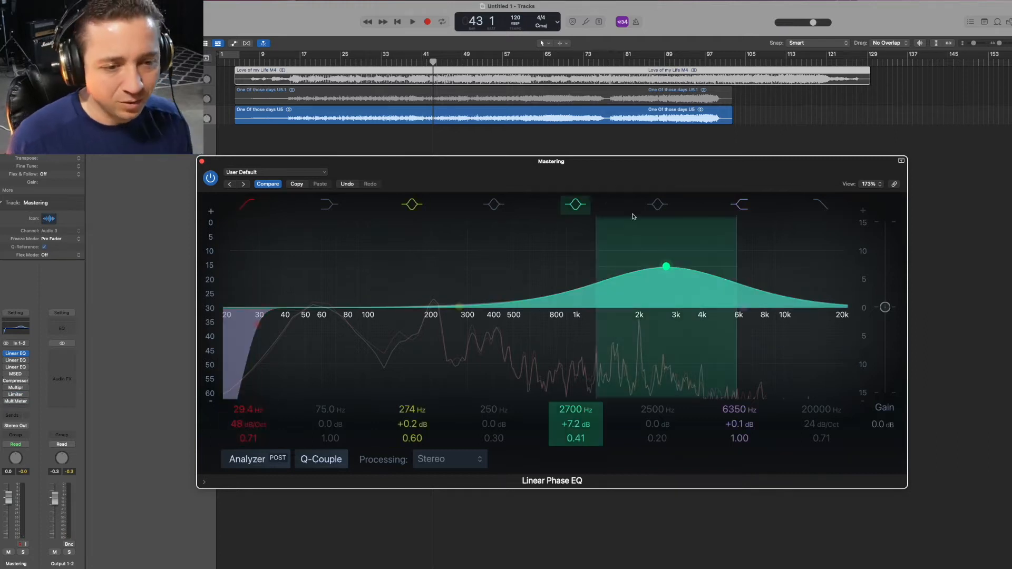
- Try boosting the low-mid bell by about 7.5 dB at 280 Hz and compare playback with the band on and off
left_click_drag(451, 308, 461, 265)
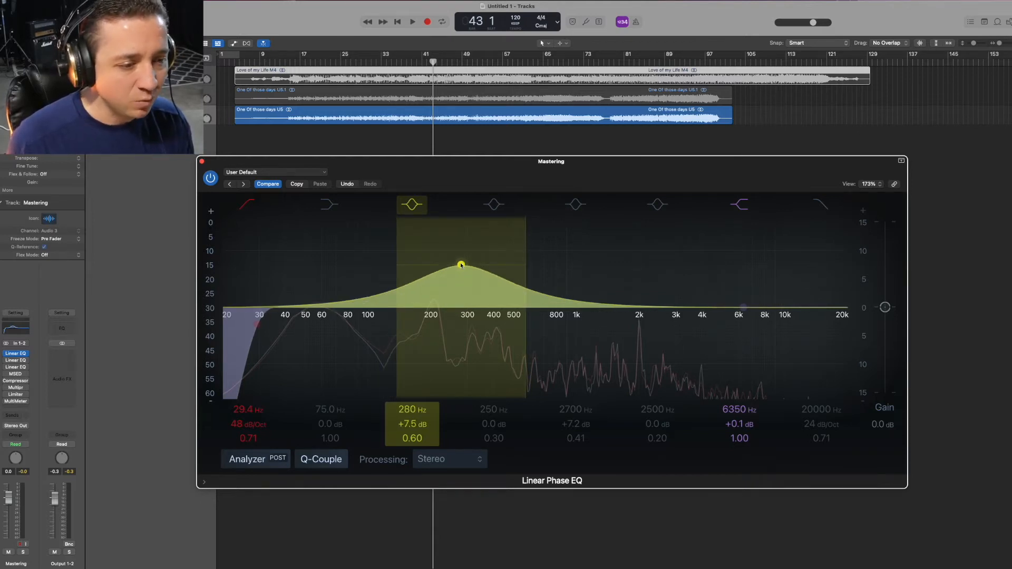
left_click(413, 209)
left_click(412, 207)
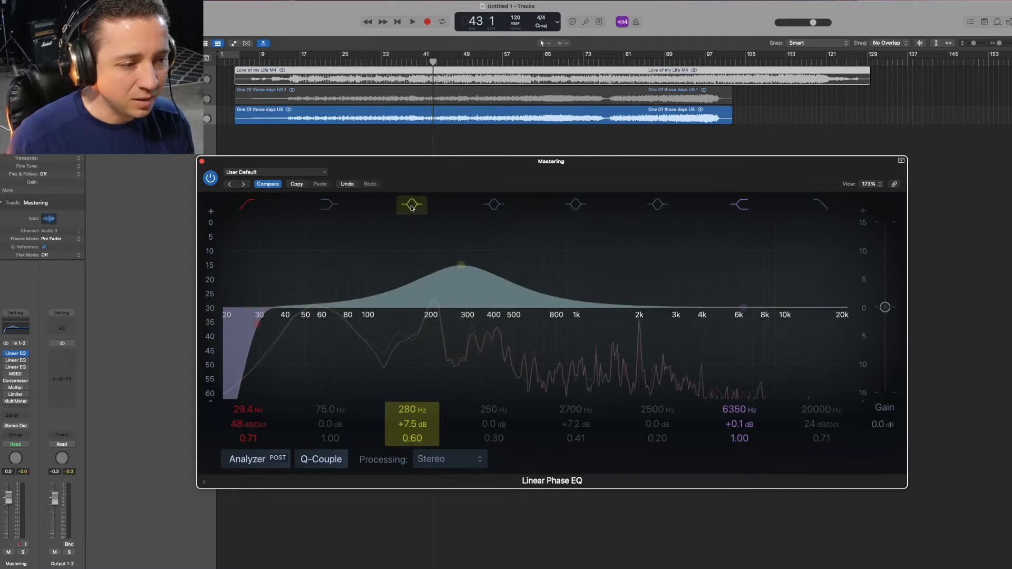
left_click(412, 208)
key("space")
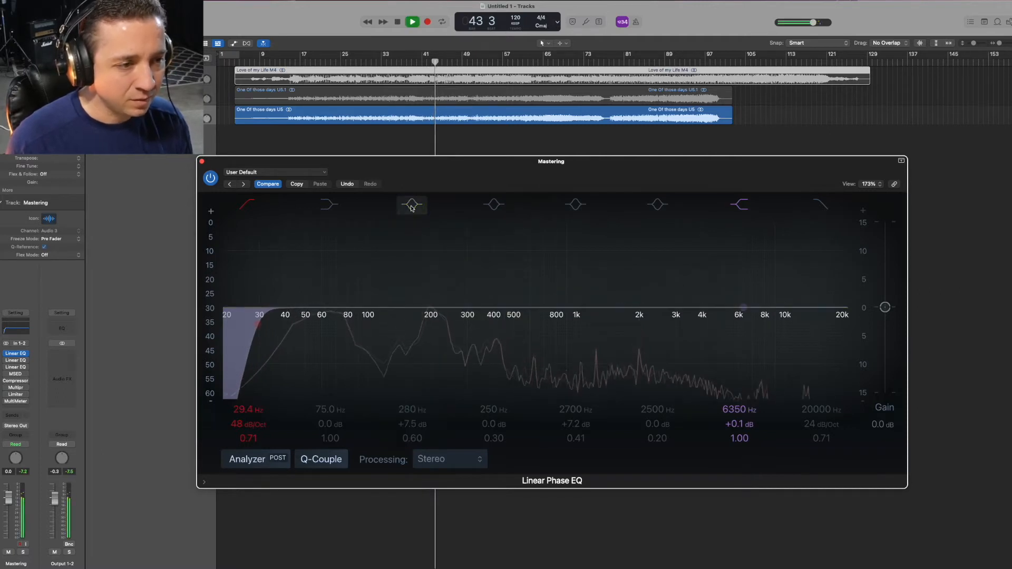
left_click(412, 207)
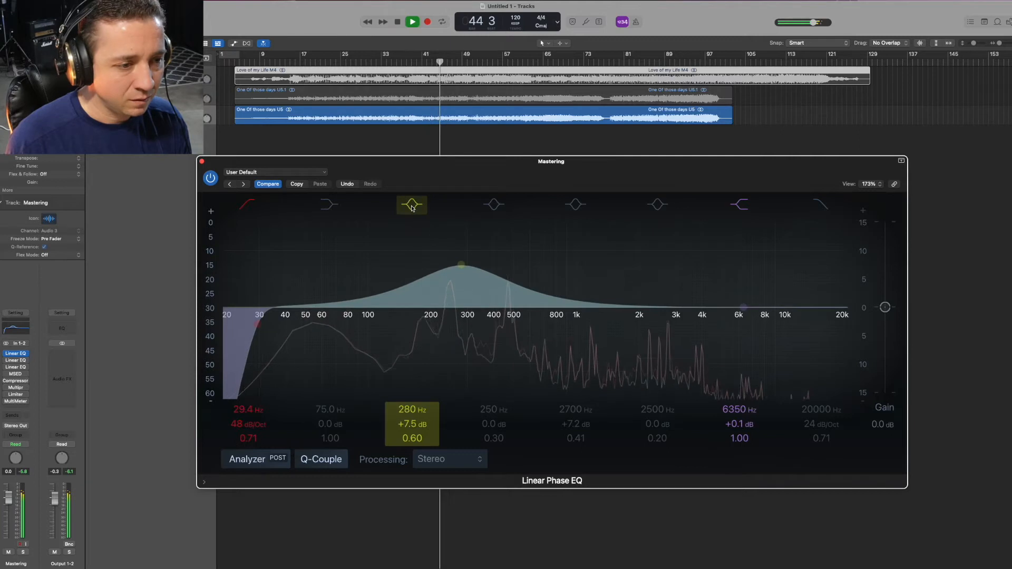
left_click(411, 207)
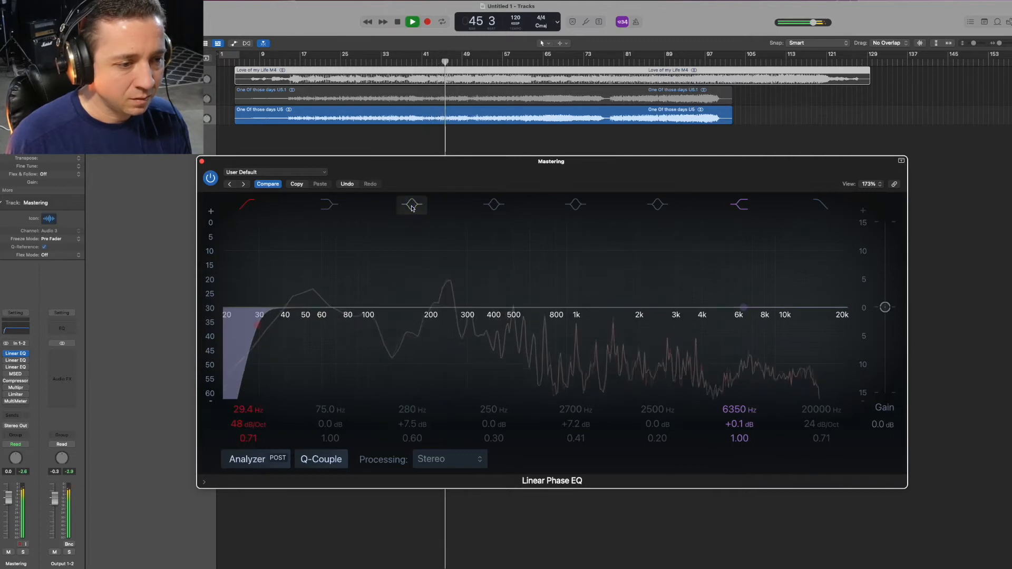
left_click(412, 207)
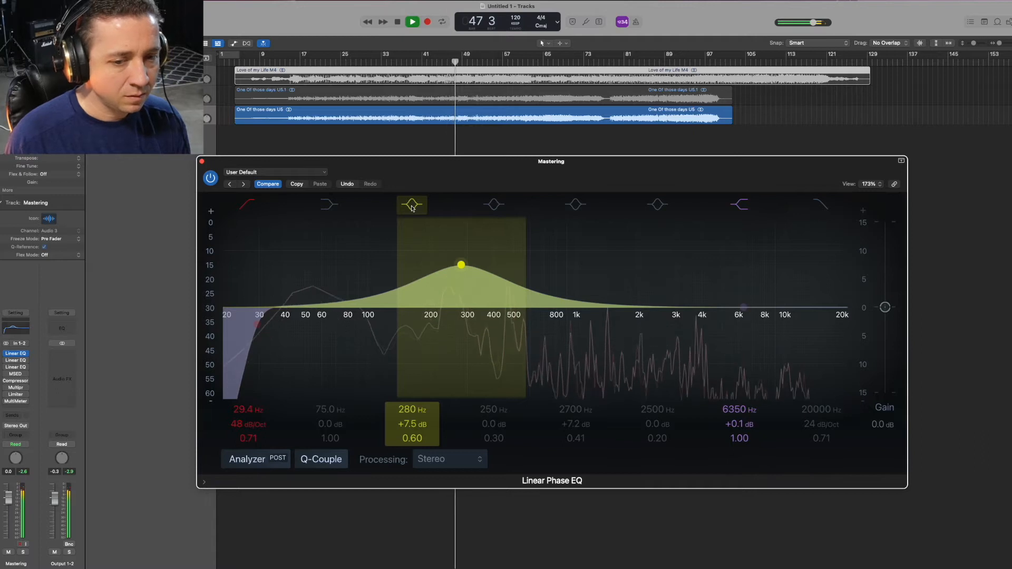
key("space")
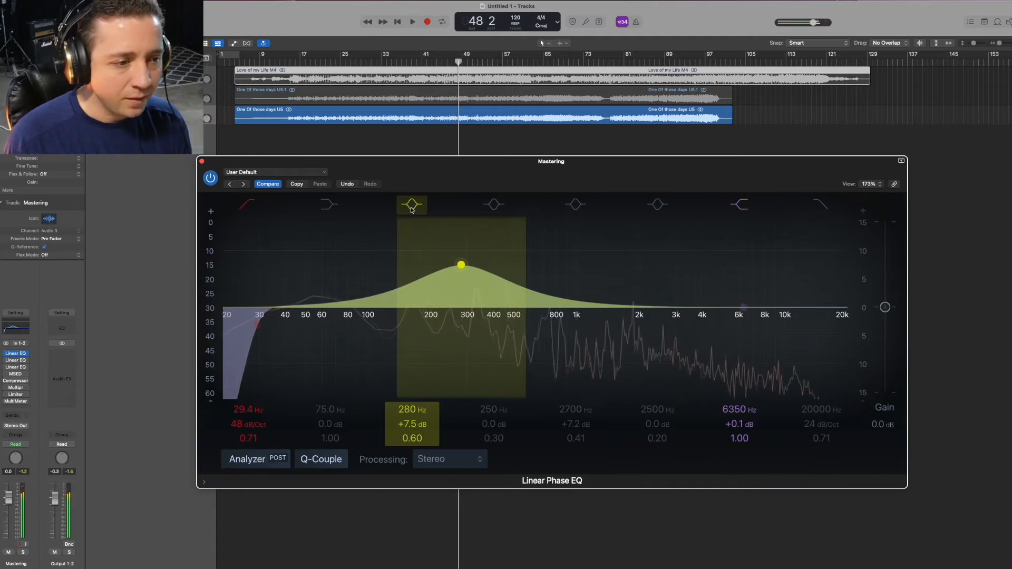
- Set the low-mid bell to about 292 Hz, +4.6 dB with a Q of 0.71 and audition it
left_click_drag(462, 266, 467, 287)
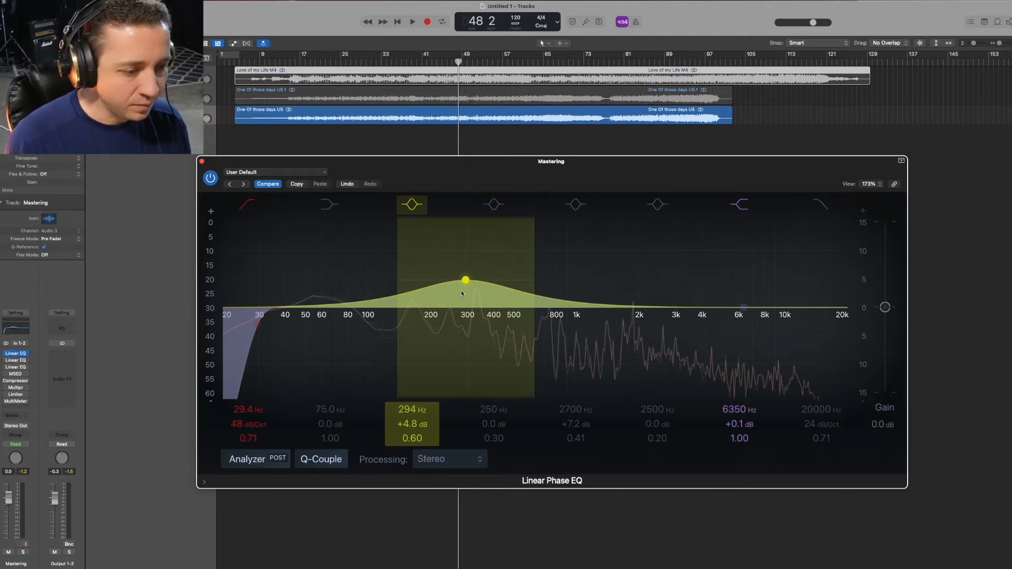
mouse_move(414, 439)
left_mouse_down()
mouse_move(414, 451)
mouse_move(414, 434)
left_mouse_up()
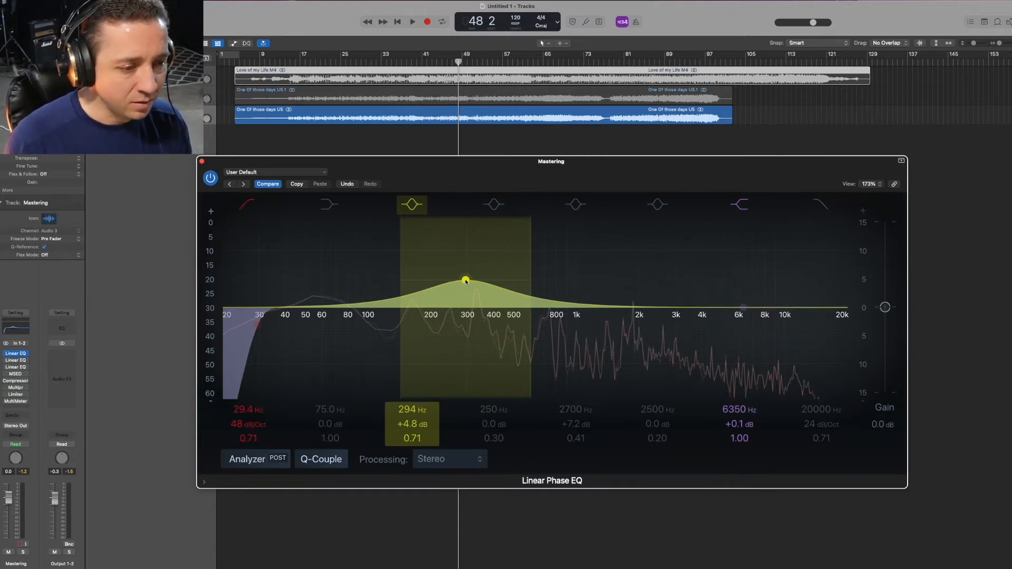
key("space")
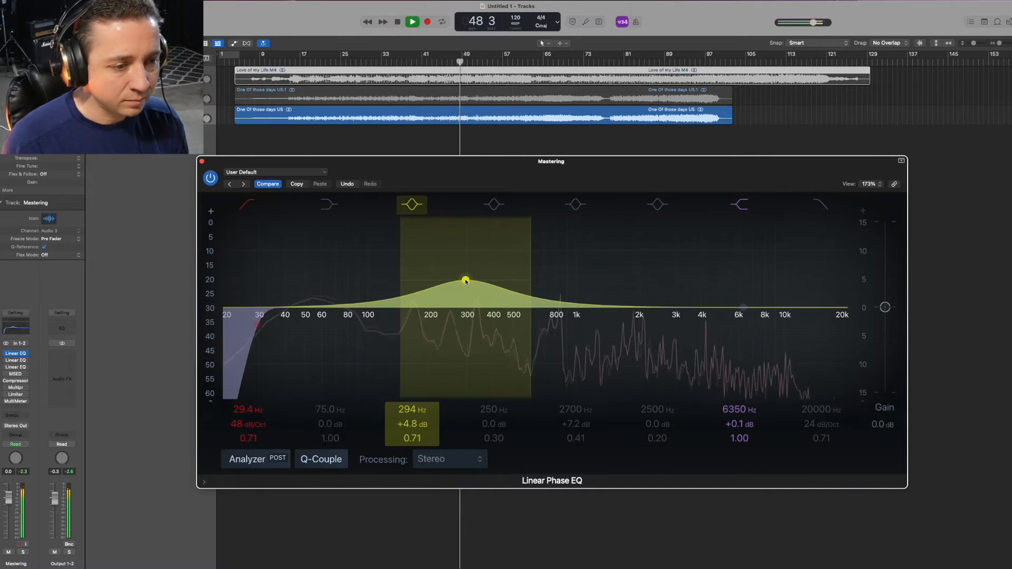
left_click_drag(465, 281, 465, 282)
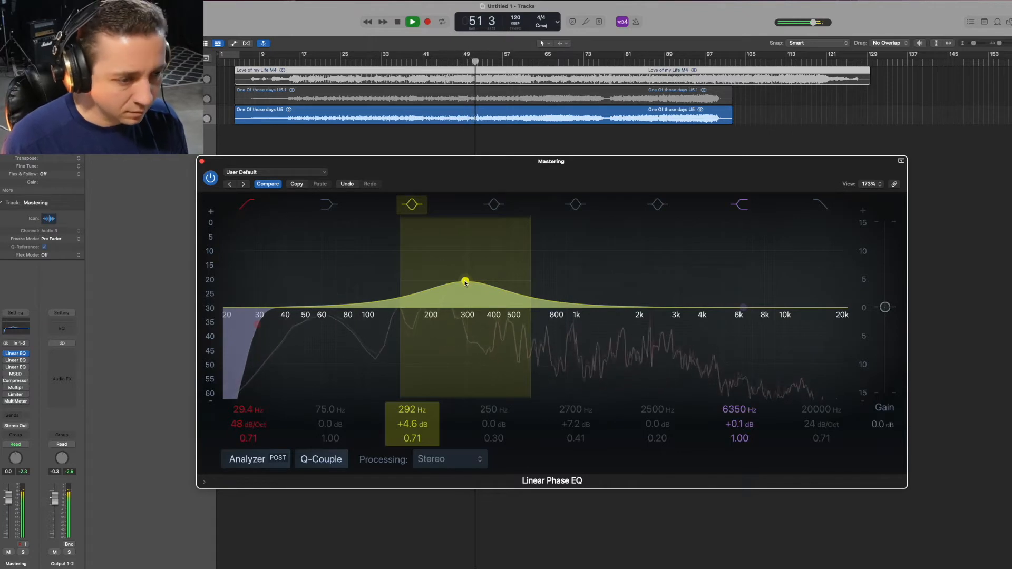
key("space")
- Compare playback with and without the low-mid bell and shift it to about 254 Hz at +4.8 dB
key("space")
left_click(411, 206)
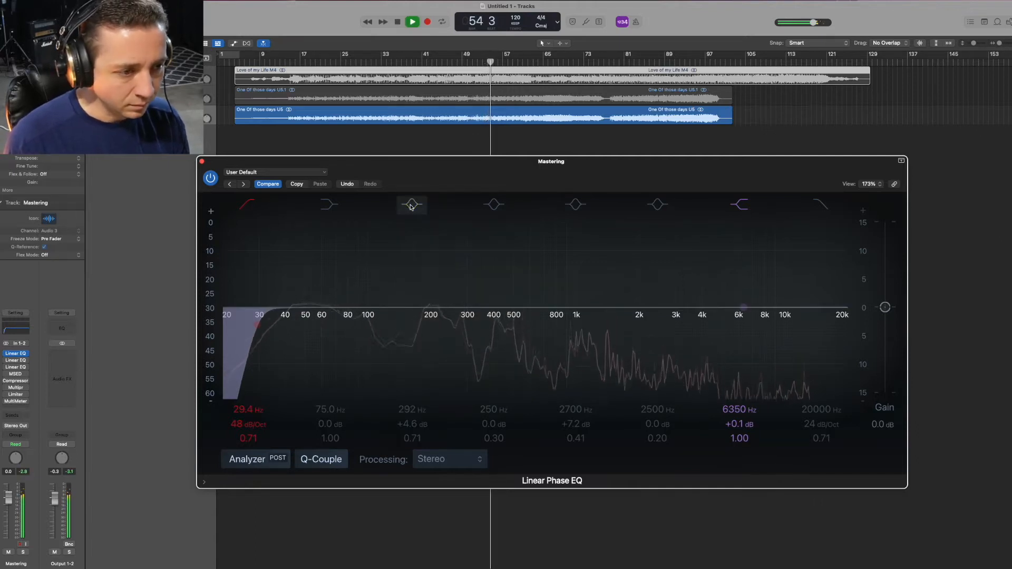
left_click(411, 206)
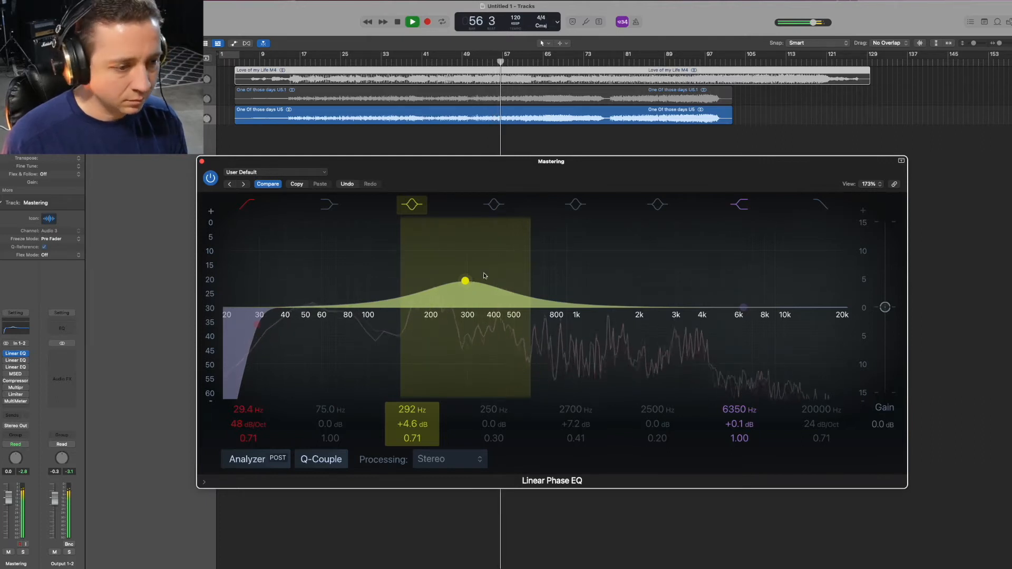
mouse_move(465, 280)
left_mouse_down()
mouse_move(430, 282)
mouse_move(454, 282)
left_mouse_up()
key("space")
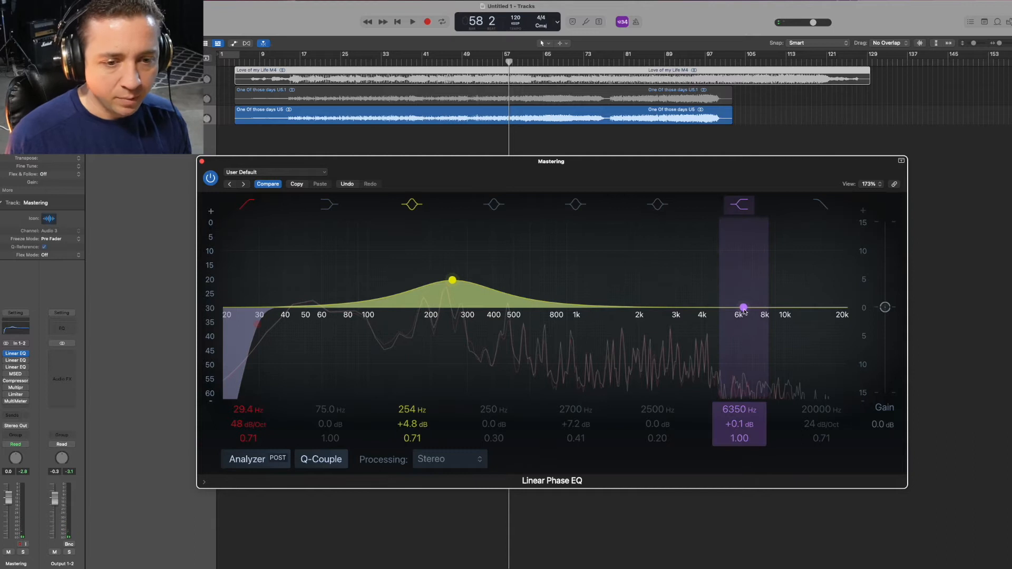
- Audition the high shelf with a 10 dB boost at about 5100 Hz and settle it at about 5250 Hz, +1.9 dB
left_click_drag(747, 309, 727, 246)
key("space")
key("space")
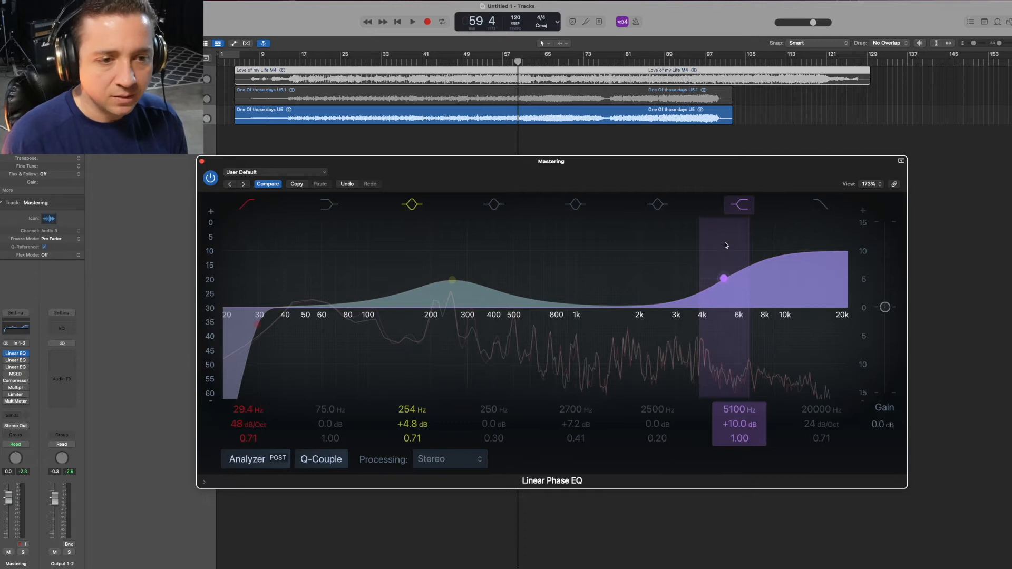
key("space")
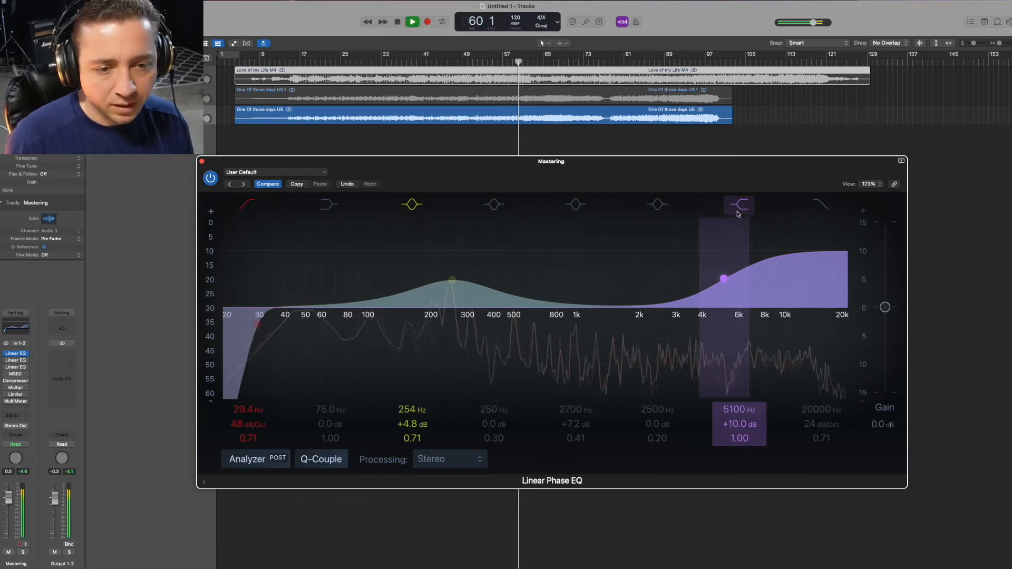
left_click_drag(730, 277, 730, 337)
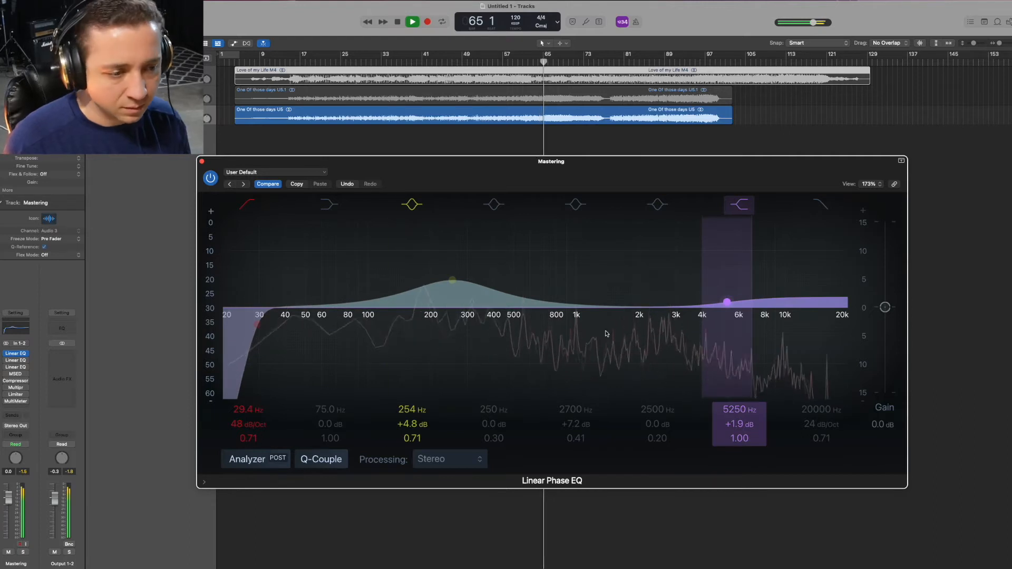
key("space")
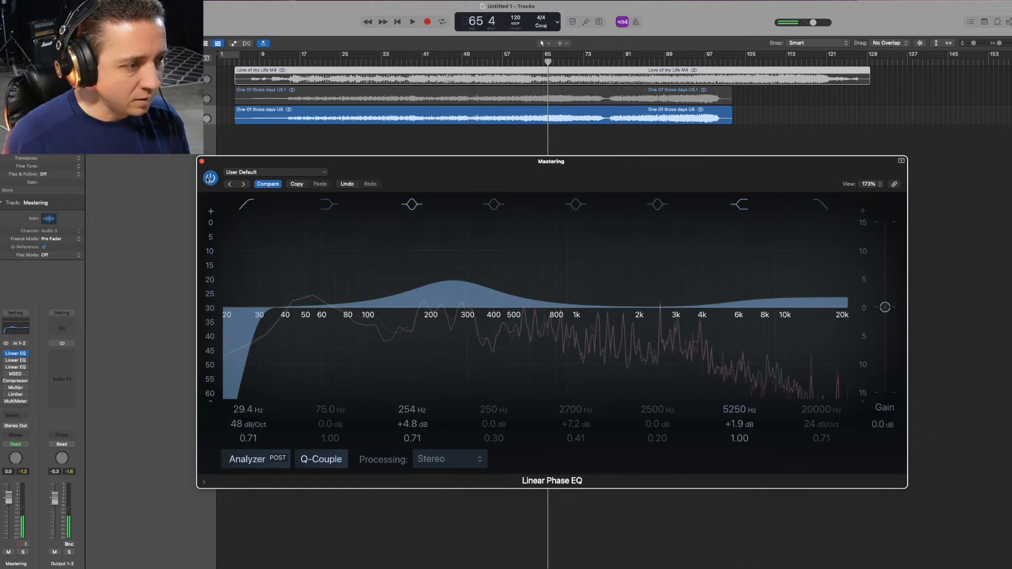
- Play the song from about bar 30 and compare the sound with the whole EQ bypassed and active
left_click(502, 62)
left_click(491, 62)
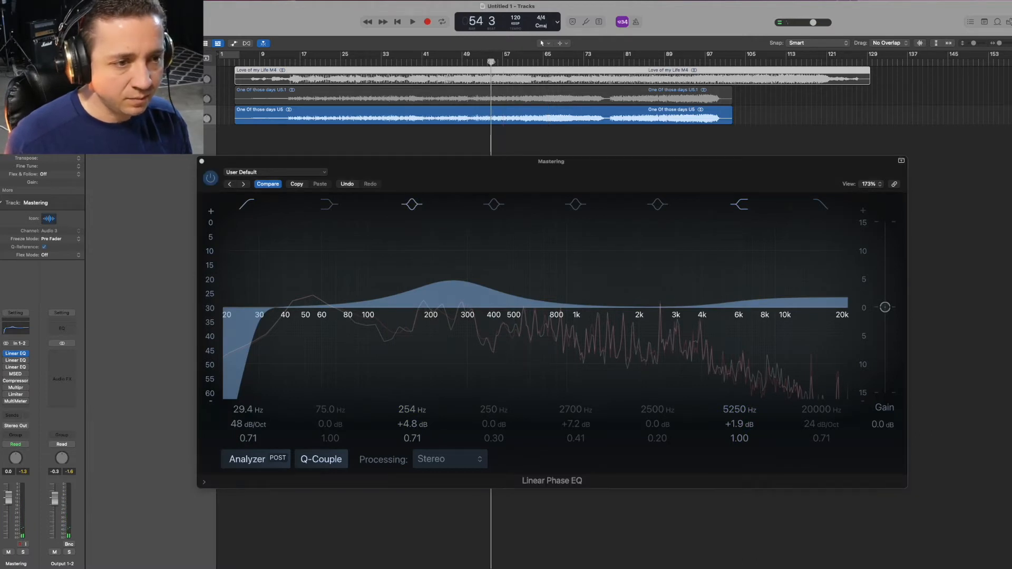
left_click(365, 61)
key("space")
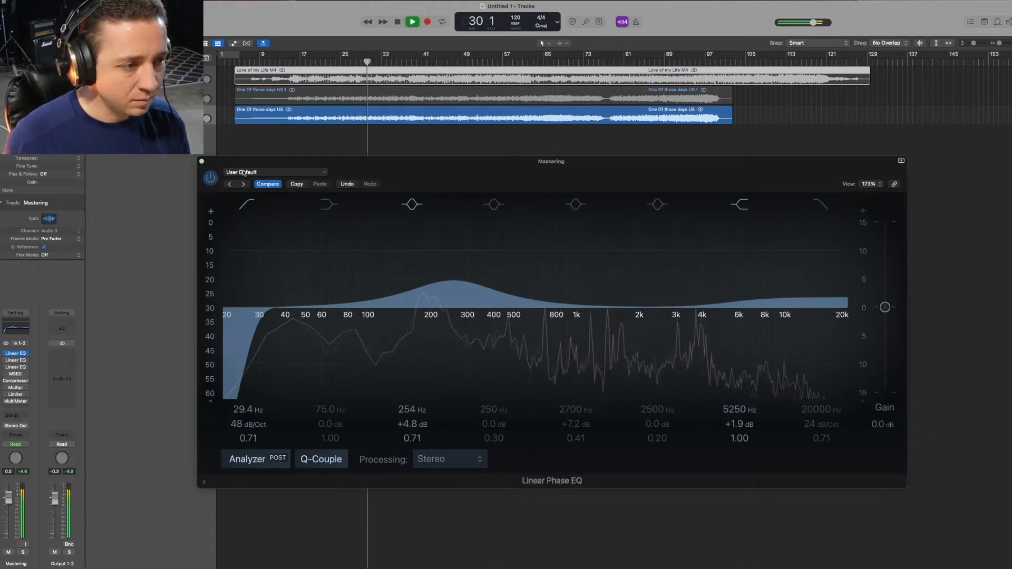
left_click(210, 180)
left_click(209, 181)
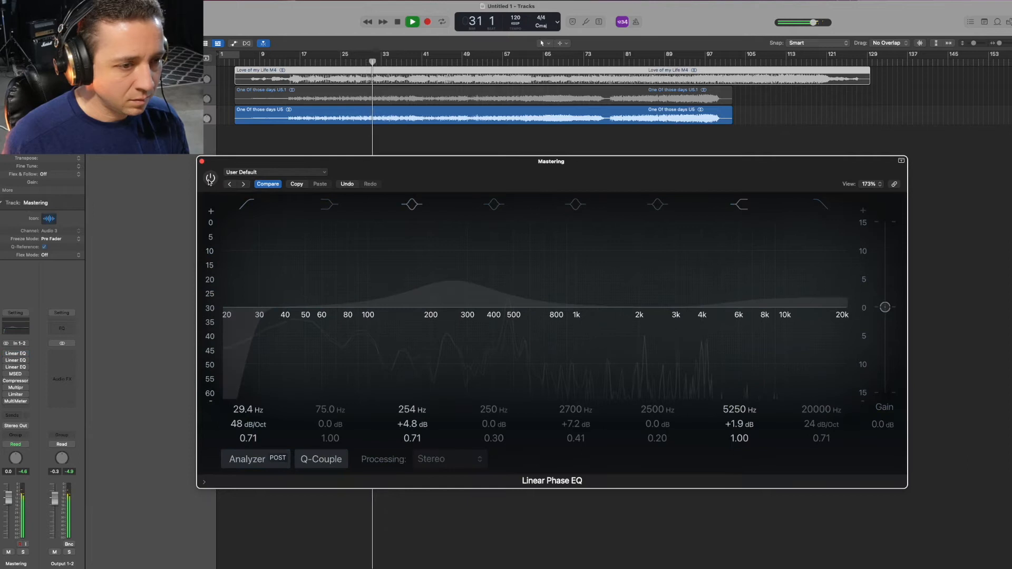
left_click(209, 180)
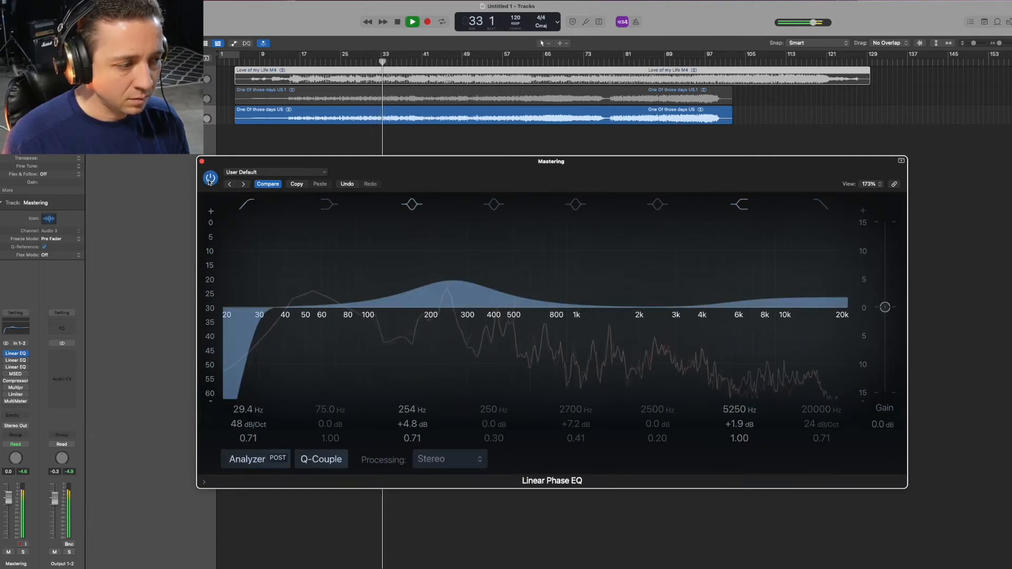
key("space")
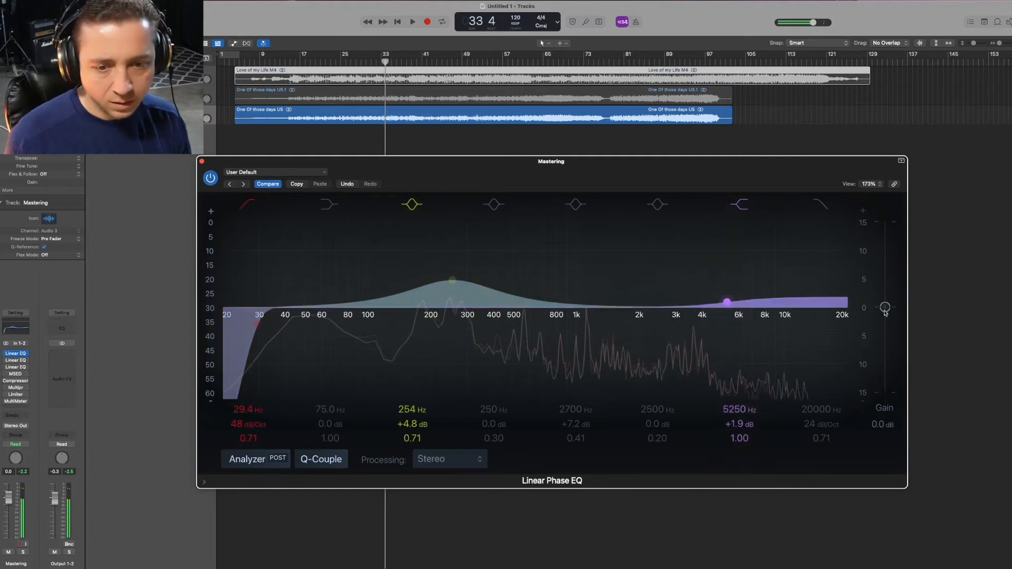
- Lower the EQ's output gain to -1.5 dB and check the level during playback
left_click_drag(888, 311, 888, 316)
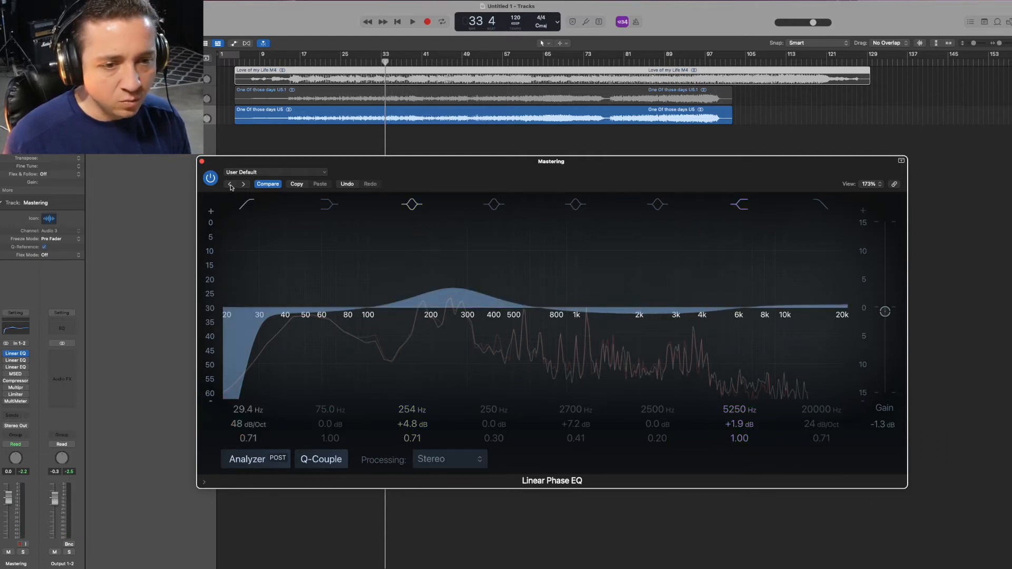
key("space")
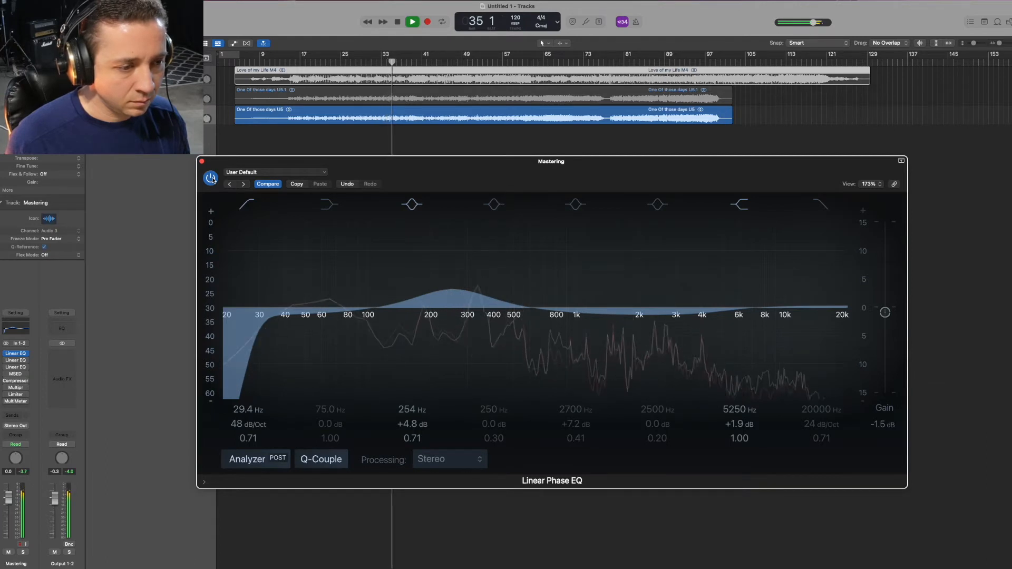
key("space")
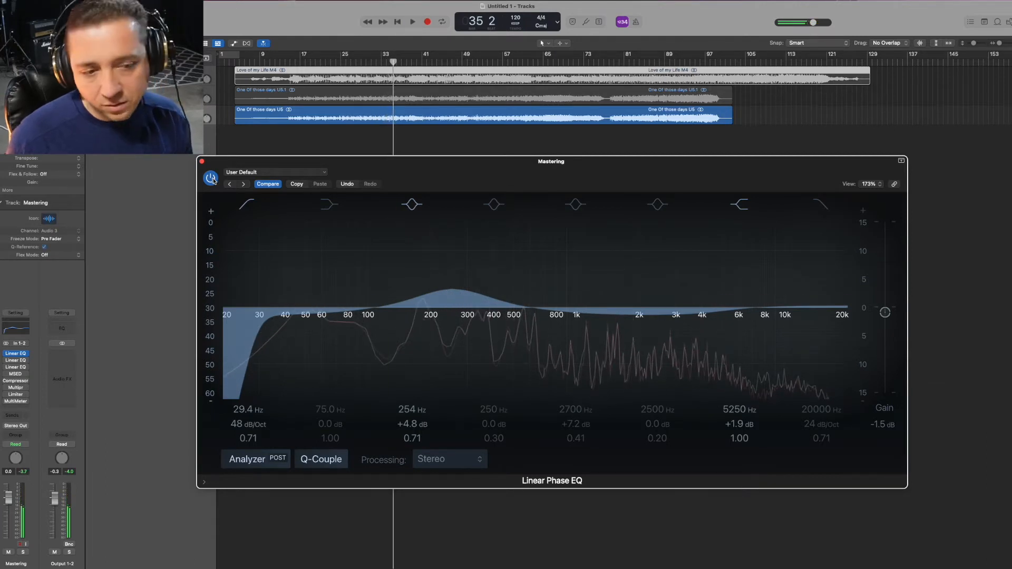
left_click(211, 178)
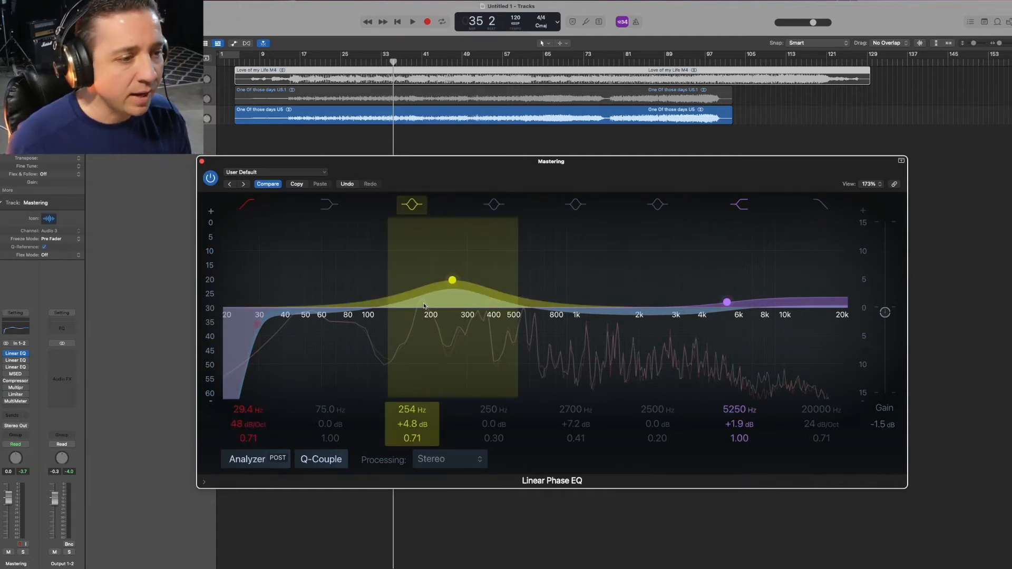
- Close the first Linear Phase EQ and open the Mid Only one on the Mastering track, placing its window in clear view
left_click(202, 162)
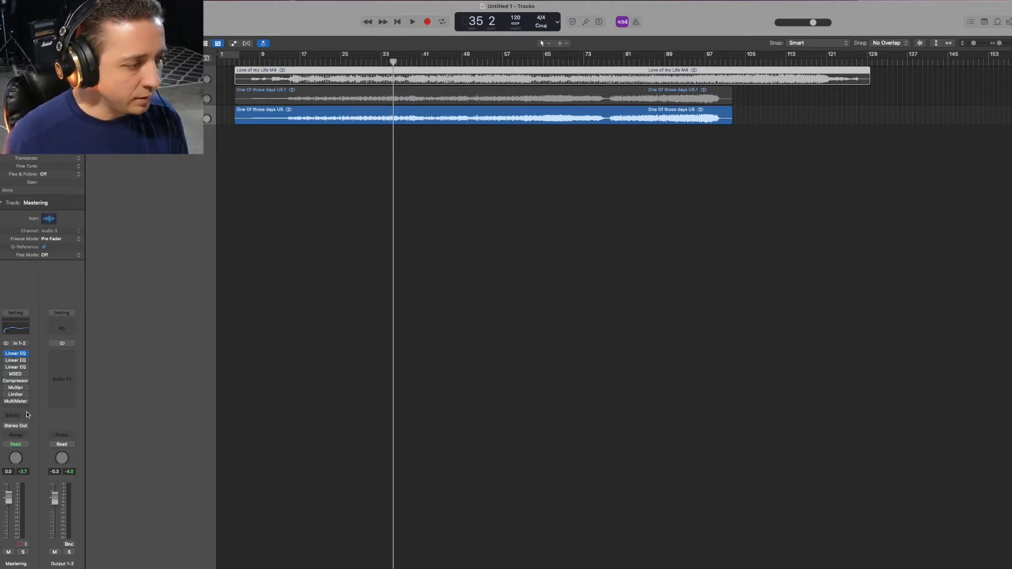
left_click(14, 361)
left_click_drag(508, 102, 348, 62)
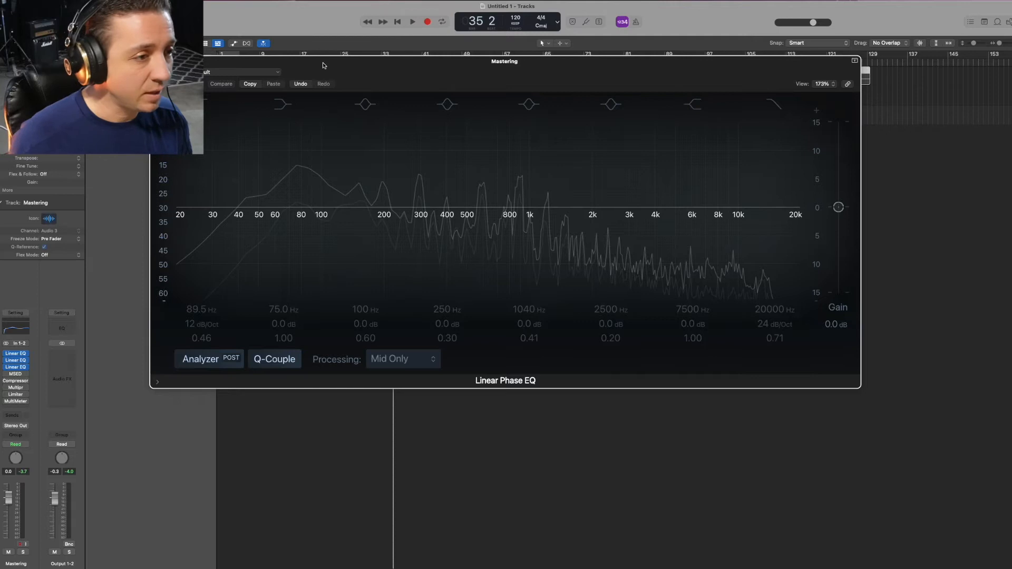
left_click_drag(323, 65, 384, 52)
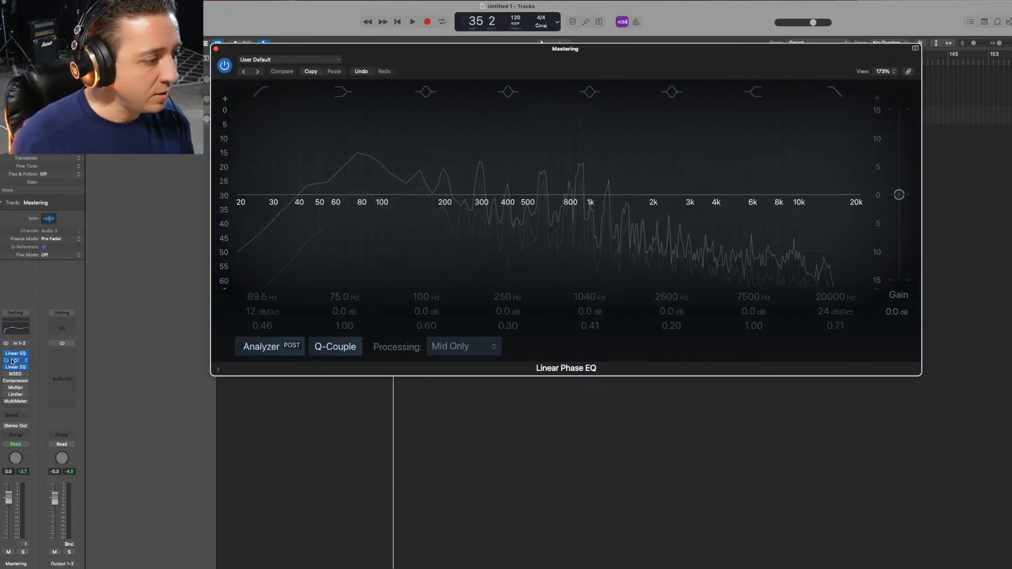
- Insert a Channel EQ on the Output 1-2 channel, set its processing to Mid Only and close its window
left_click(74, 362)
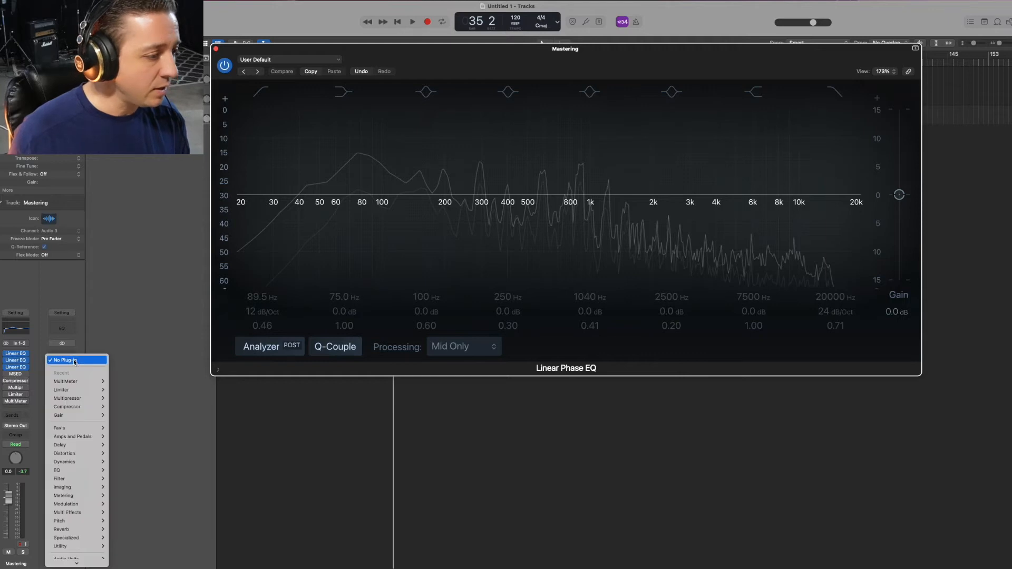
mouse_move(72, 463)
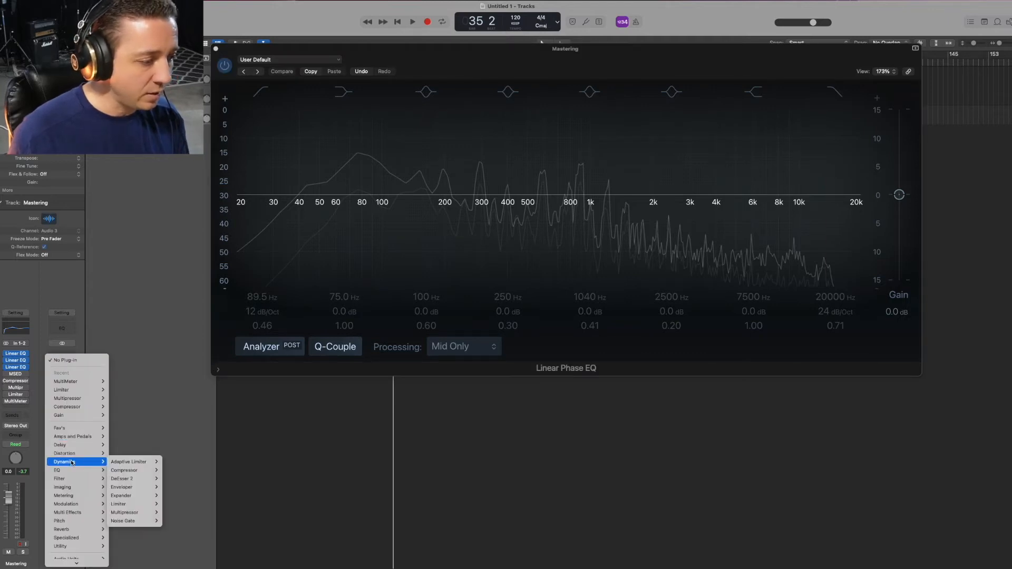
mouse_move(127, 471)
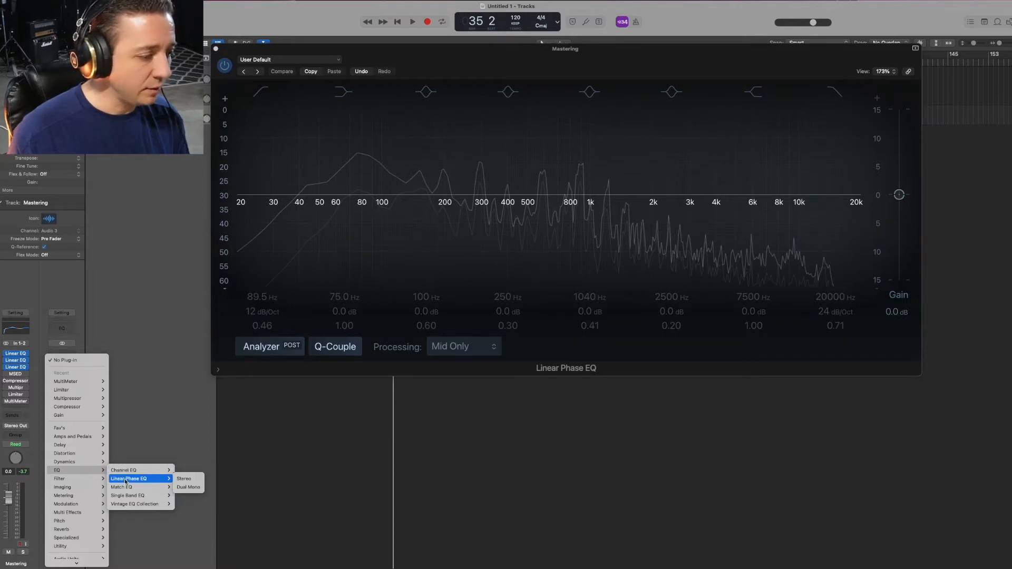
left_click(185, 470)
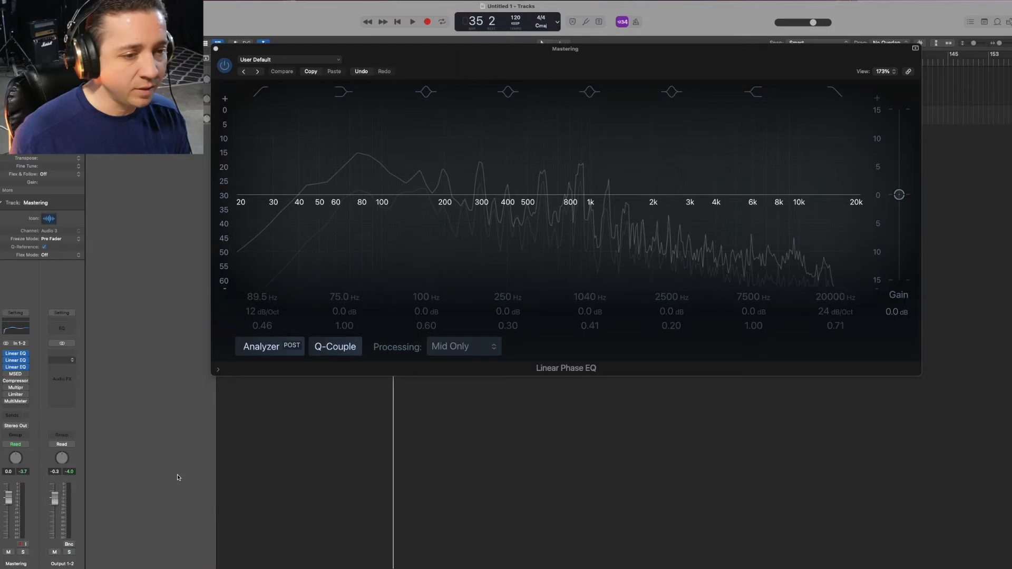
left_click_drag(547, 106, 712, 9)
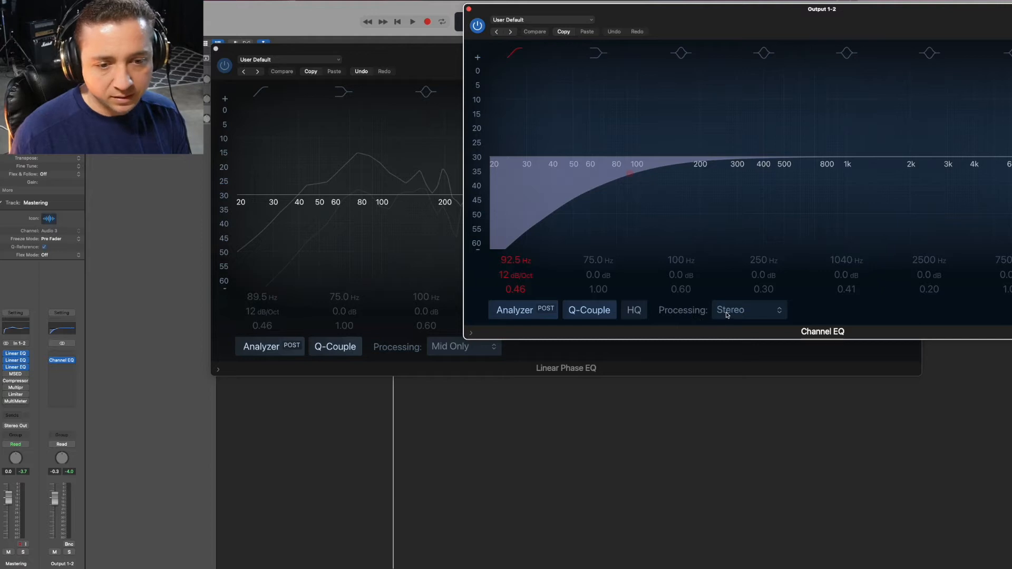
left_click(781, 314)
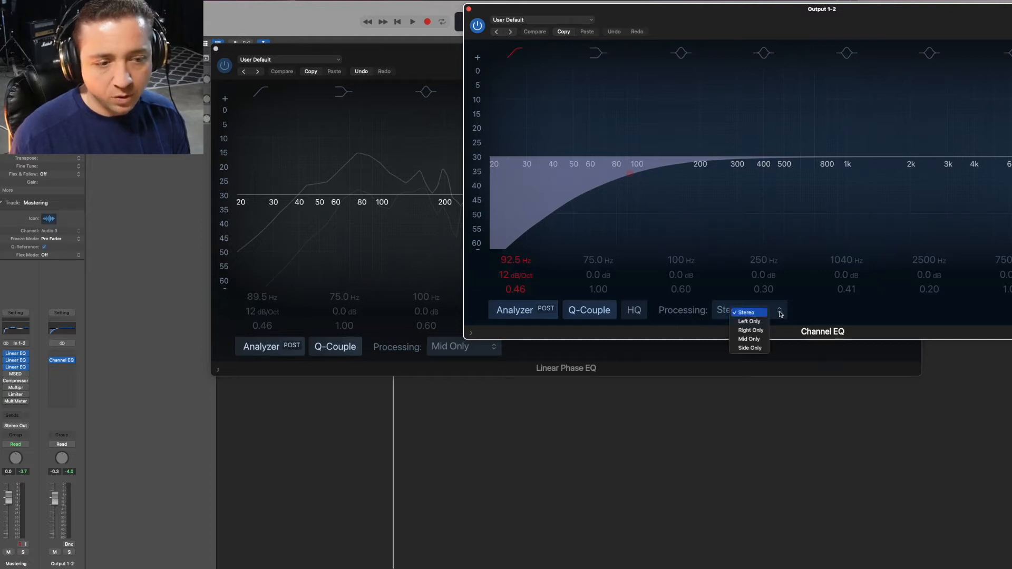
left_click(752, 340)
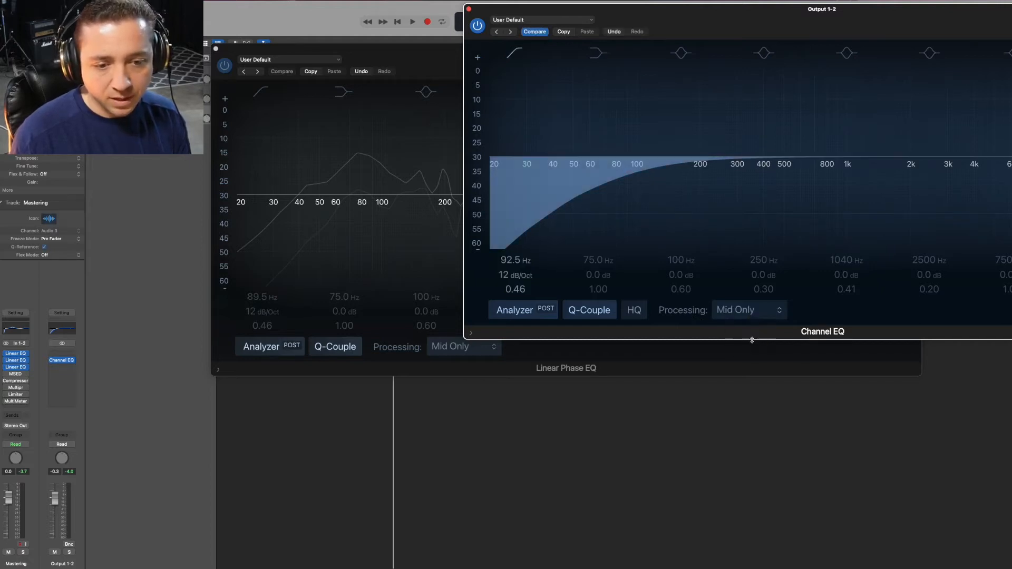
left_click(469, 9)
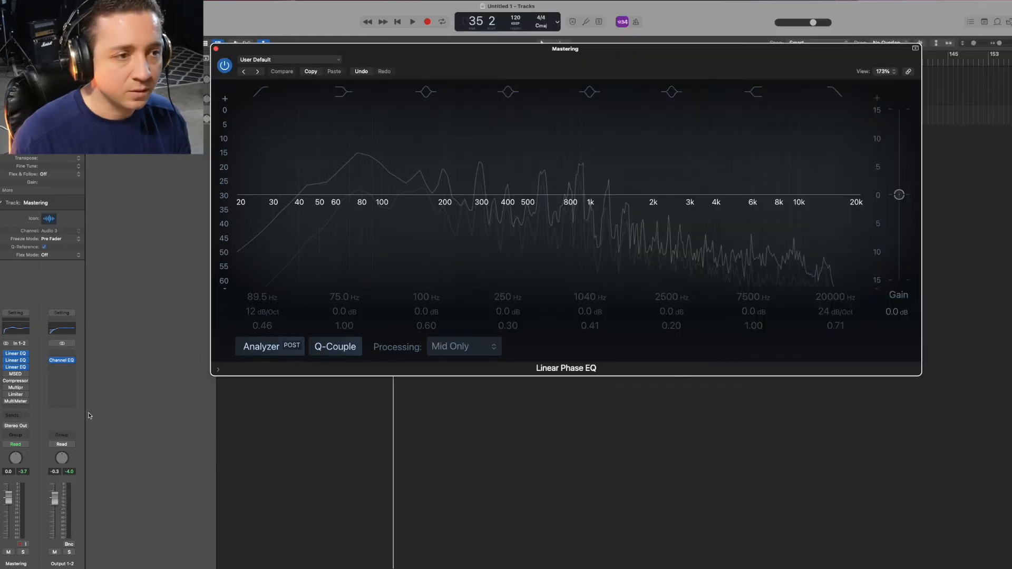
- Remove the Channel EQ from the Output 1-2 channel
left_click(72, 362)
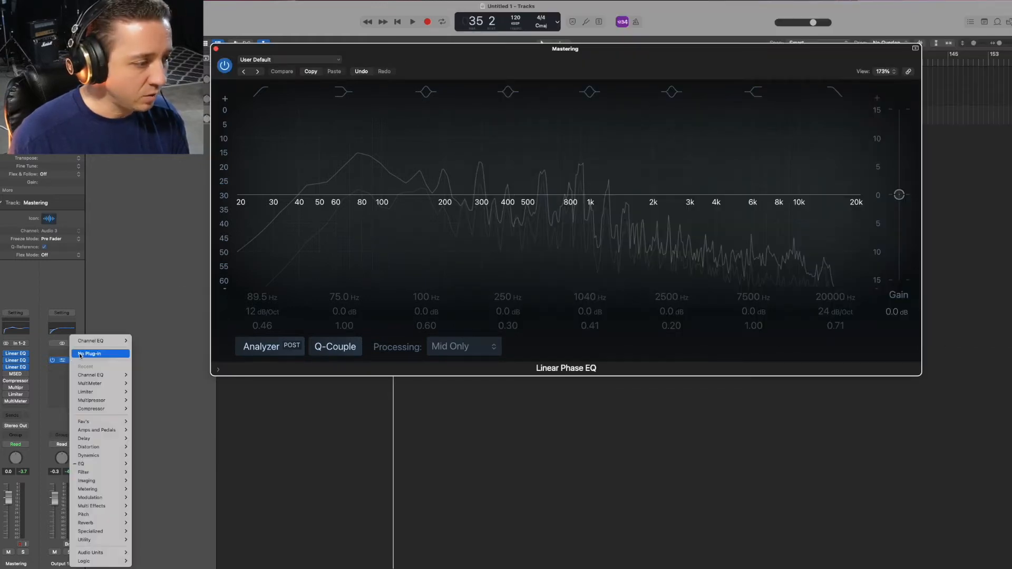
left_click(80, 354)
key("super+w")
- Examine the processing mode options of the Mid Only Linear Phase EQ on the Mastering track
left_click(16, 362)
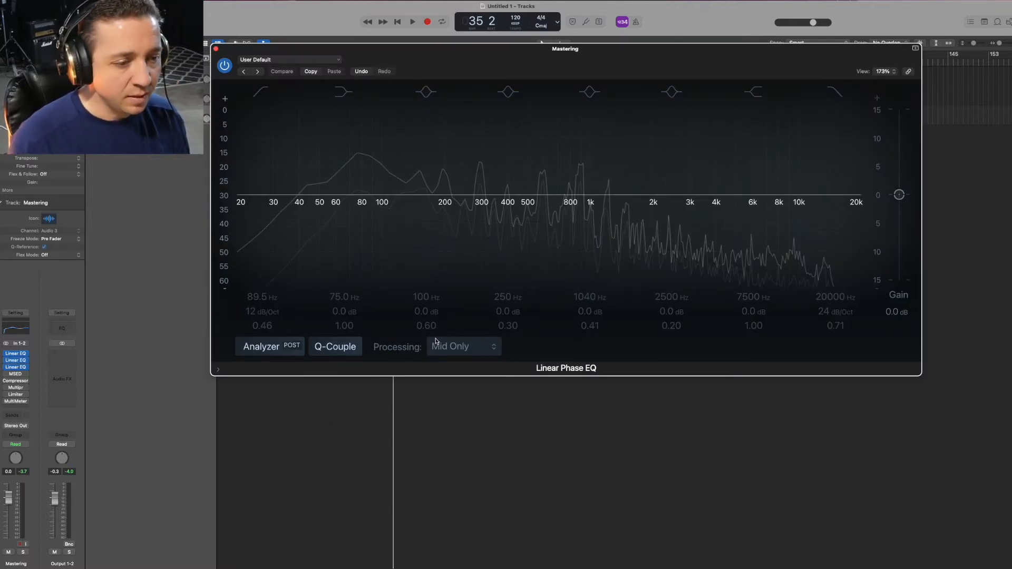
left_click(490, 349)
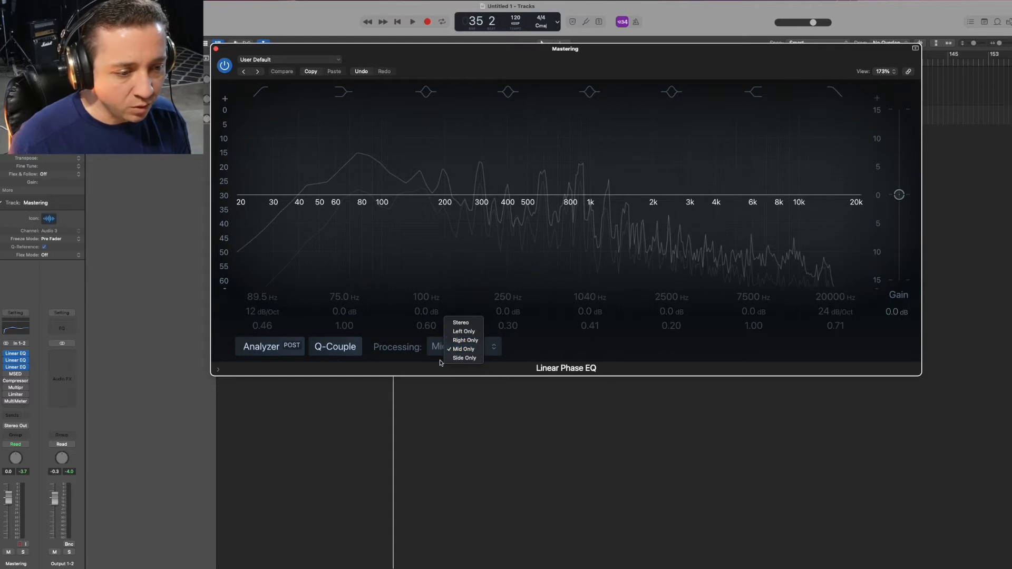
left_click(515, 369)
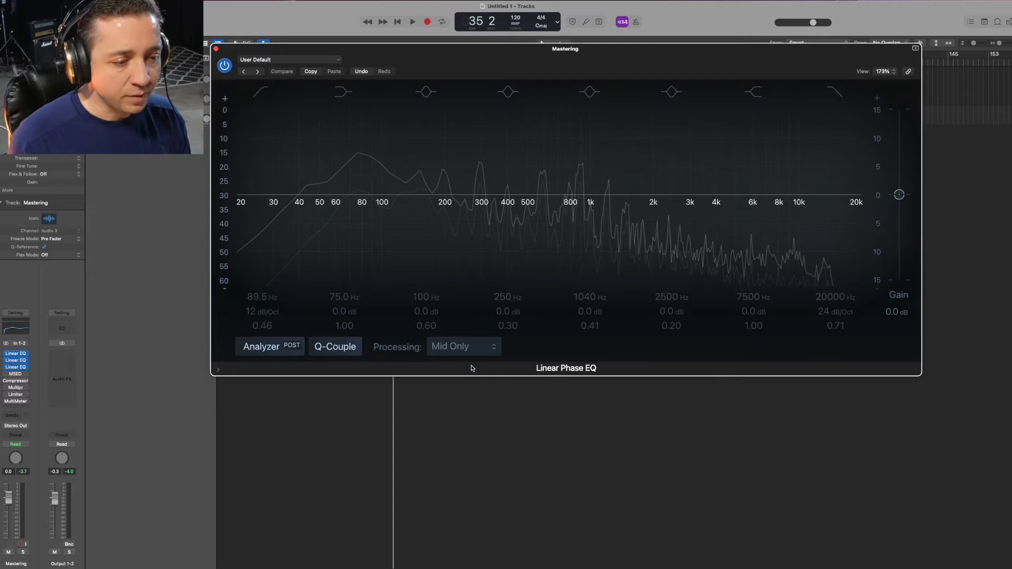
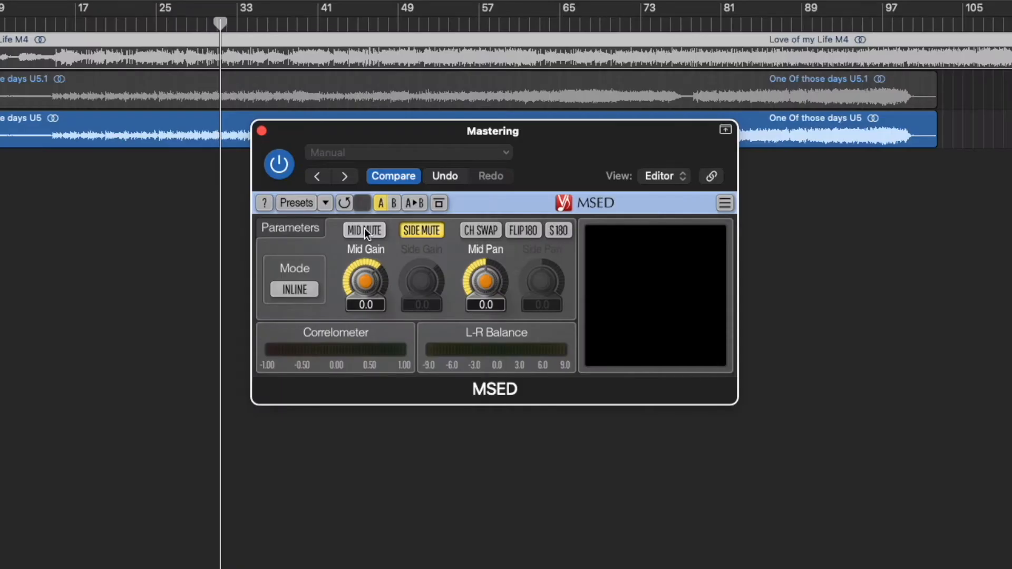
- Compare the mid signal alone with the full stereo signal in MSED, and leave the side signal unmuted
key("space")
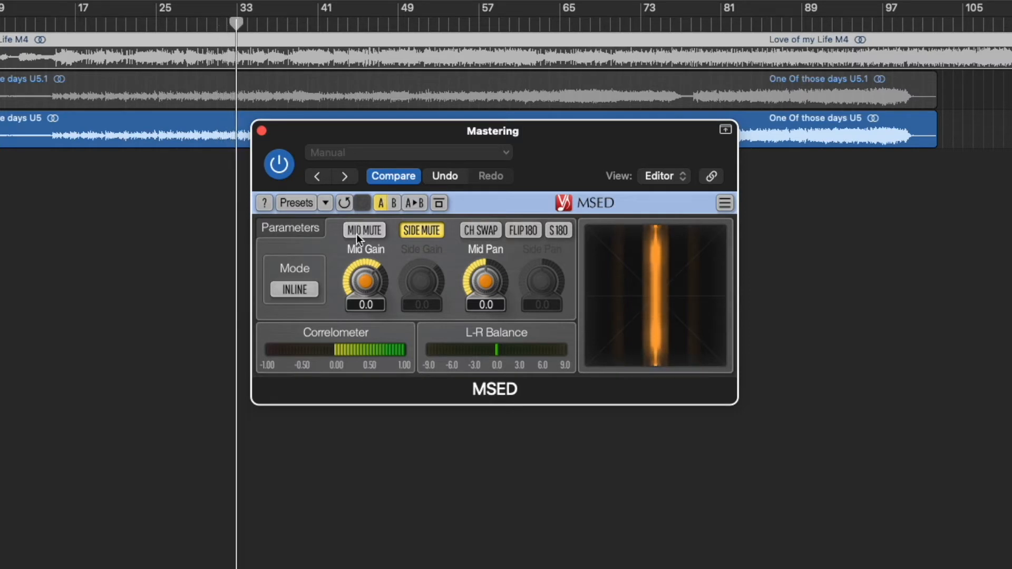
left_click(416, 231)
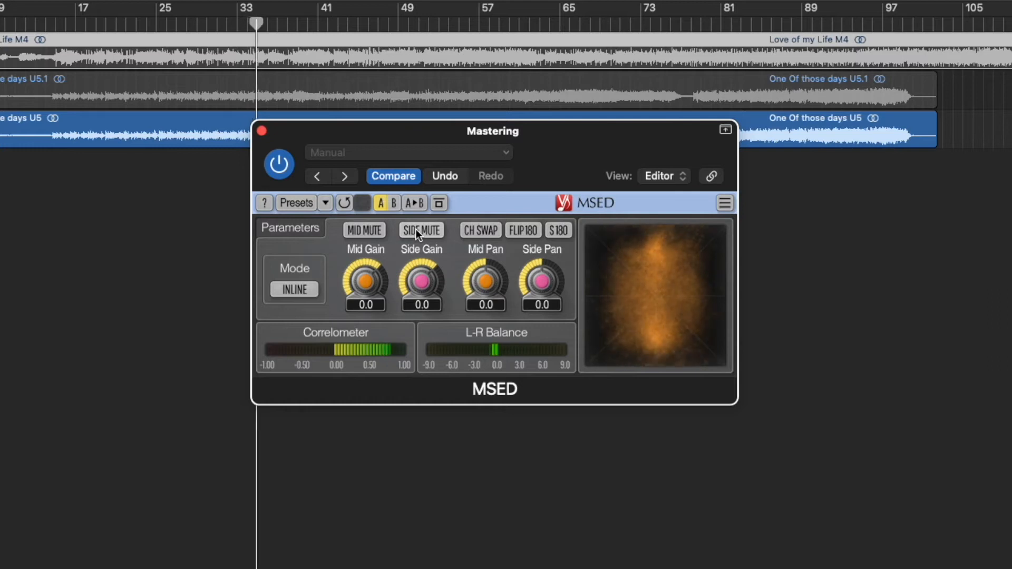
left_click(416, 231)
key("space")
left_click(416, 231)
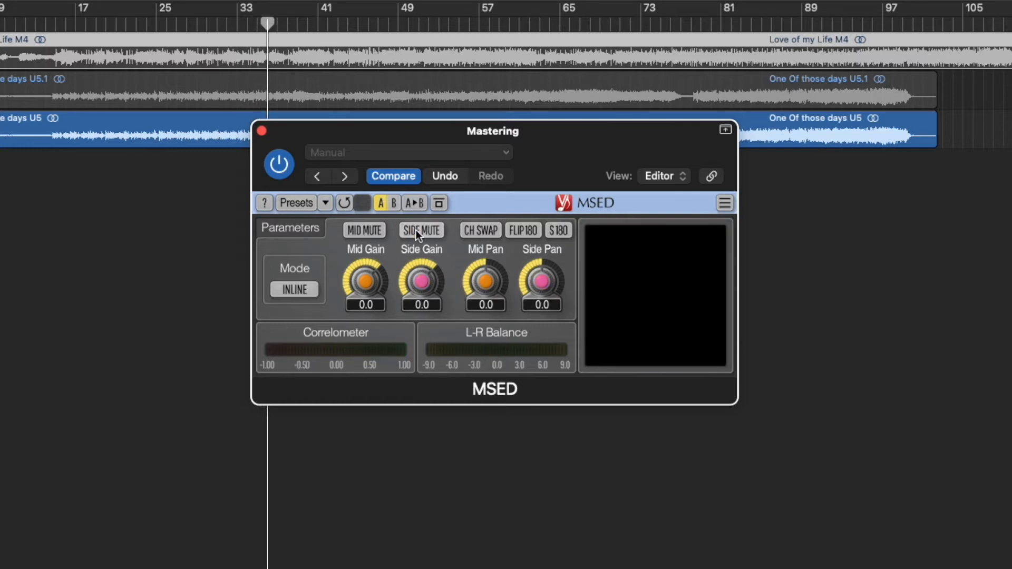
- Mute the mid signal in MSED, audition the sides alone and unmute the mid again
left_click(362, 233)
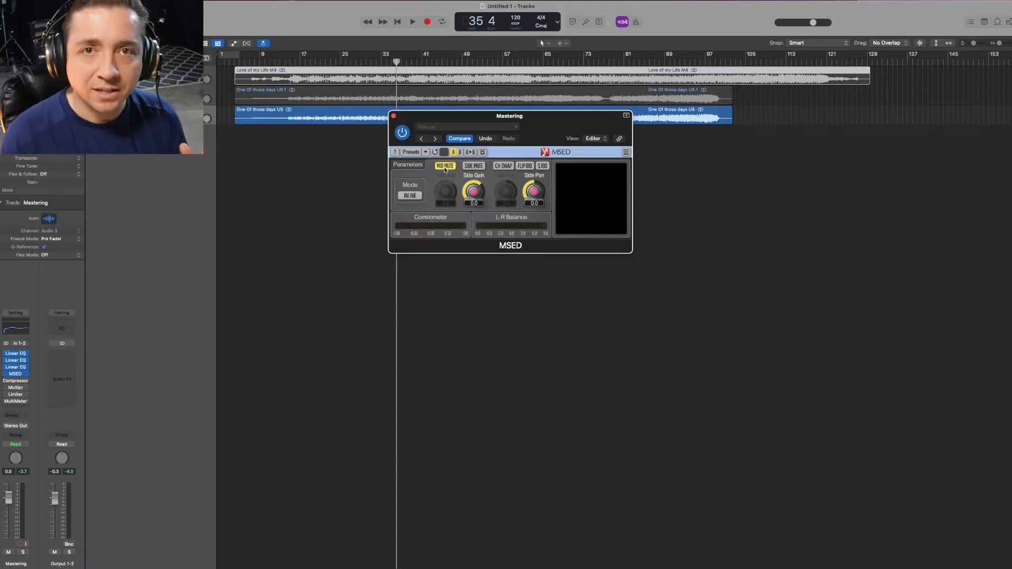
key("space")
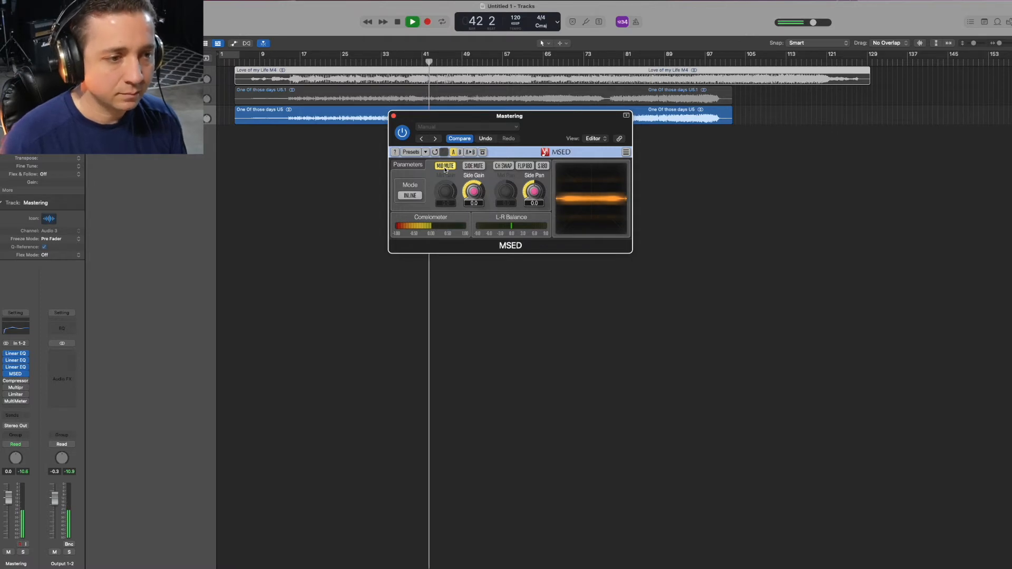
key("space")
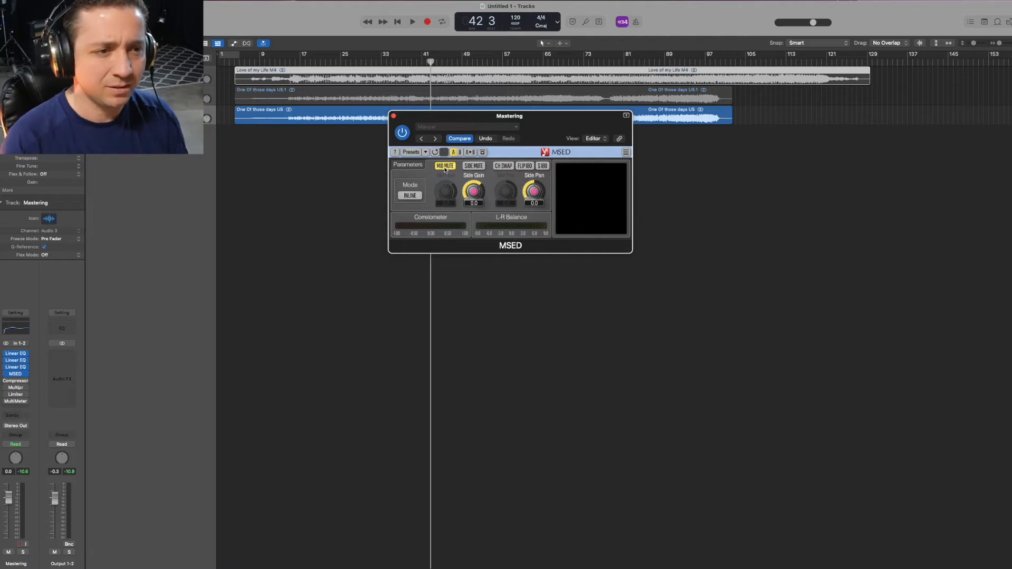
left_click(445, 167)
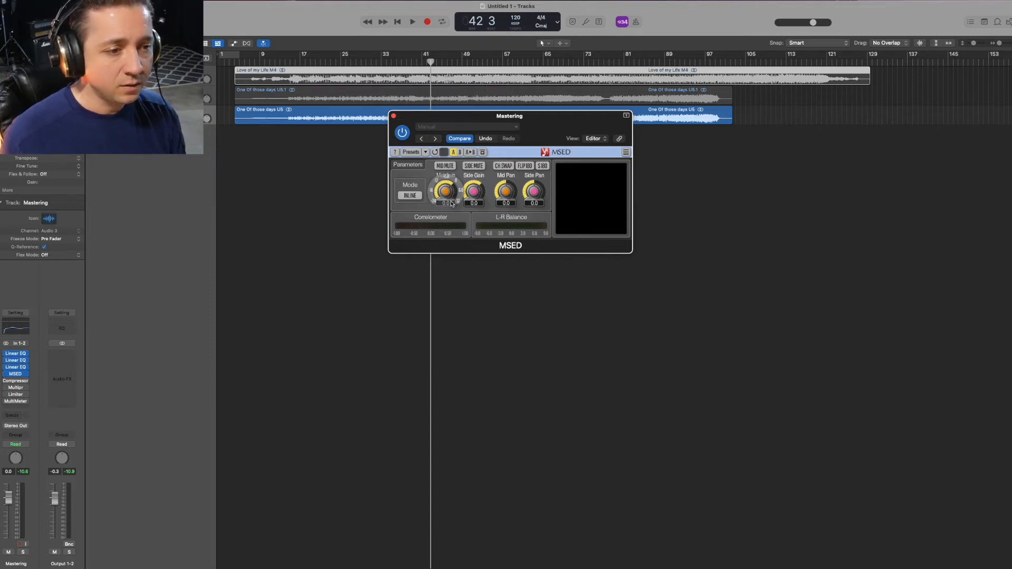
- Play the full mid and side signal and raise MSED's Side Gain to about 11.7
key("space")
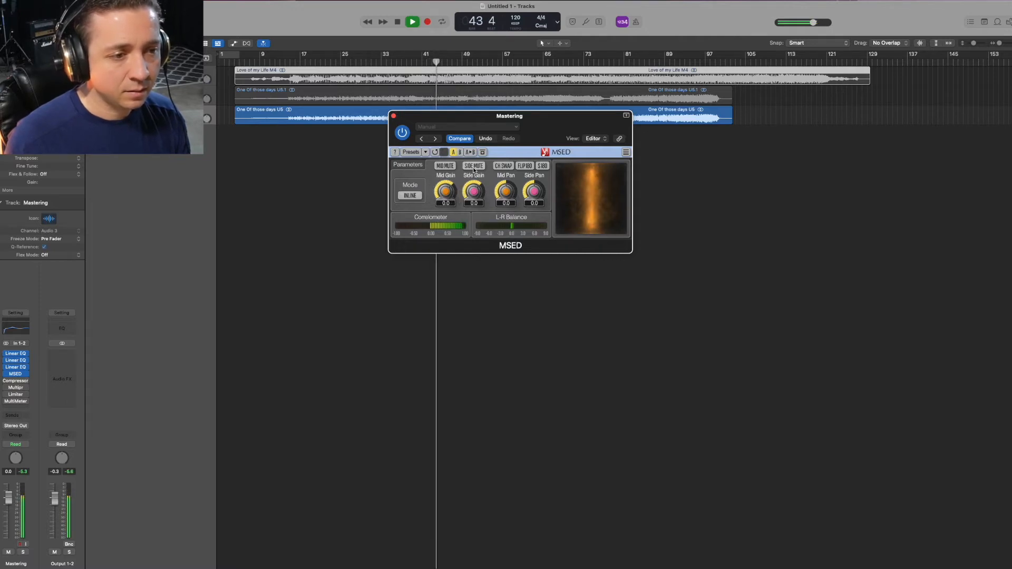
key("space")
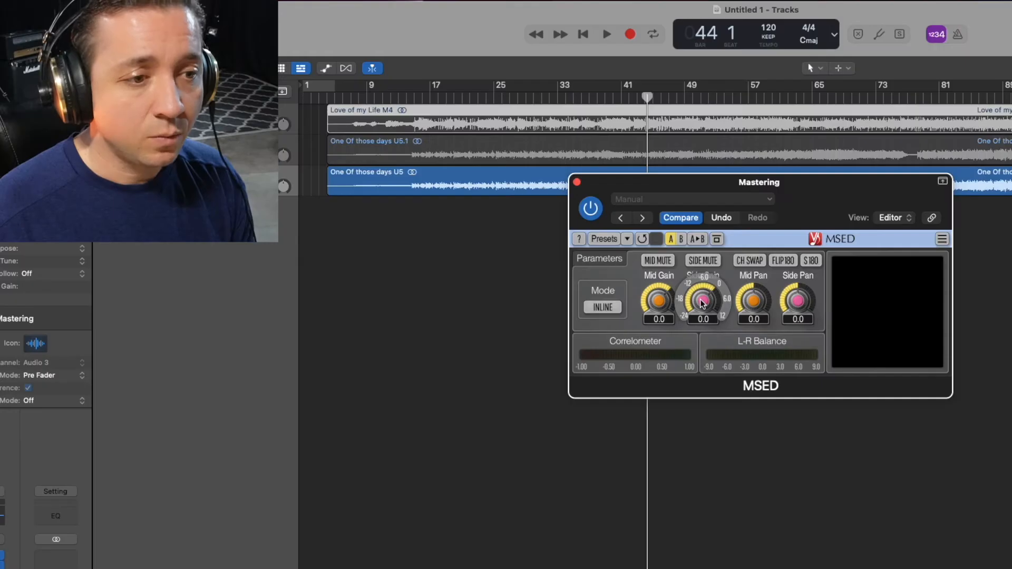
key("space")
left_click_drag(703, 305, 703, 280)
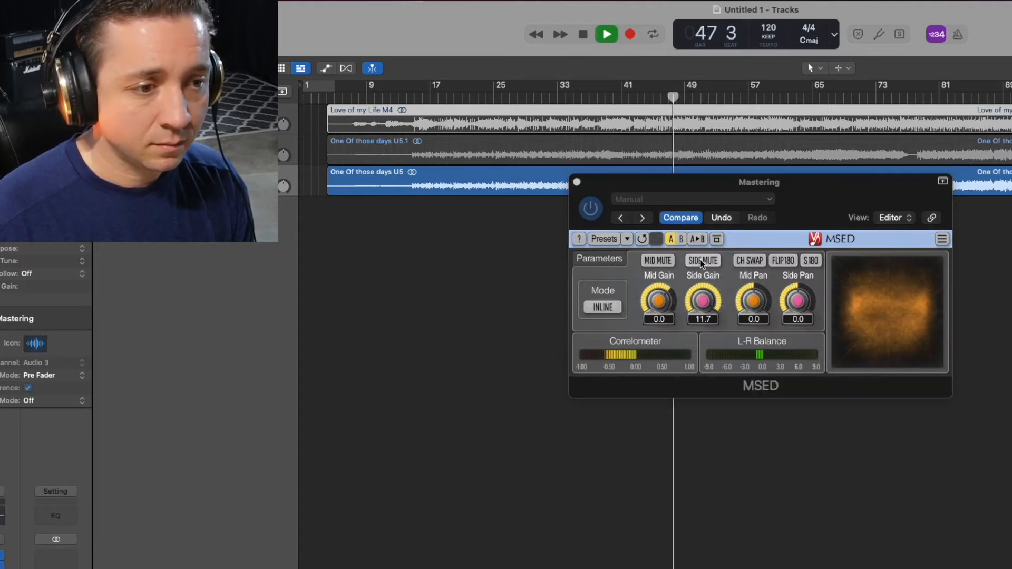
- Audition the mid signal alone and the side signal alone in MSED, and stop playback with the mid muted
left_click(700, 259)
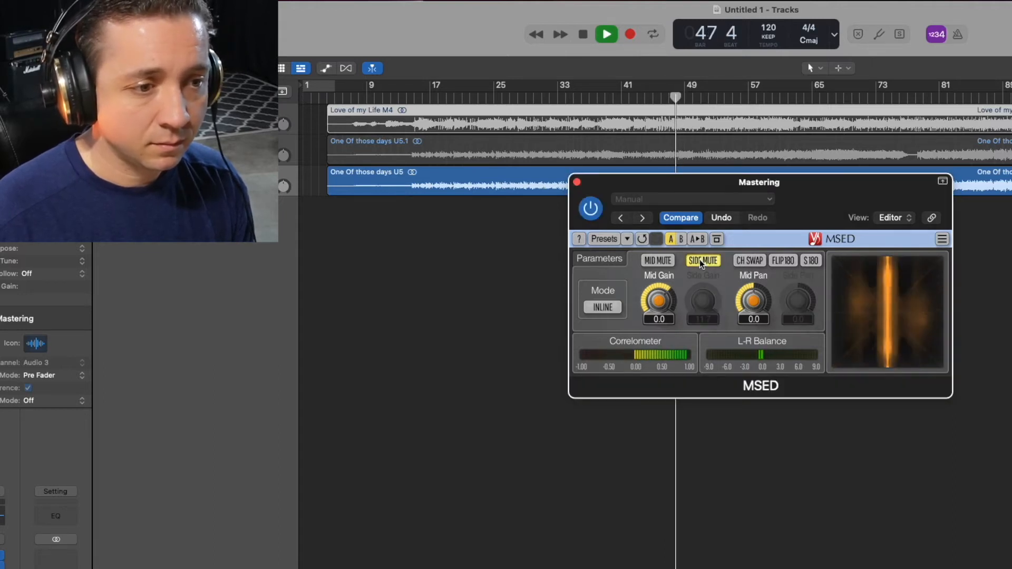
left_click(700, 260)
left_click(662, 260)
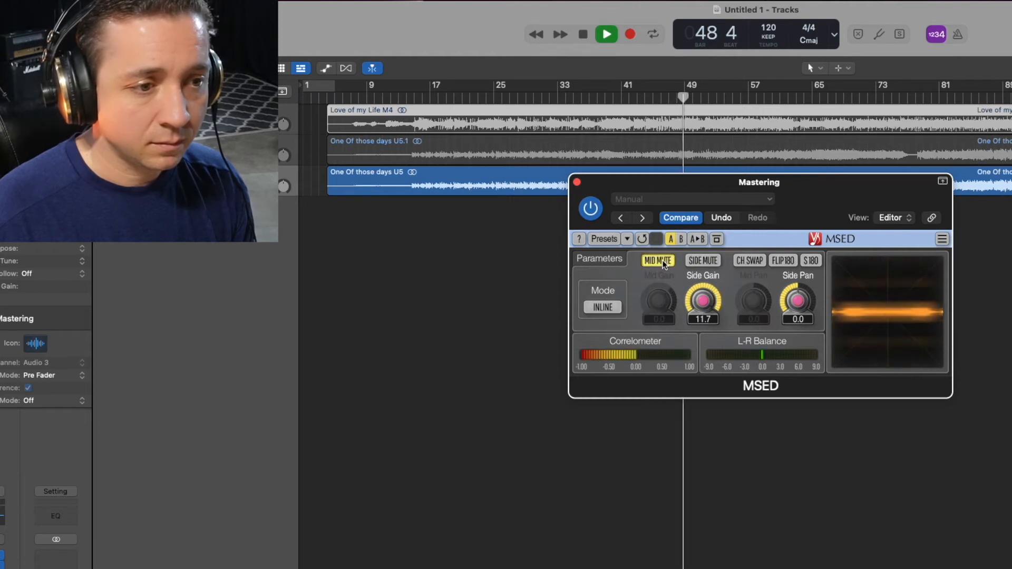
left_click(663, 100)
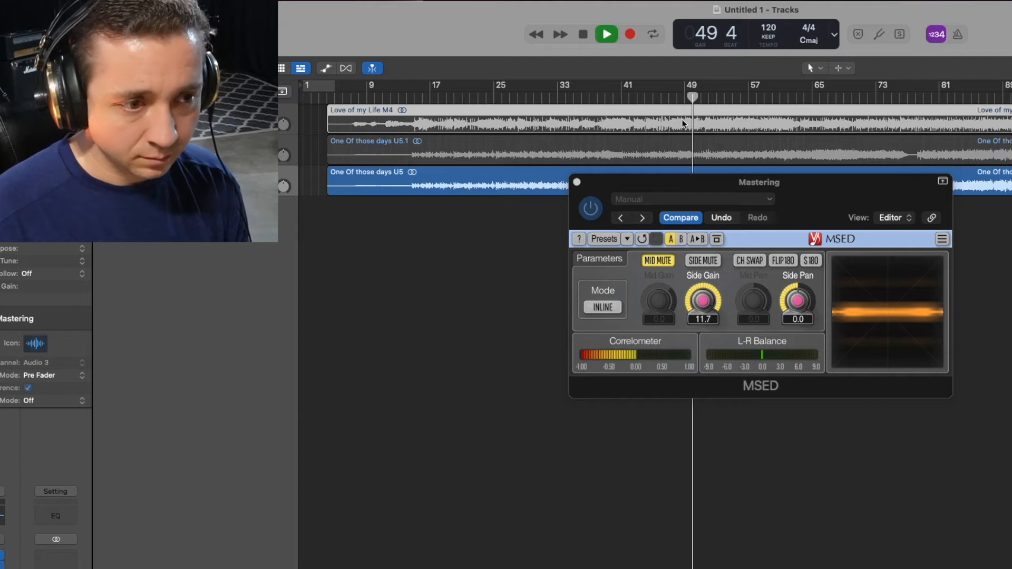
key("space")
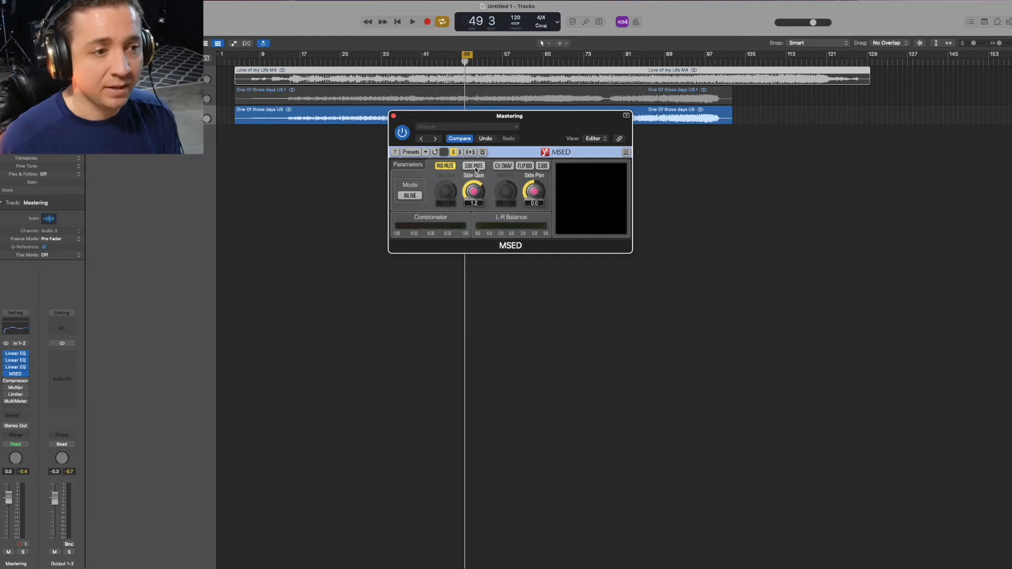
- Raise MSED's Side Gain to 12.0, unmute the mid, audition the result and turn off the cycle area
left_click_drag(481, 194, 481, 178)
left_click(446, 166)
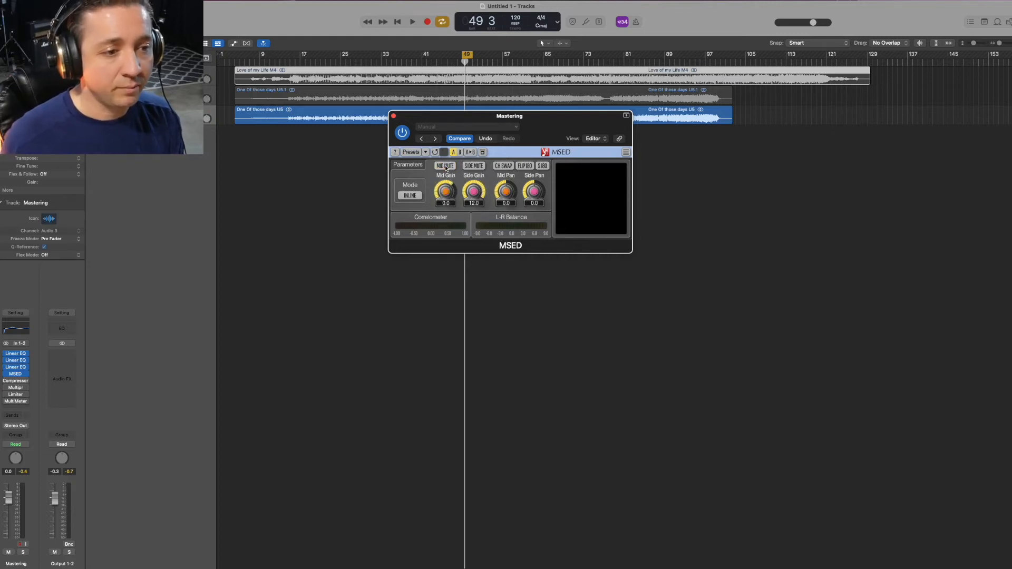
key("space")
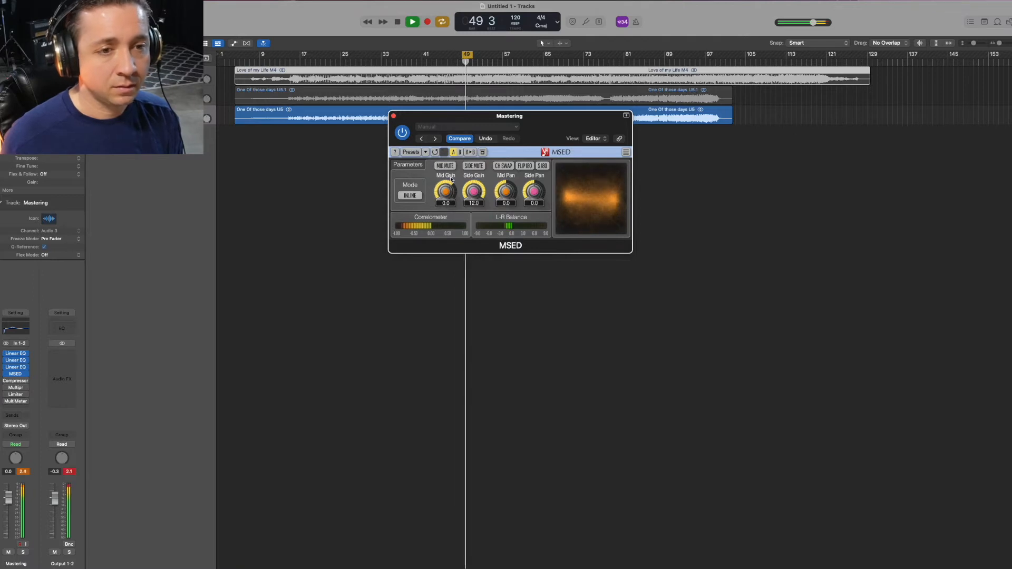
key("space")
left_click(466, 56)
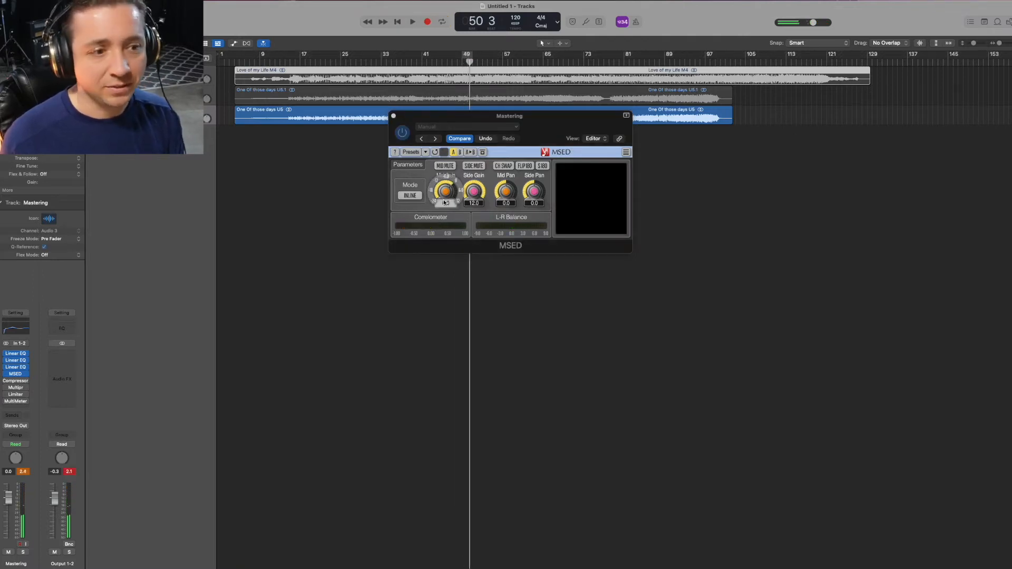
- Bring MSED's Side Gain back down, lower it to about -6.0 during playback, and stop the song
left_click_drag(473, 191, 473, 193)
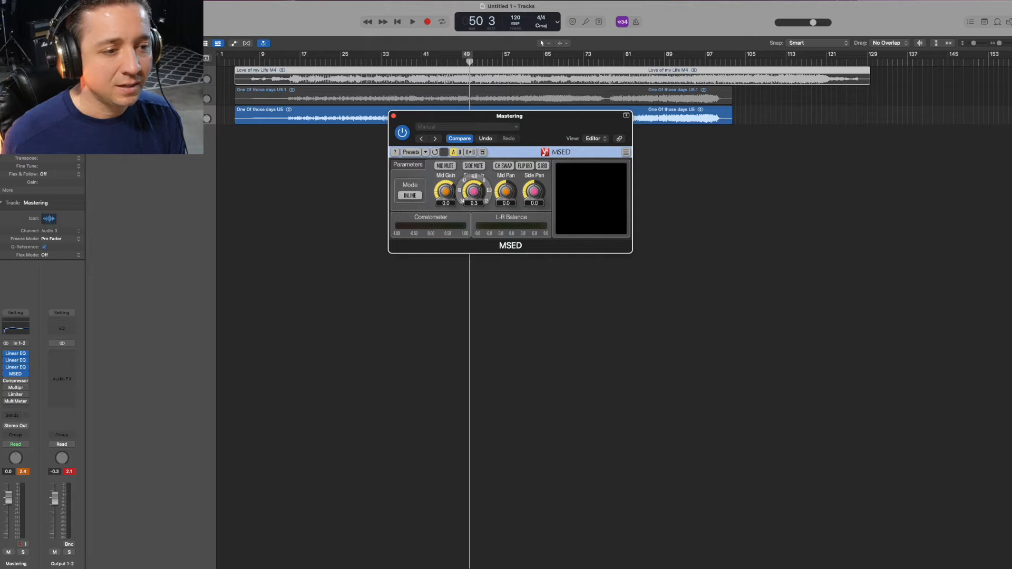
key("space")
left_click_drag(474, 190, 473, 189)
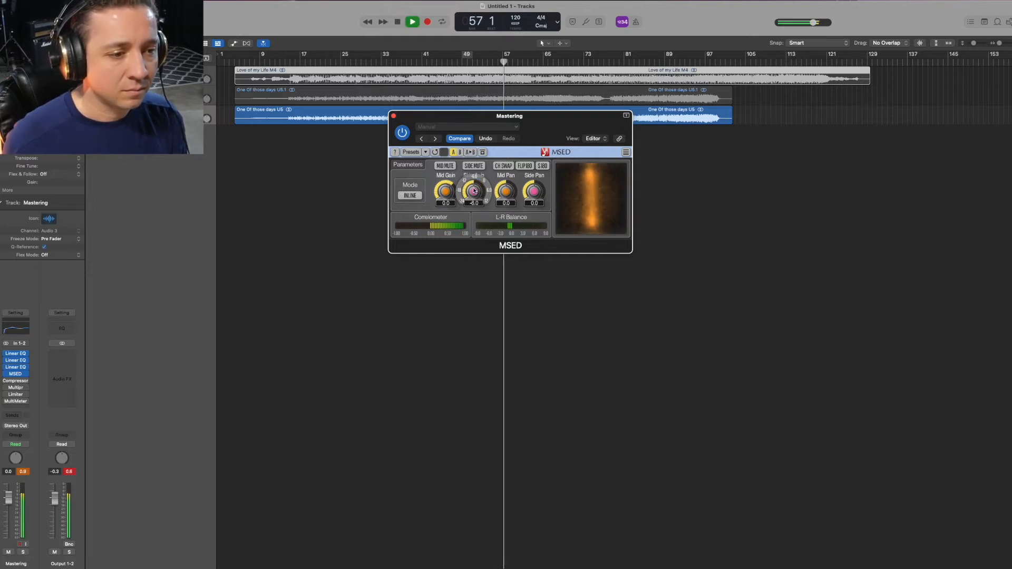
key("space")
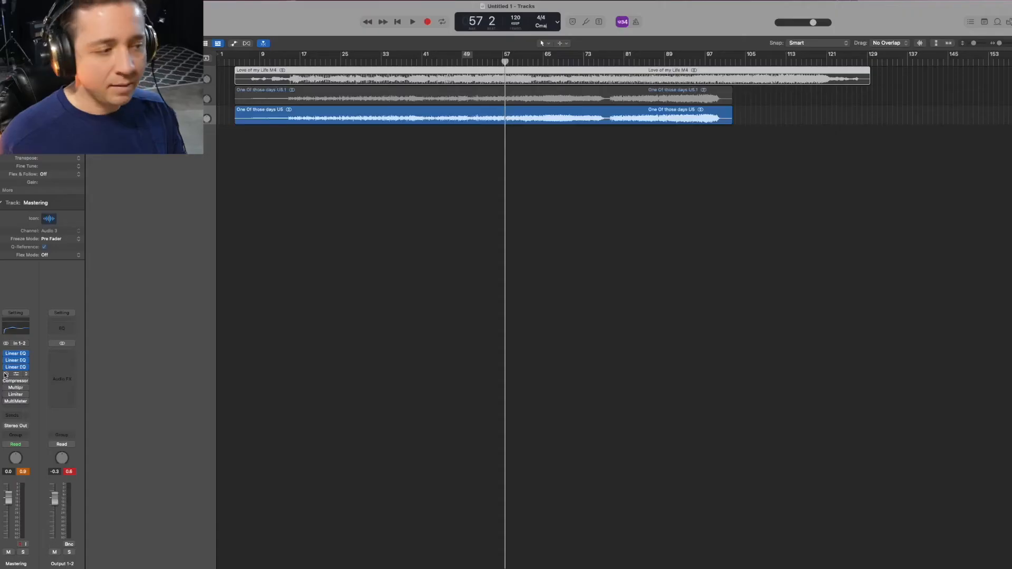
- Turn on and open the Mid Only Linear Phase EQ on the Mastering track and play the song from bar 51
left_click(16, 360)
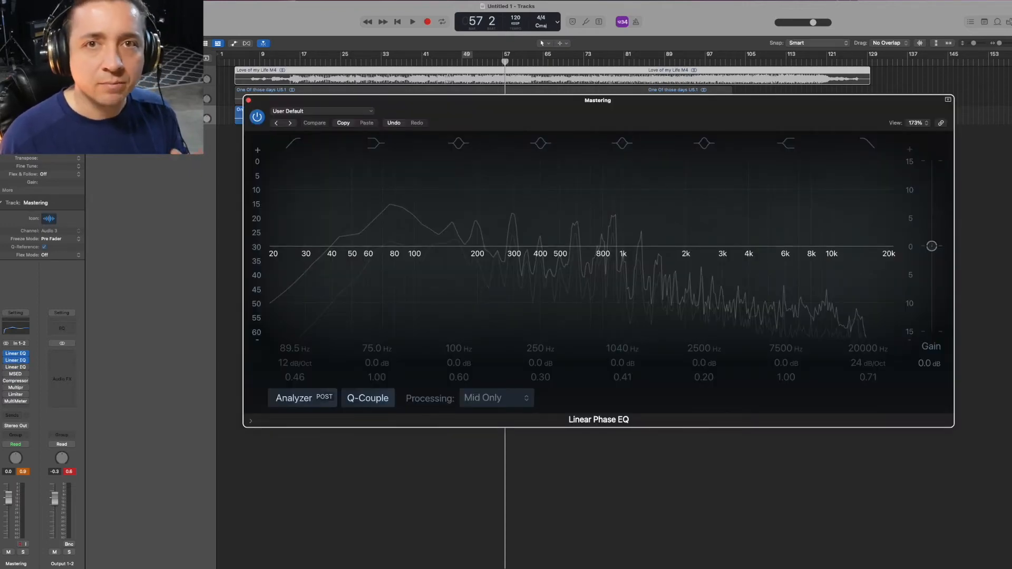
left_click(477, 61)
key("space")
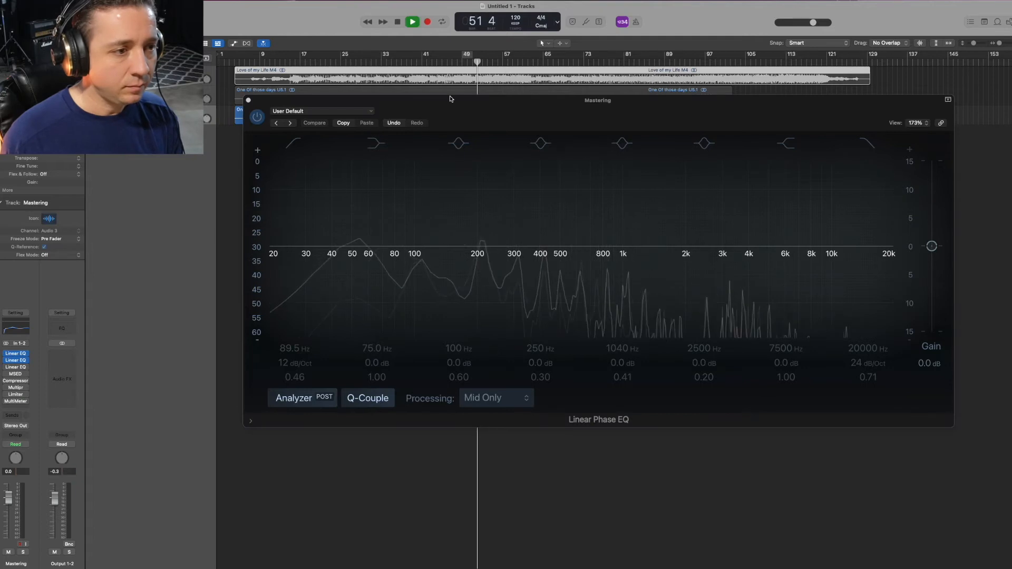
- Add a low bell boost of about +3.2 dB at 53.5 Hz and a high shelf of about +4.1 dB at 6250 Hz
left_click(458, 144)
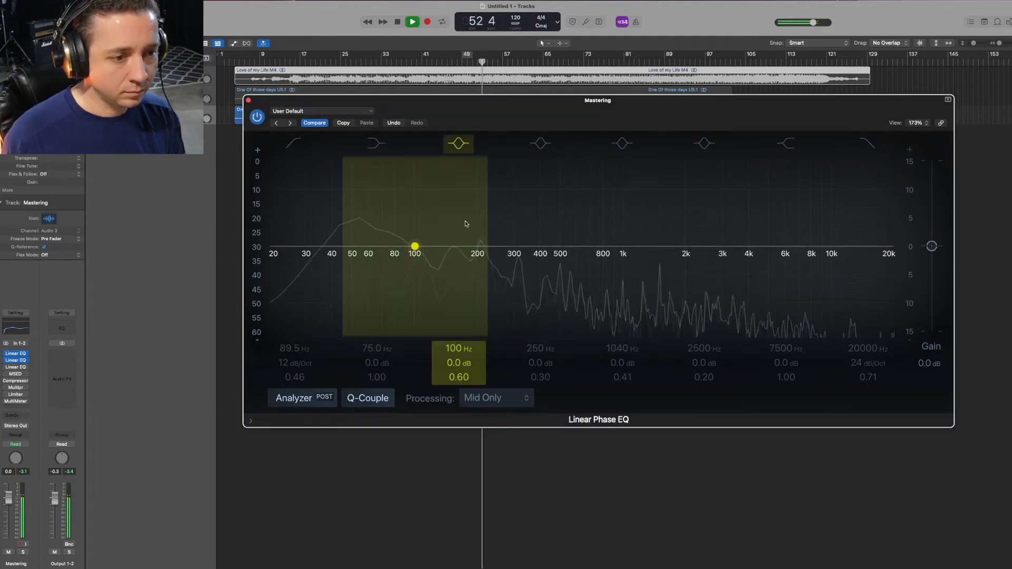
left_click_drag(419, 244, 369, 191)
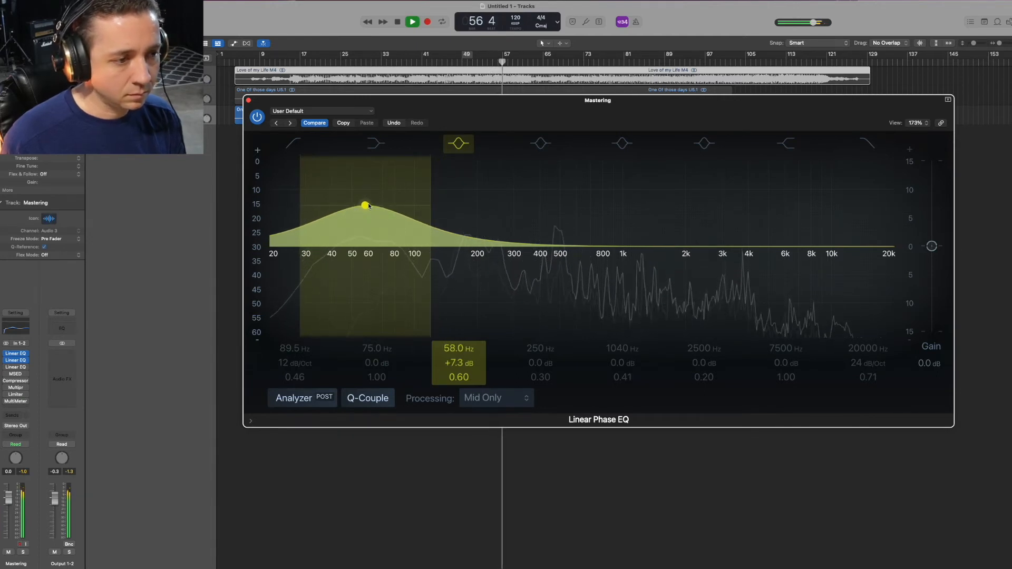
left_click_drag(365, 206, 357, 236)
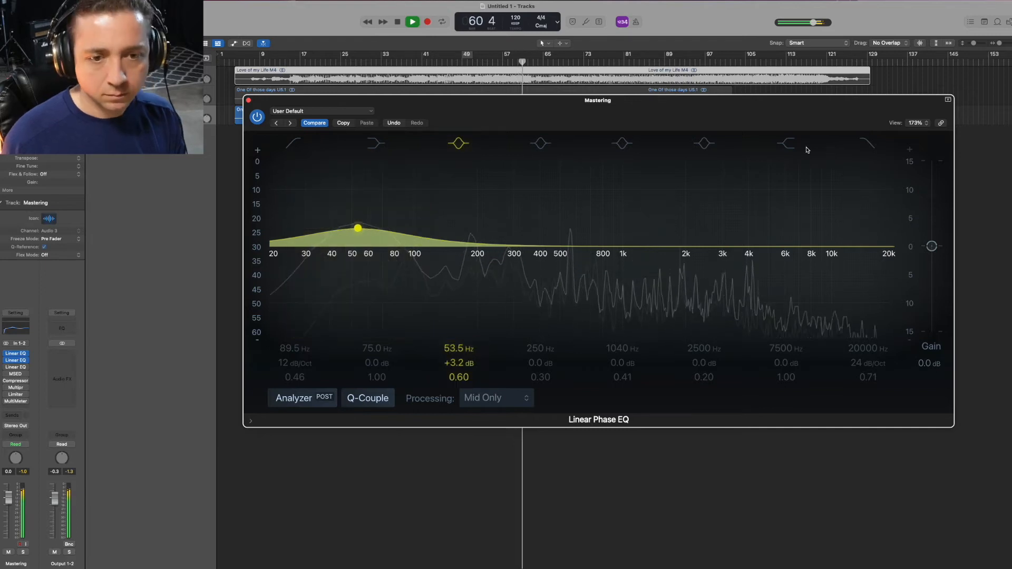
mouse_move(805, 240)
left_mouse_down()
mouse_move(810, 196)
mouse_move(797, 202)
mouse_move(800, 182)
mouse_move(789, 244)
mouse_move(764, 188)
mouse_move(753, 208)
mouse_move(784, 246)
mouse_move(788, 234)
left_mouse_up()
key("space")
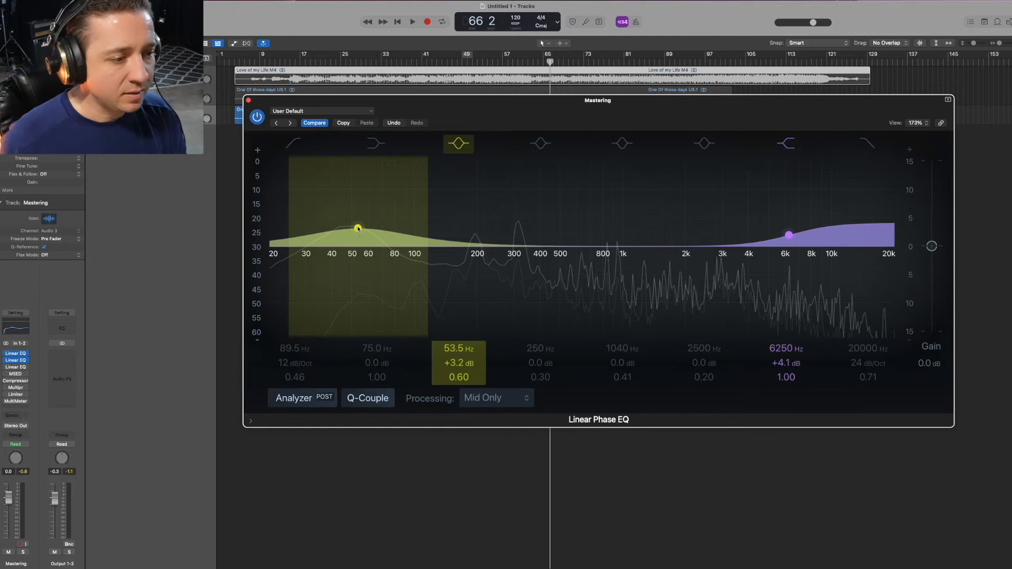
- Adjust the low bell to 49.8 Hz at +3.0 dB and the high shelf to 6050 Hz at +3.8 dB, with master gain at -1.0 dB
left_click_drag(358, 229, 352, 228)
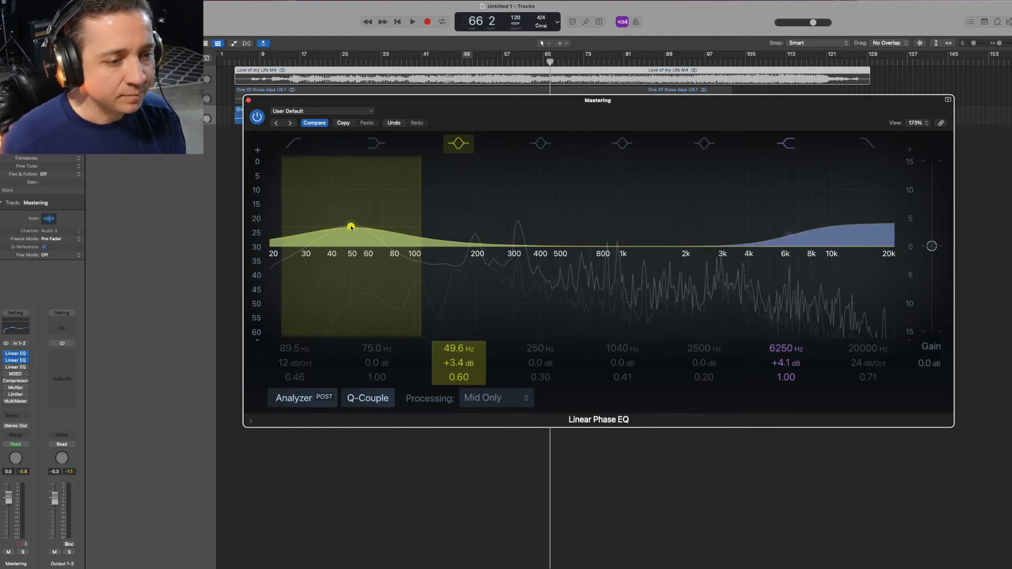
mouse_move(352, 228)
left_mouse_down()
mouse_move(355, 244)
mouse_move(352, 230)
left_mouse_up()
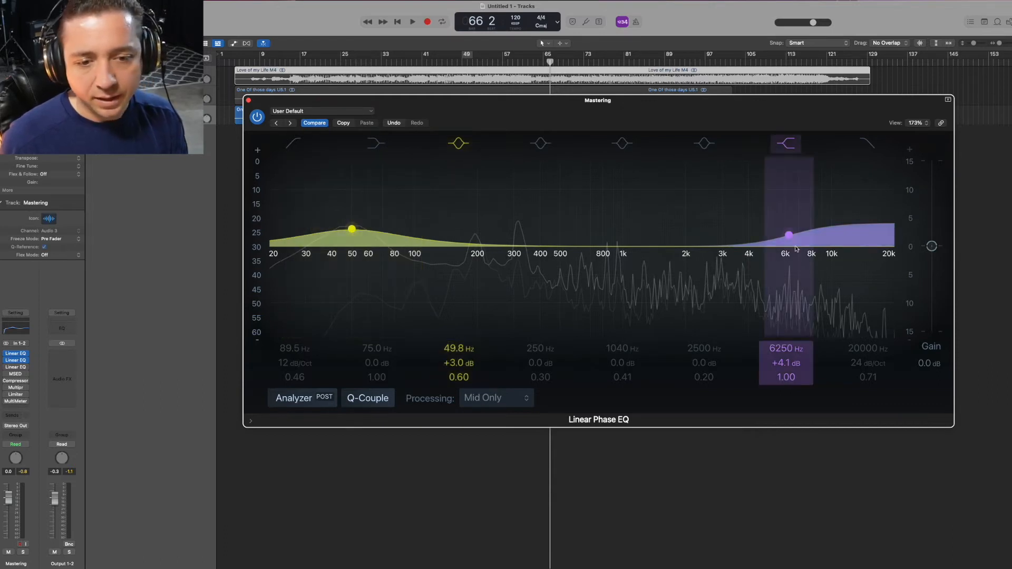
left_click_drag(789, 237, 786, 239)
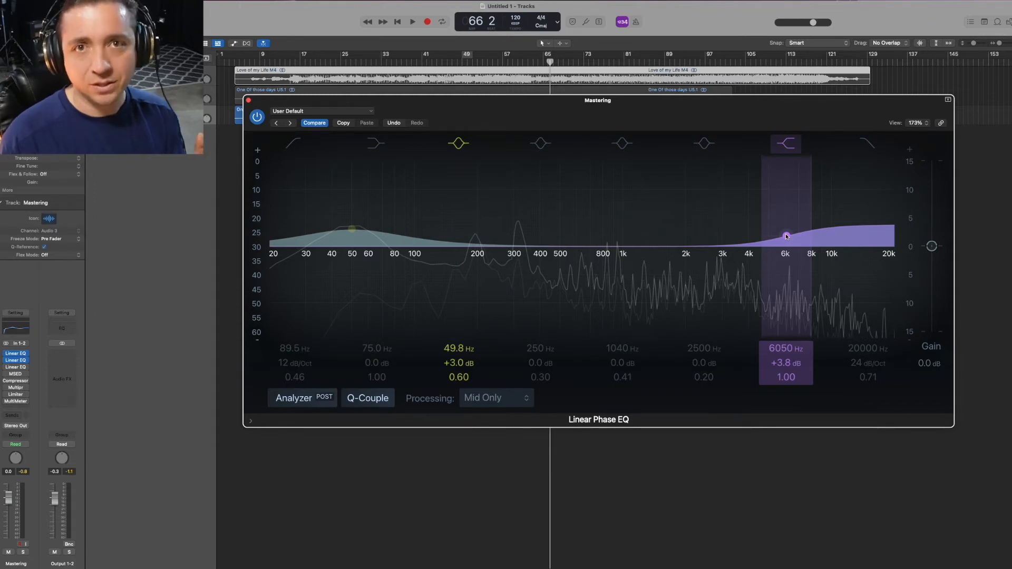
left_click_drag(932, 246, 933, 251)
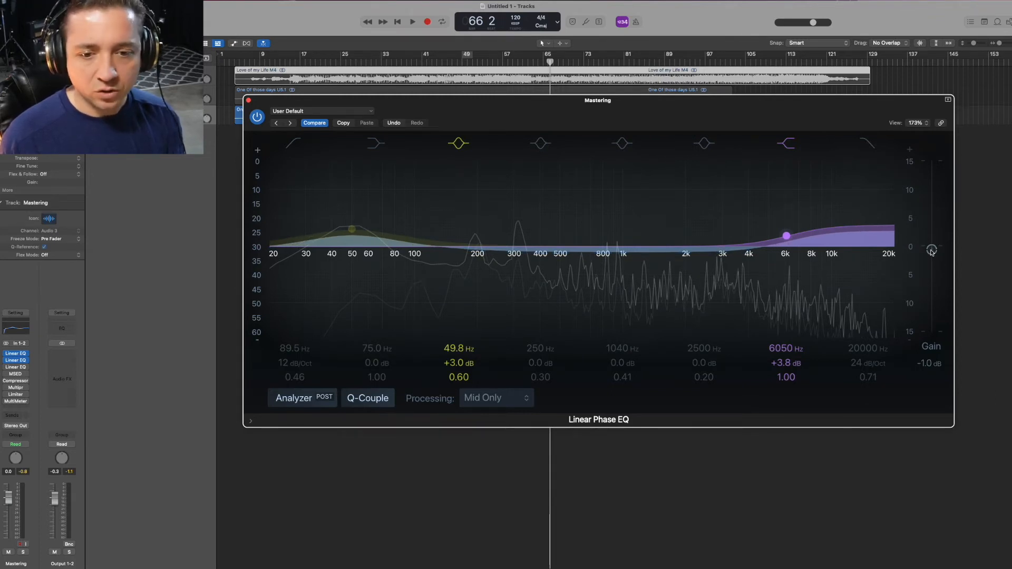
- Play the song from around bar 55 and compare it with the Mid Only EQ bypassed and active, leaving the EQ on
left_click(258, 117)
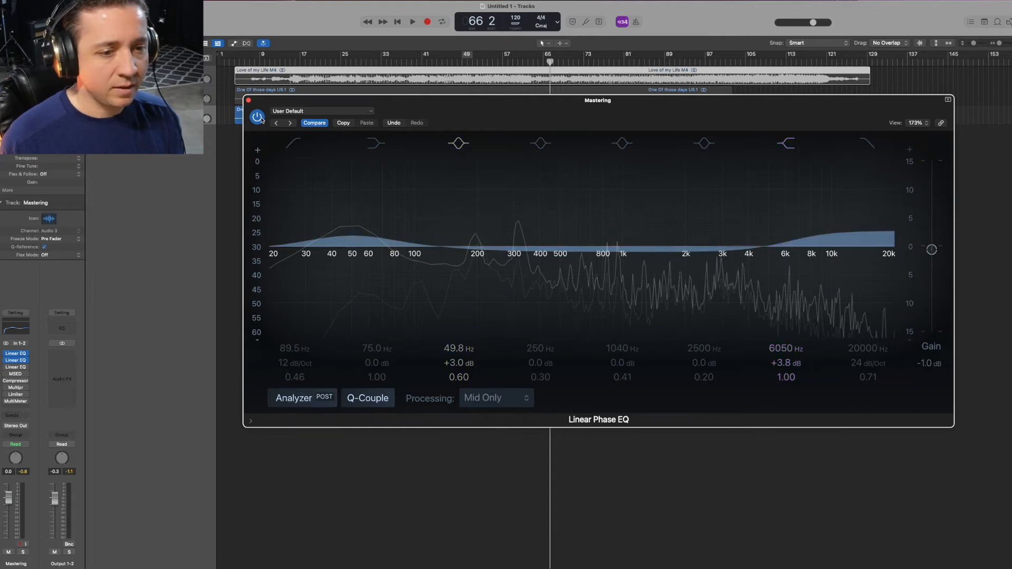
key("space")
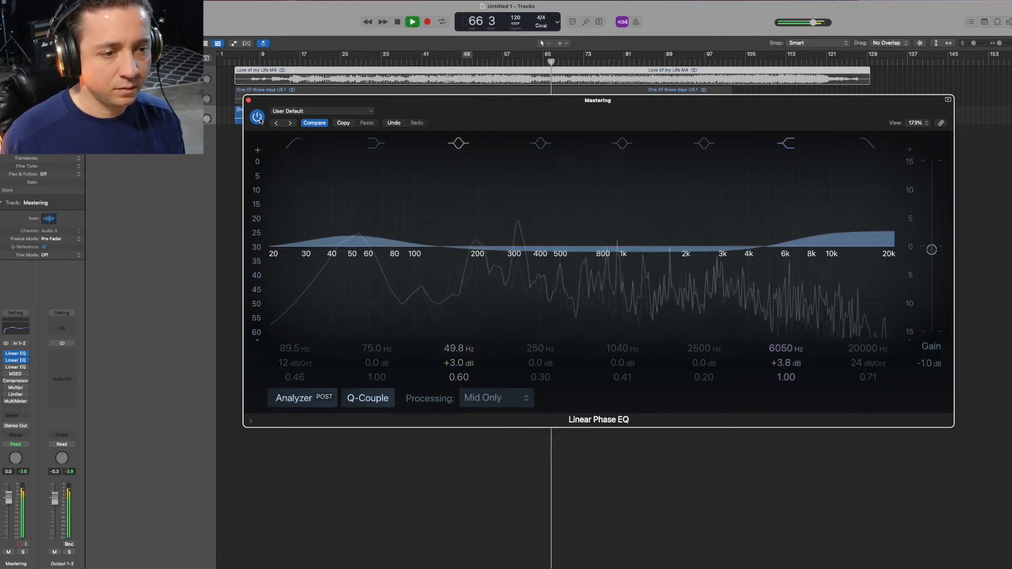
left_click(495, 60)
left_click(258, 117)
left_click(257, 117)
left_click(257, 117)
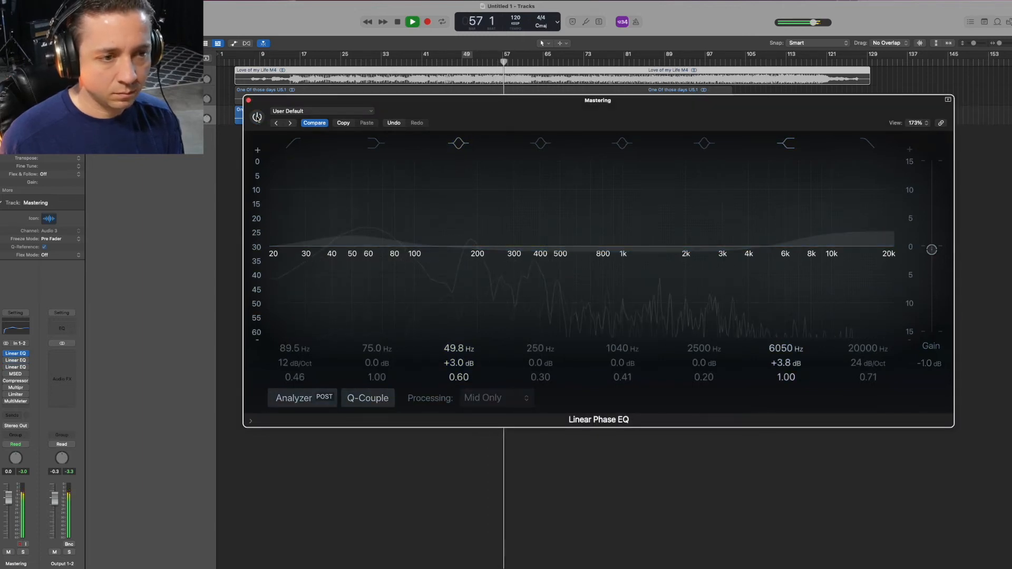
left_click(256, 117)
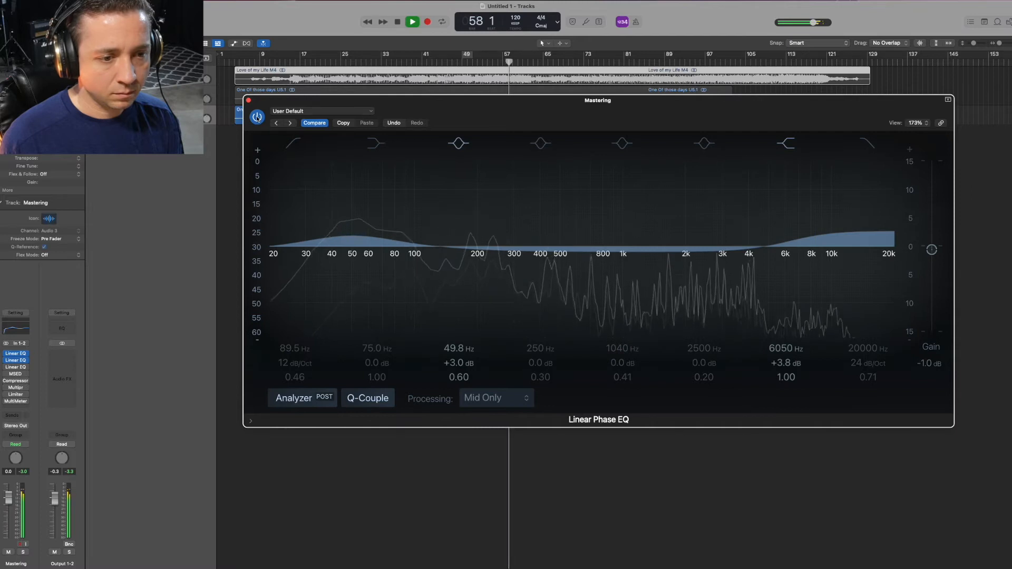
left_click(256, 117)
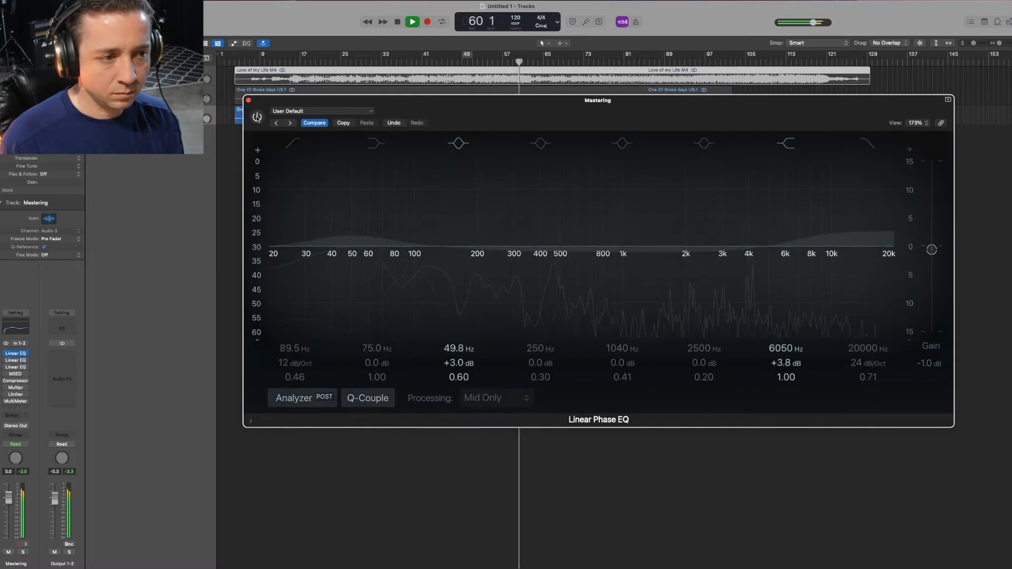
left_click(257, 117)
key("space")
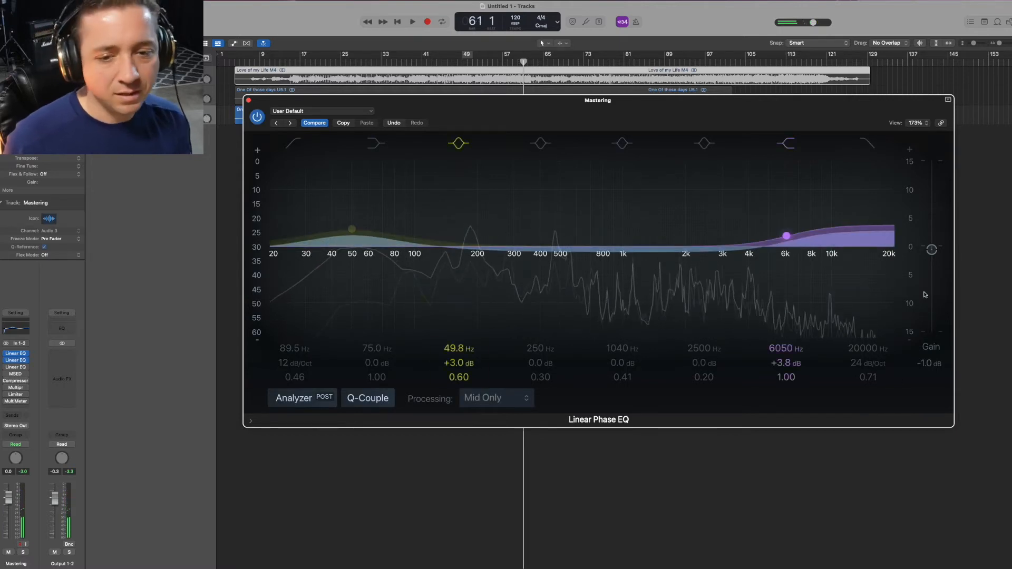
- Reduce the low bell to +1.6 dB at 48.6 Hz and the high shelf to +1.8 dB at 6200 Hz, with master gain at -0.4 dB
left_click_drag(931, 251, 932, 248)
left_click_drag(786, 237, 788, 248)
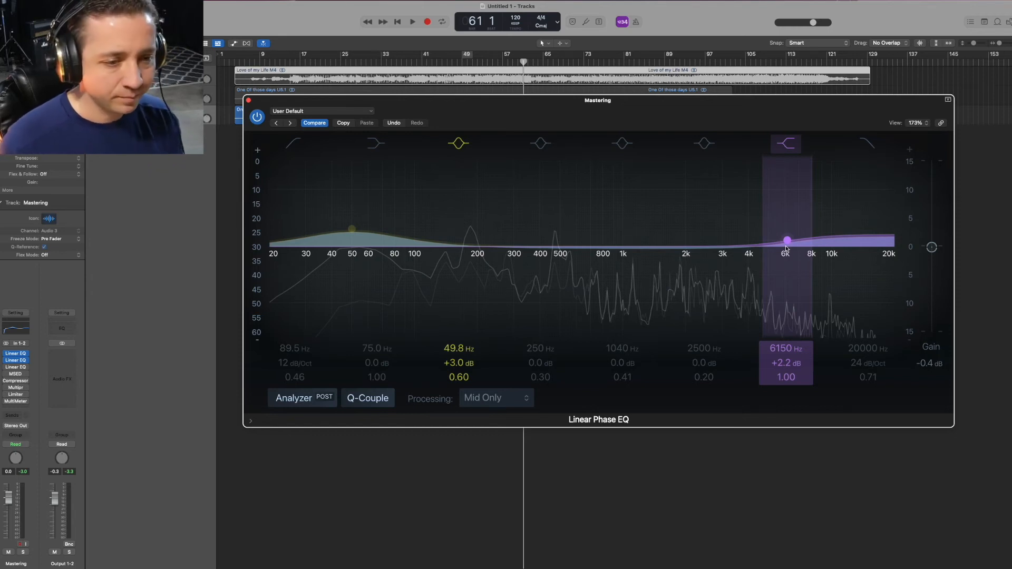
left_click_drag(788, 245, 787, 246)
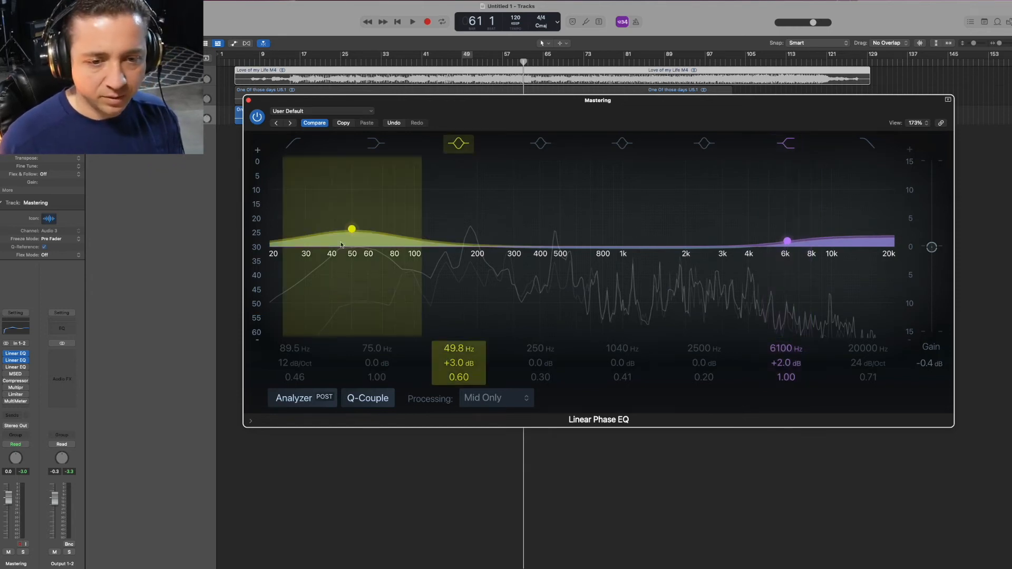
left_click_drag(352, 230, 351, 235)
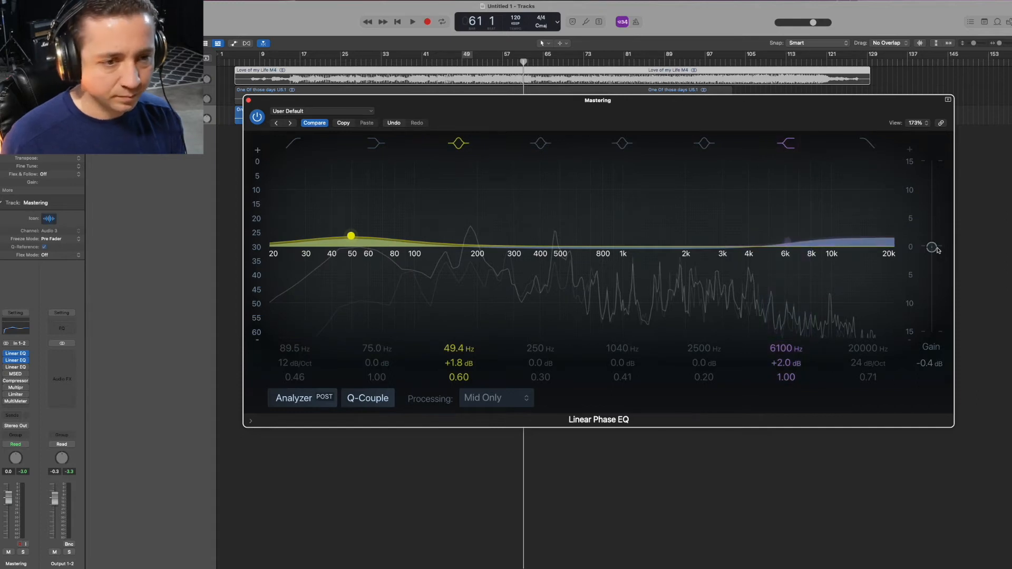
left_click_drag(789, 243, 791, 245)
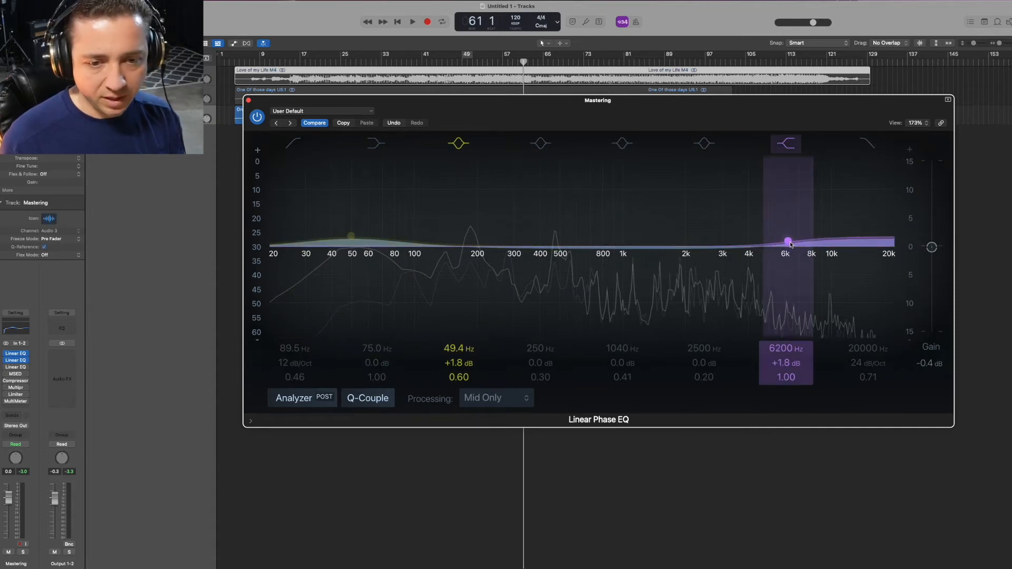
left_click_drag(351, 236, 348, 239)
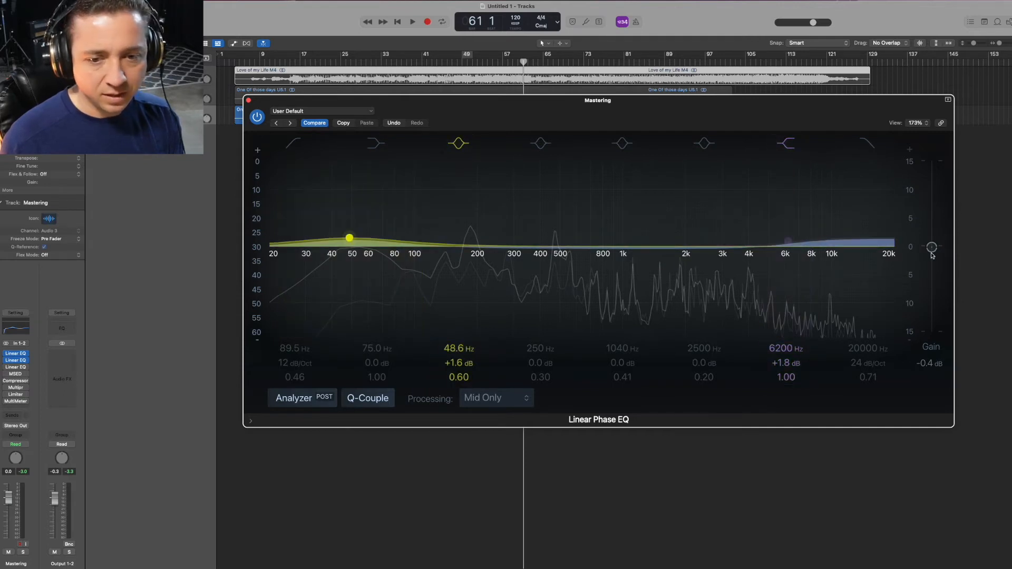
left_click_drag(933, 251, 933, 251)
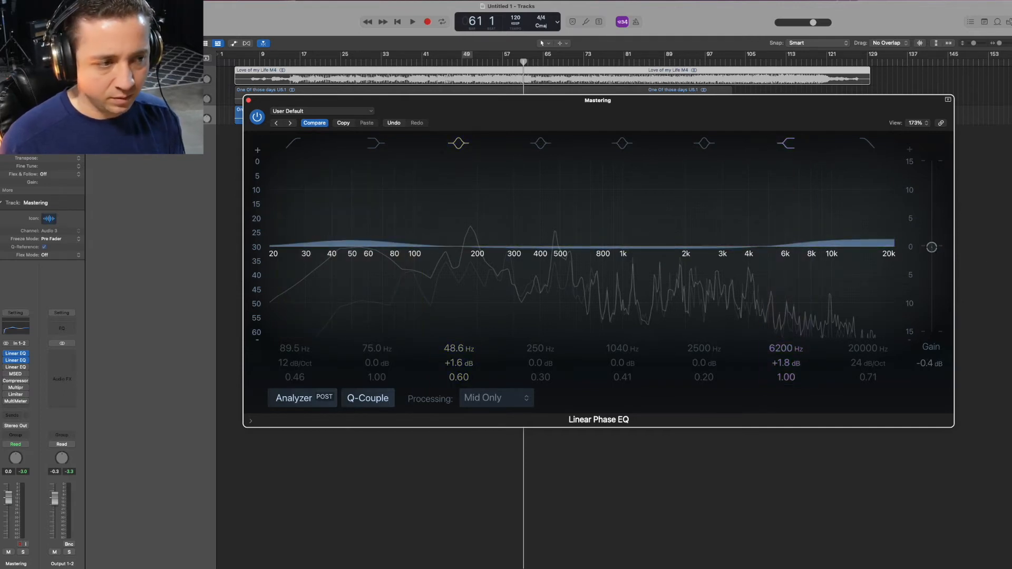
- Play the song and compare the softened Mid Only EQ settings with the EQ bypassed, leaving it active
key("space")
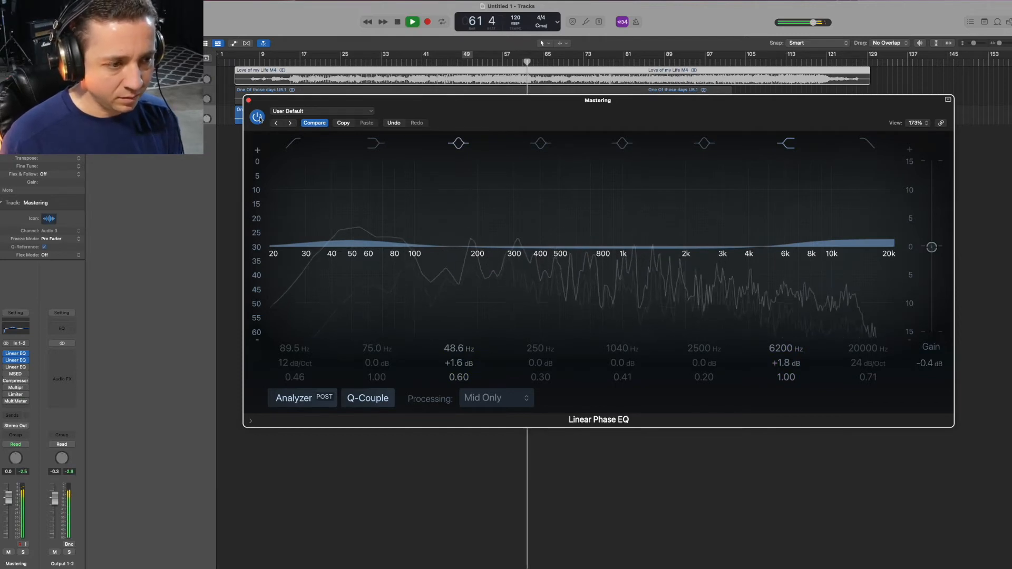
left_click(259, 118)
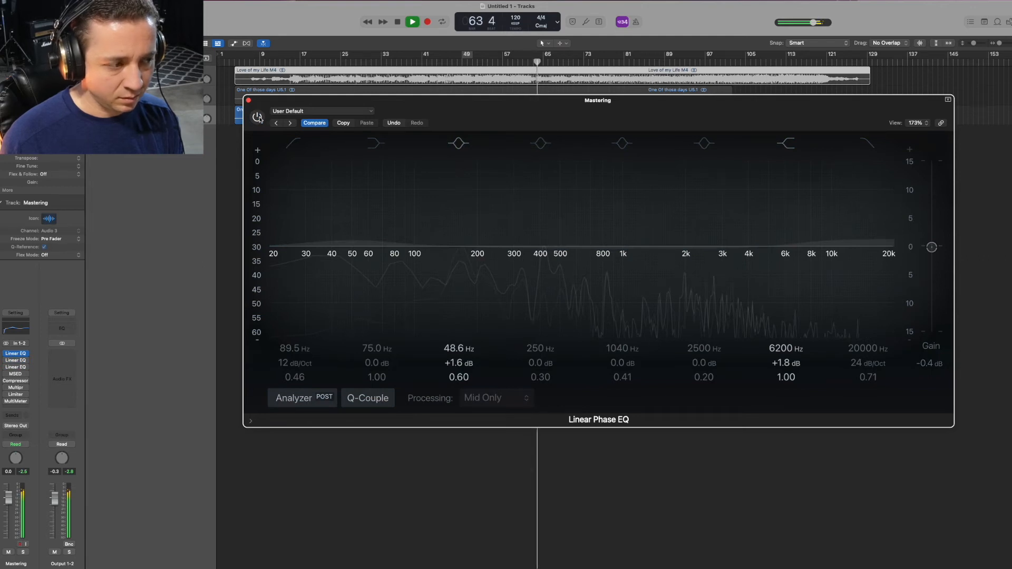
left_click(257, 117)
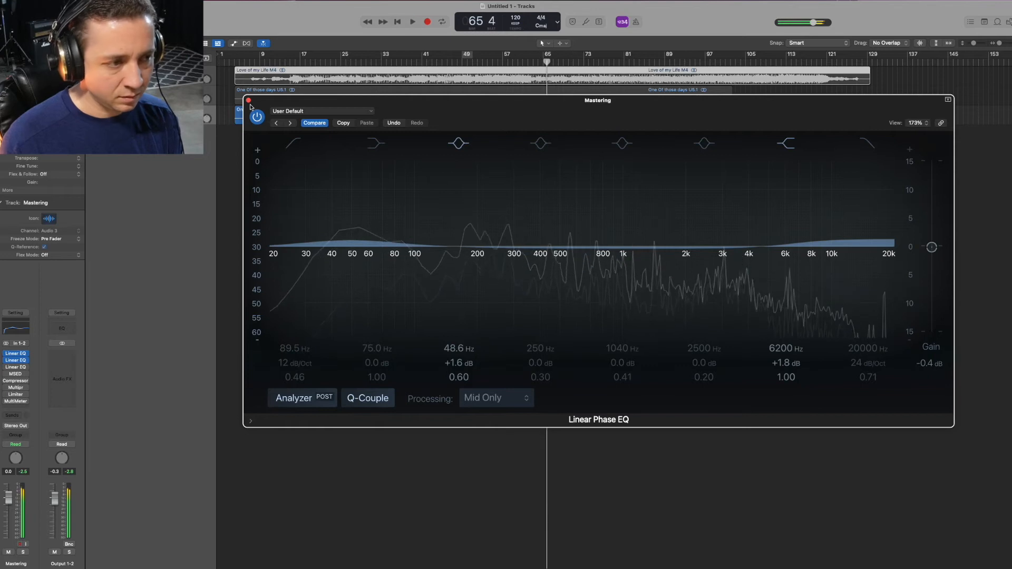
- Close the Mid Only EQ, then open the third Linear Phase EQ, set to Side Only, and turn it on
left_click(249, 101)
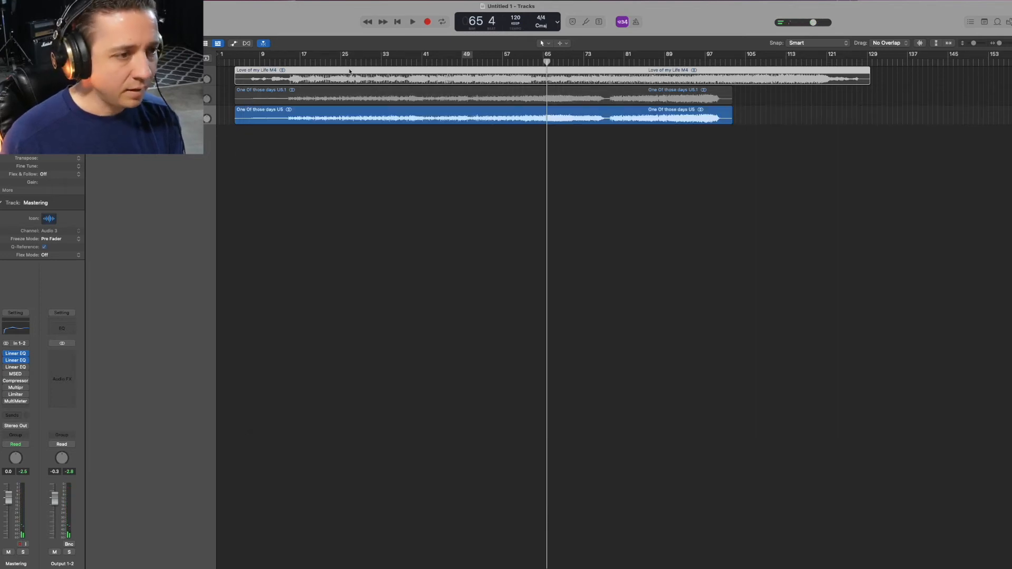
left_click(15, 368)
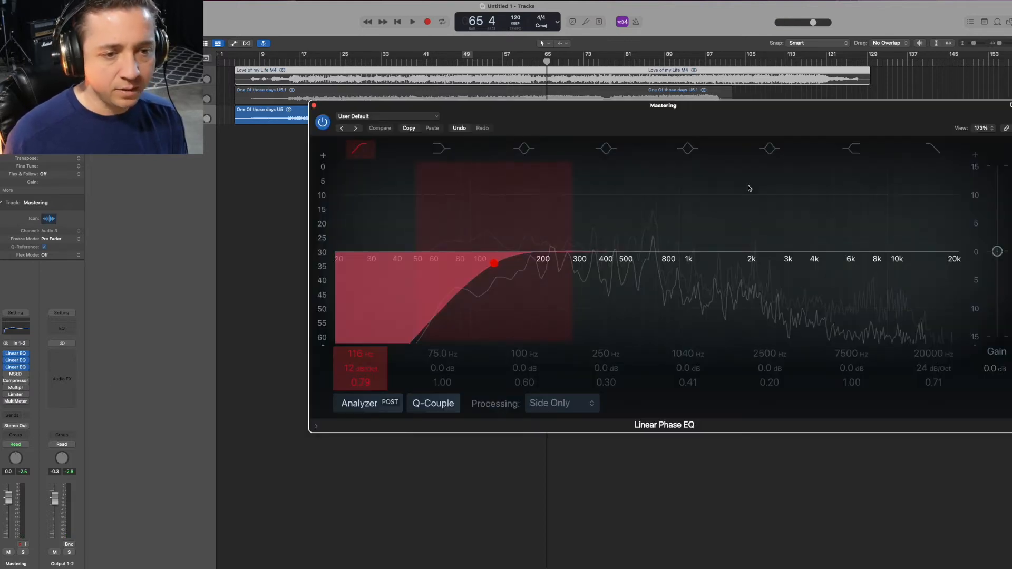
left_click_drag(604, 117, 483, 54)
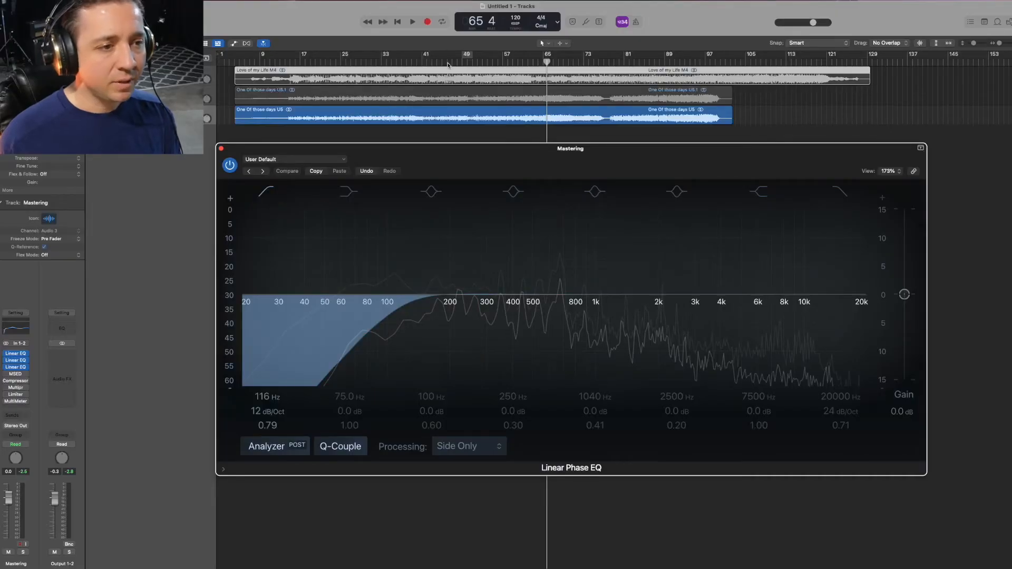
- Play the song from around bar 45 and sweep the Side Only EQ's fourth bell band, settling at 775 Hz with +0.1 dB
left_click(448, 64)
key("space")
left_click_drag(474, 296, 785, 294)
key("space")
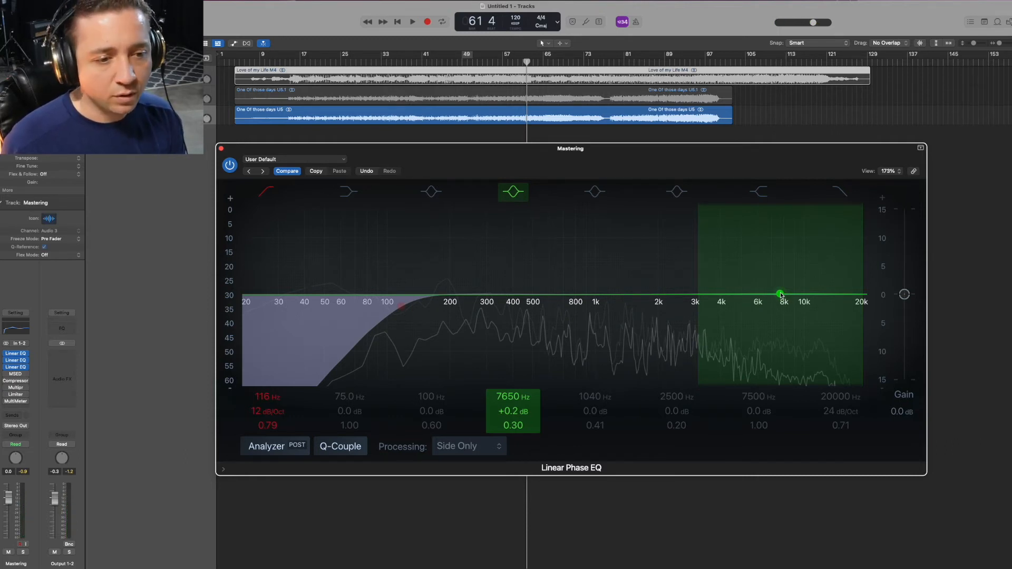
key("space")
left_click_drag(780, 294, 689, 296)
key("space")
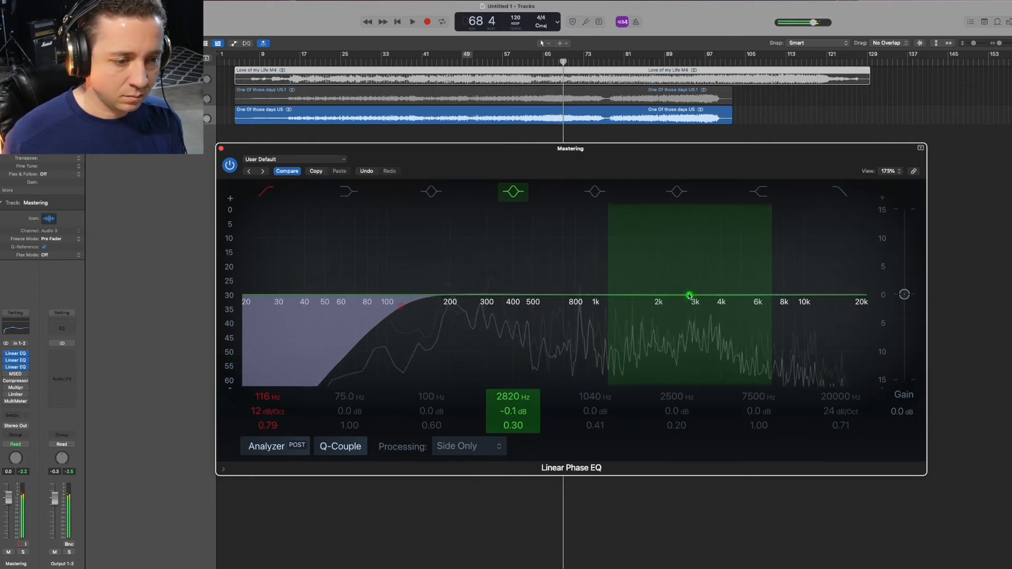
left_click_drag(689, 295, 572, 294)
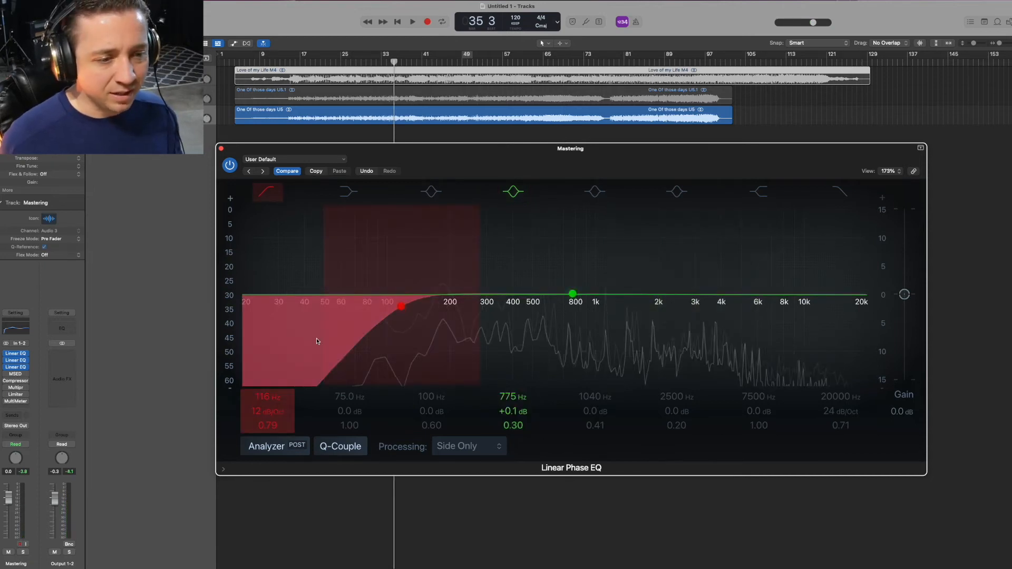
- Review the settings of the Stereo, Mid Only and Side Only Linear Phase EQs in the Mastering chain
left_click(17, 355)
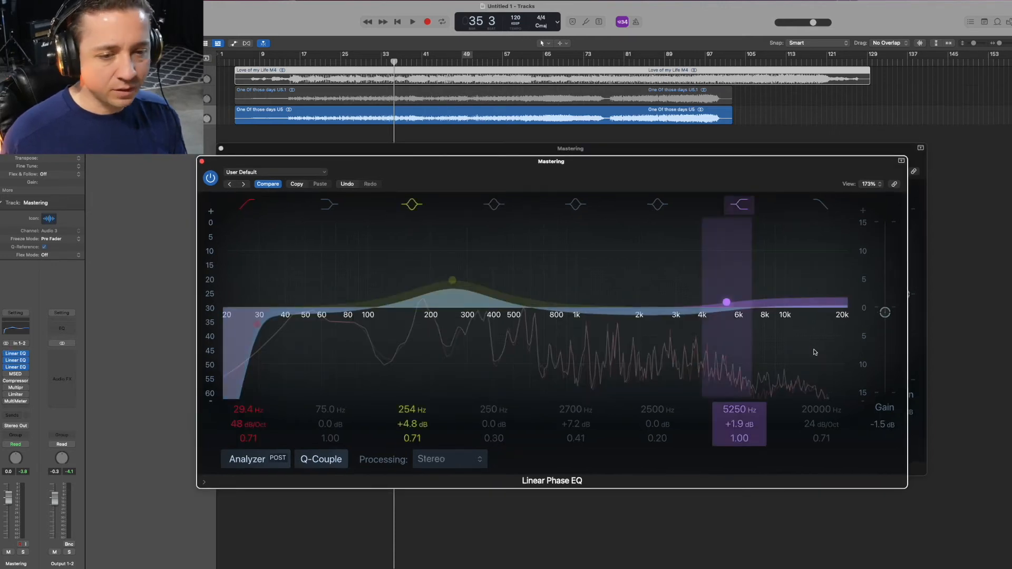
left_click(202, 162)
left_click_drag(260, 150, 248, 143)
left_click(209, 142)
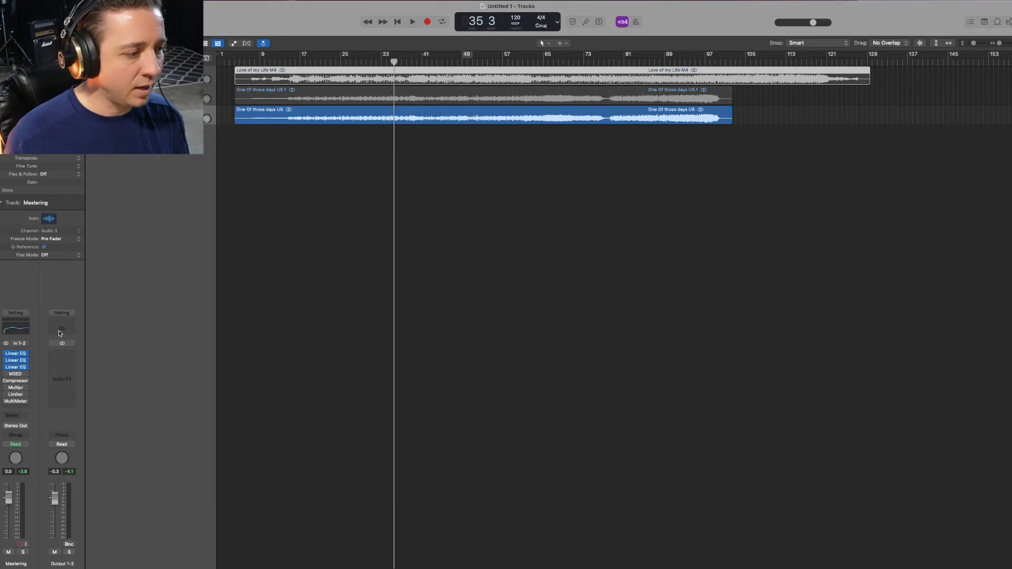
left_click(15, 364)
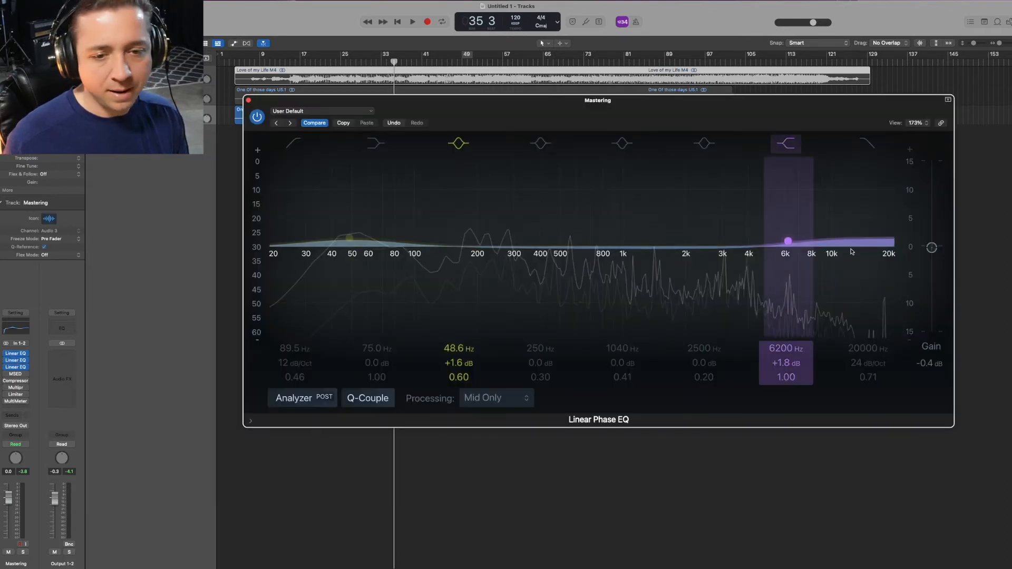
left_click(249, 101)
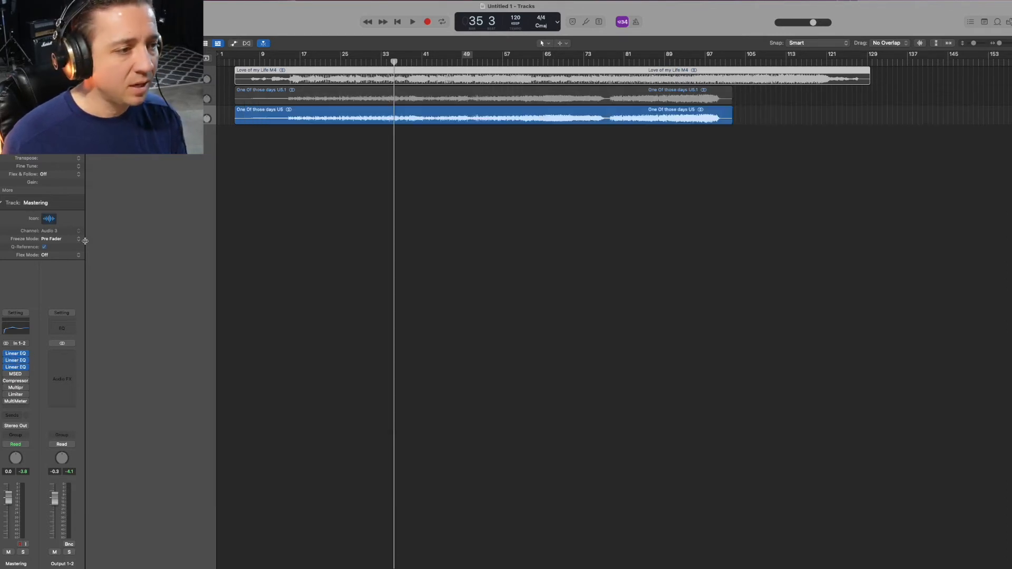
left_click(15, 367)
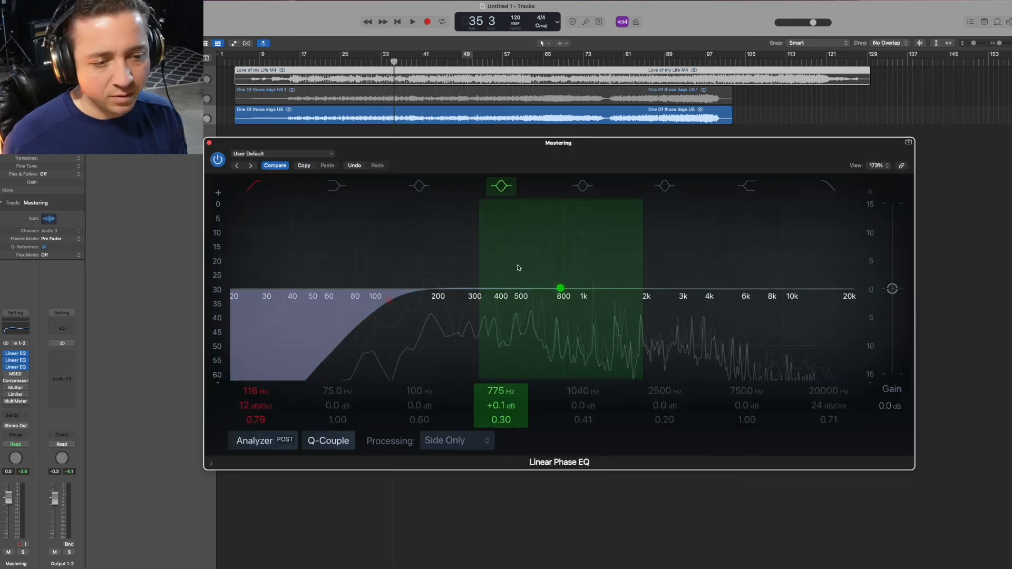
left_click(209, 144)
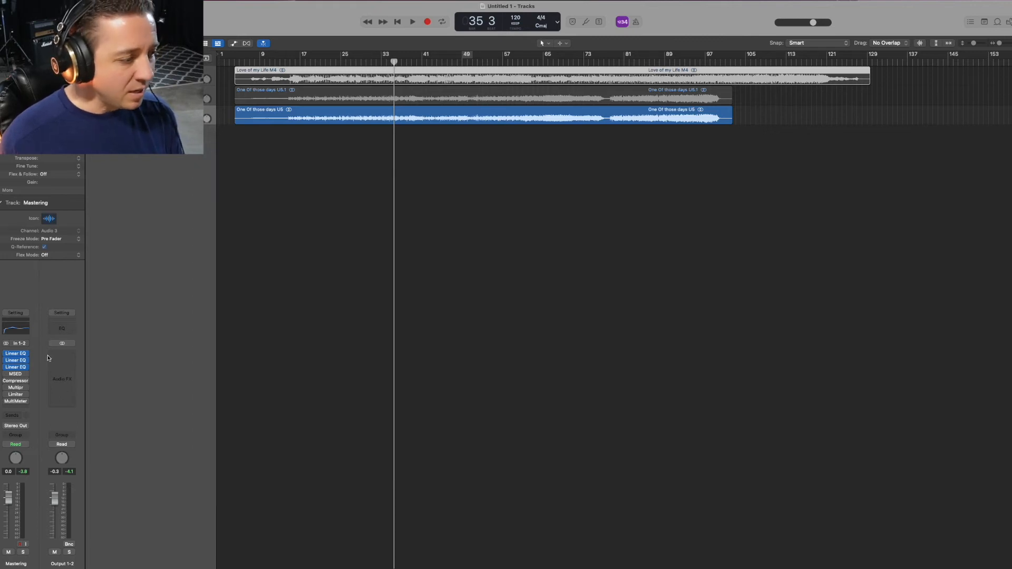
left_click(15, 353)
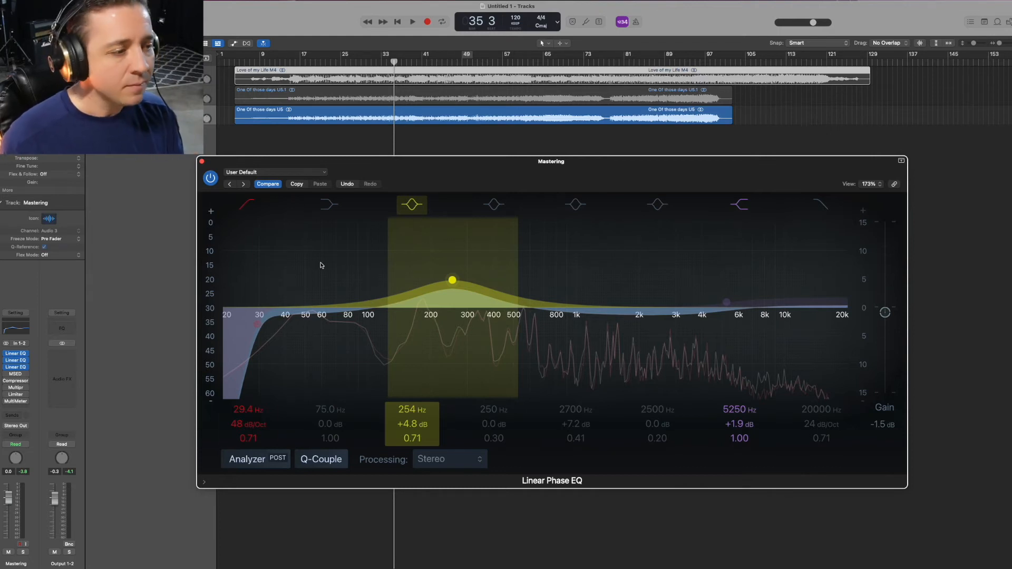
left_click(201, 163)
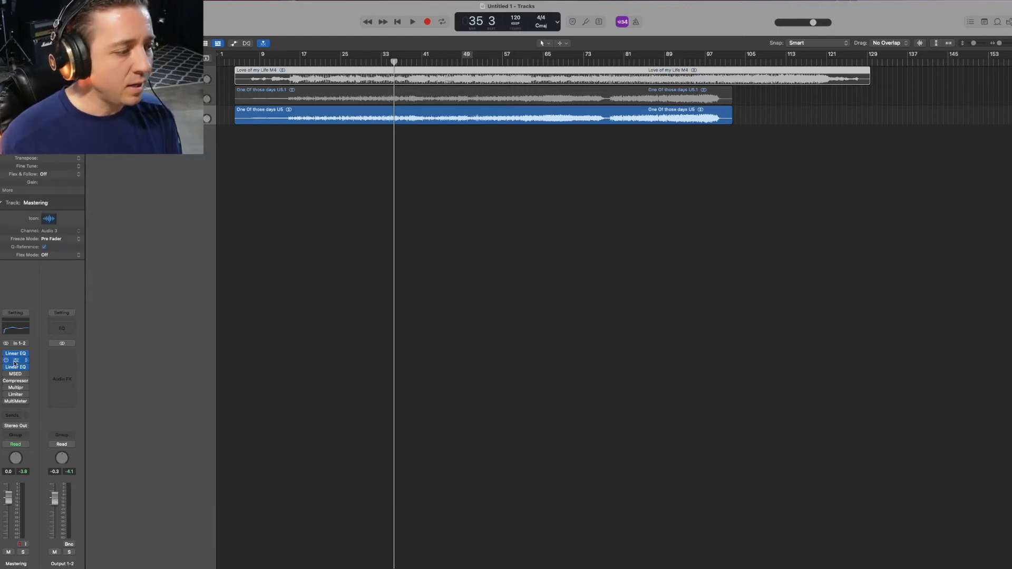
left_click(15, 360)
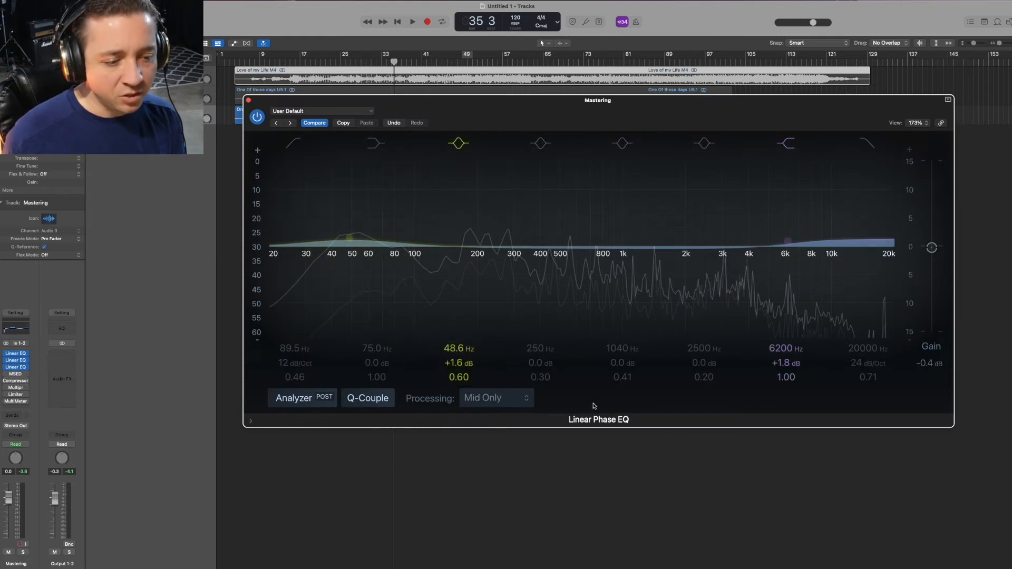
left_click(248, 101)
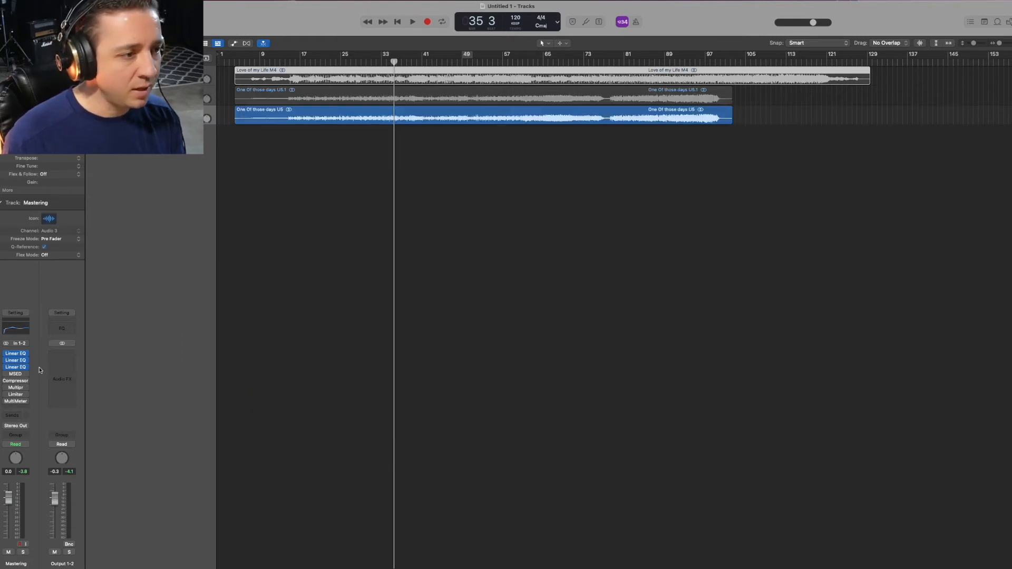
left_click(18, 368)
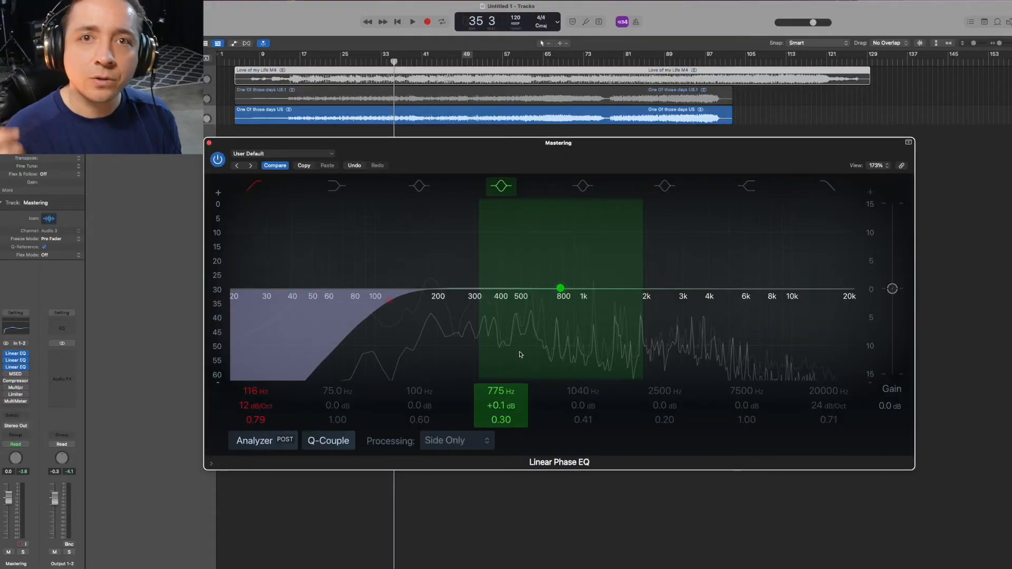
- Switch to Safari and open the TDR VOS SlickEQ GE page from the Tokyo Dawn Records audio plugins
mouse_move(658, 560)
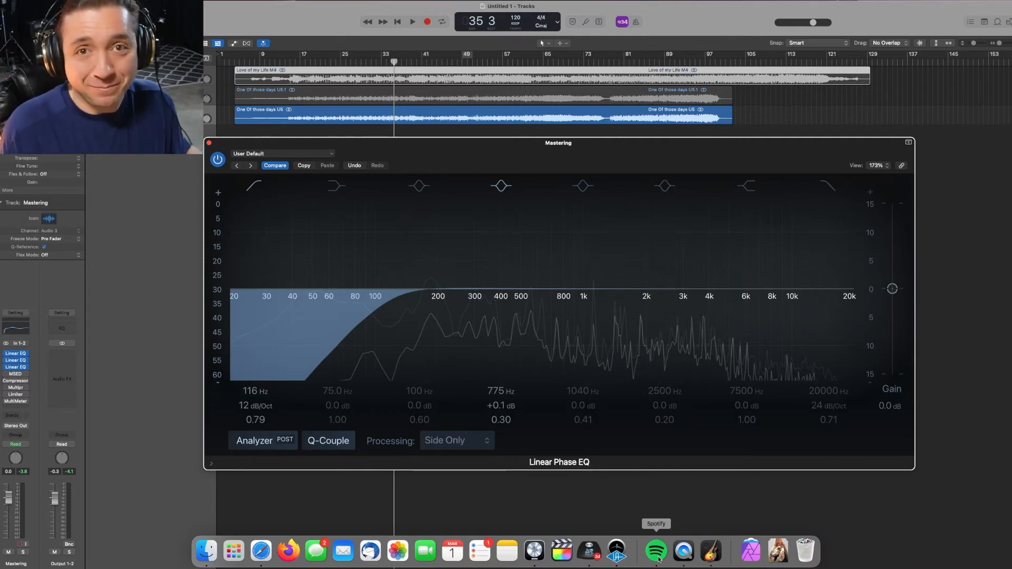
left_click(268, 557)
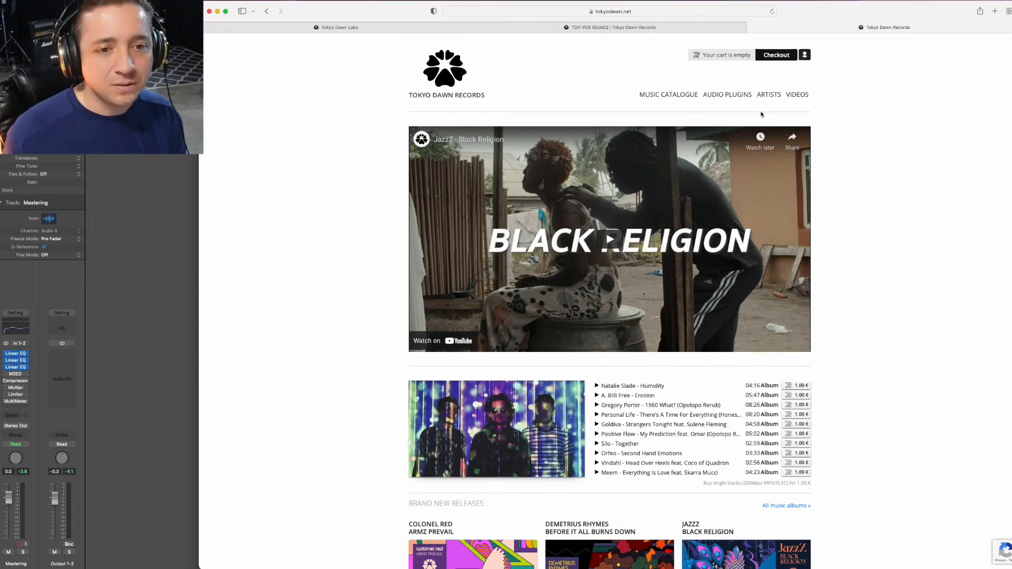
left_click(732, 97)
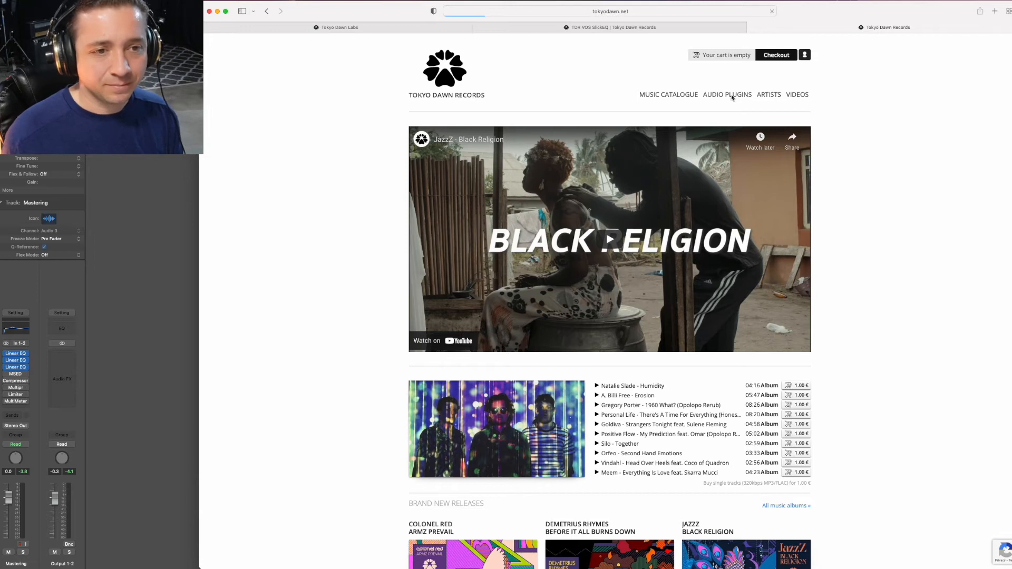
scroll(643, 178, "down", 3)
scroll(643, 179, "down", 5)
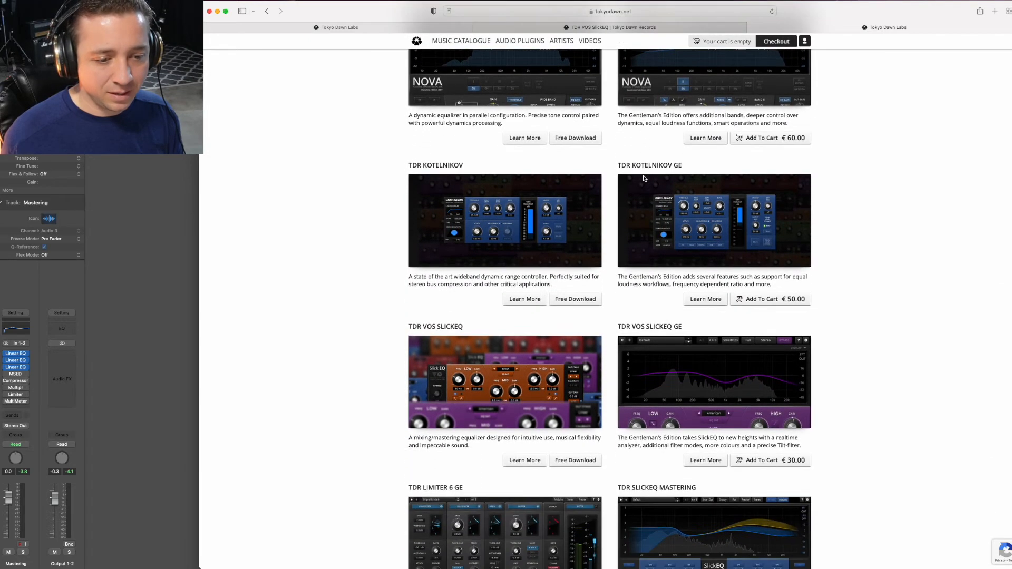
scroll(643, 179, "down", 1)
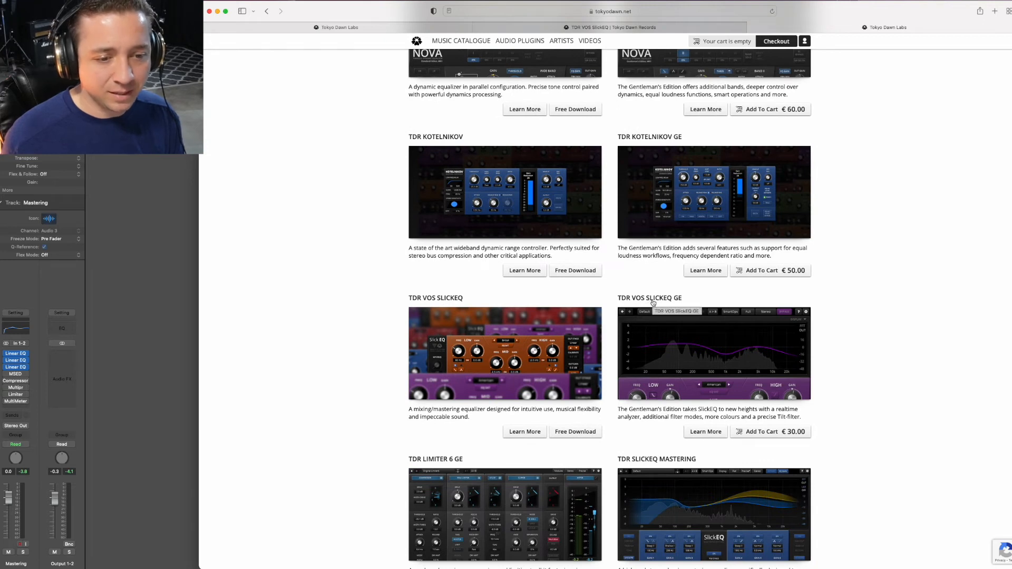
left_click(695, 355)
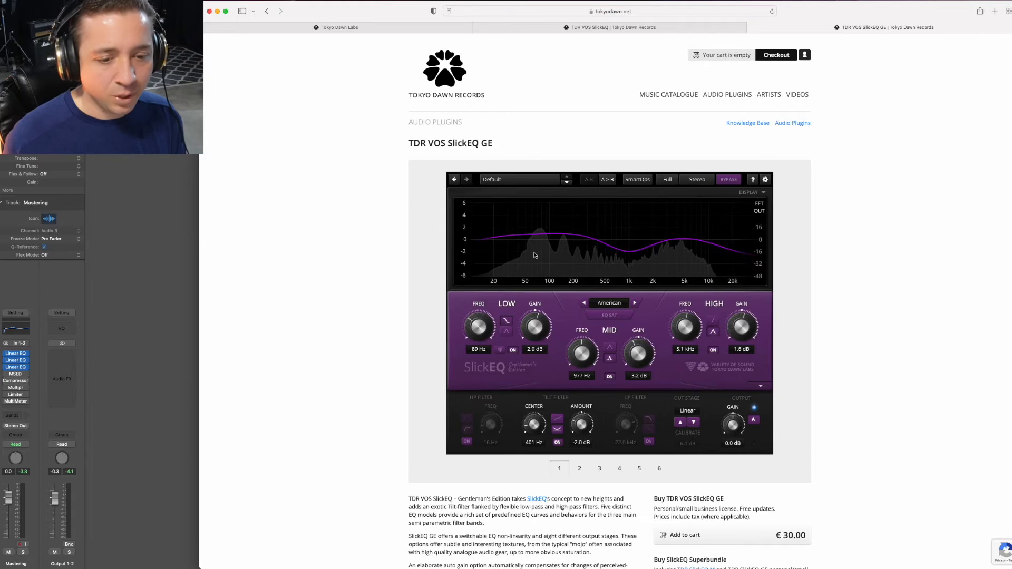
- Examine the SlickEQ GE interface image, description, key specs and features on its product page
scroll(533, 251, "down", 5)
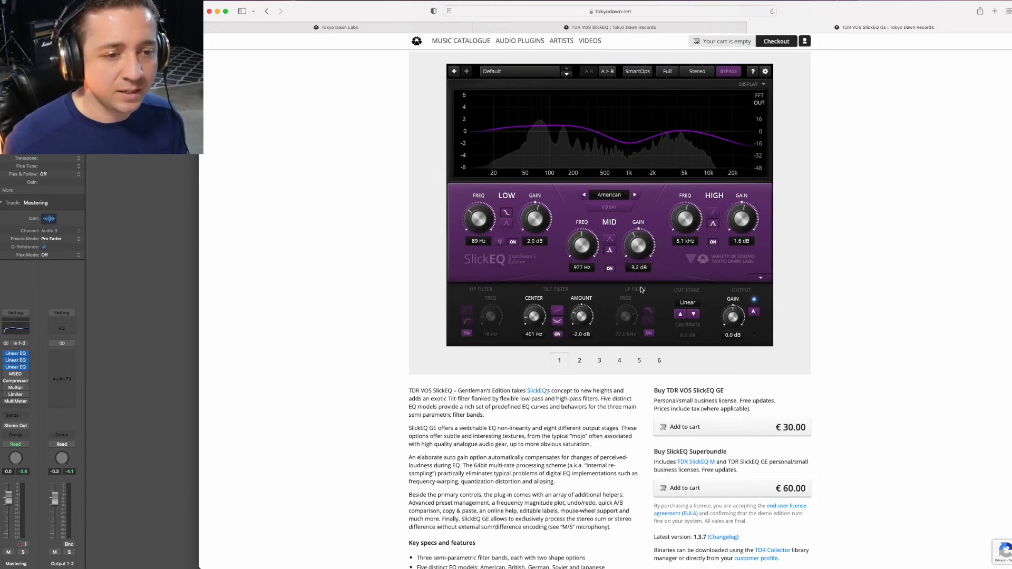
scroll(601, 295, "up", 3)
scroll(633, 315, "down", 1)
scroll(537, 357, "down", 12)
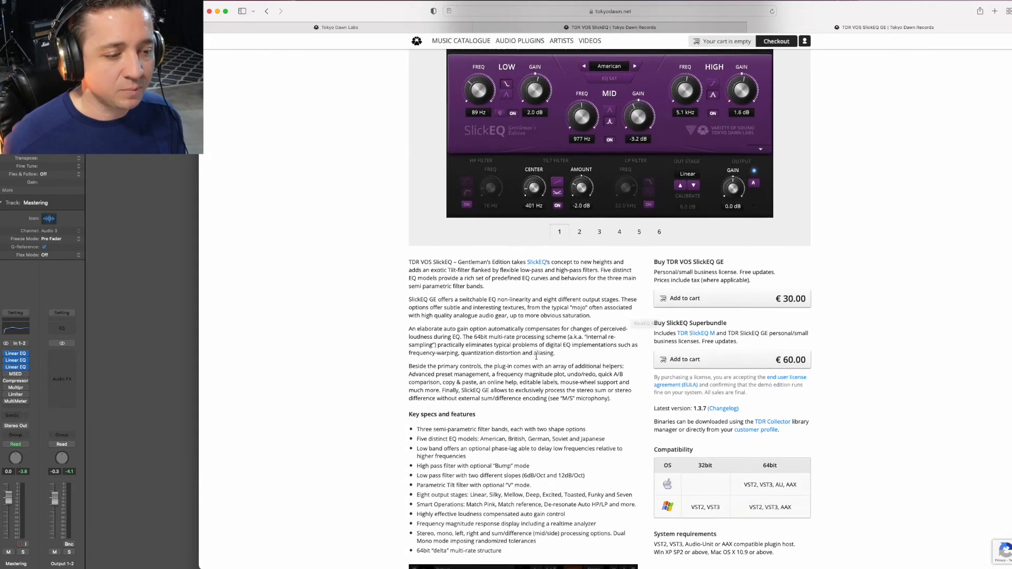
scroll(552, 289, "down", 1)
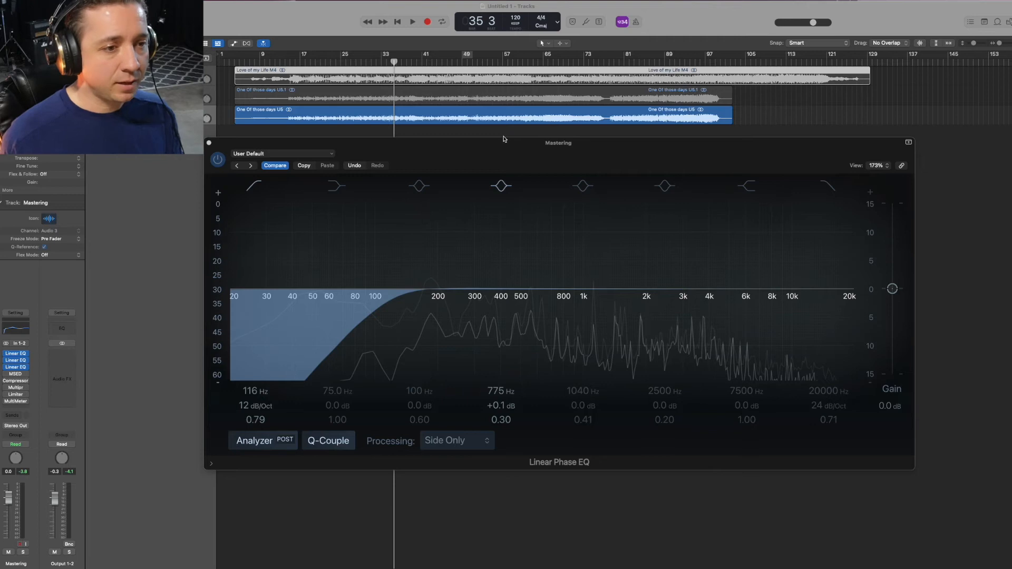
- Back in Logic Pro, turn on MSED in the Mastering chain with its window open, place the playhead at bar 34, and close the Side Only EQ
left_click_drag(504, 139, 487, 91)
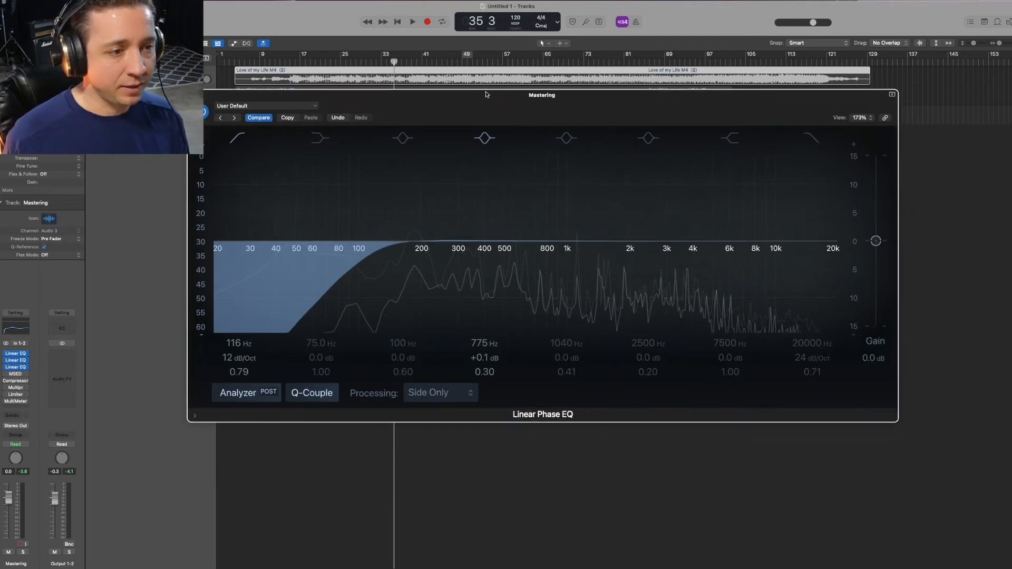
left_click(12, 375)
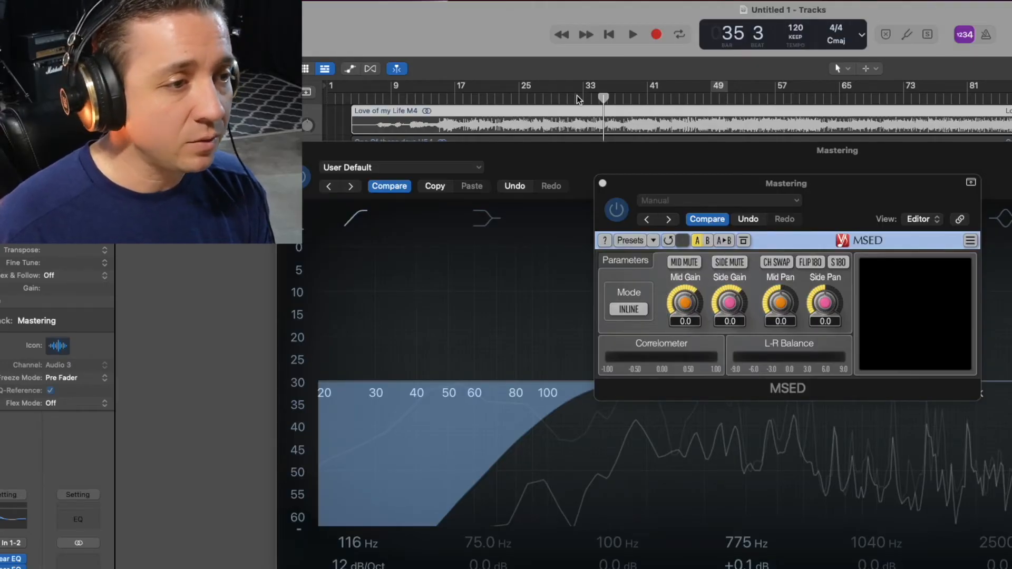
left_click(591, 98)
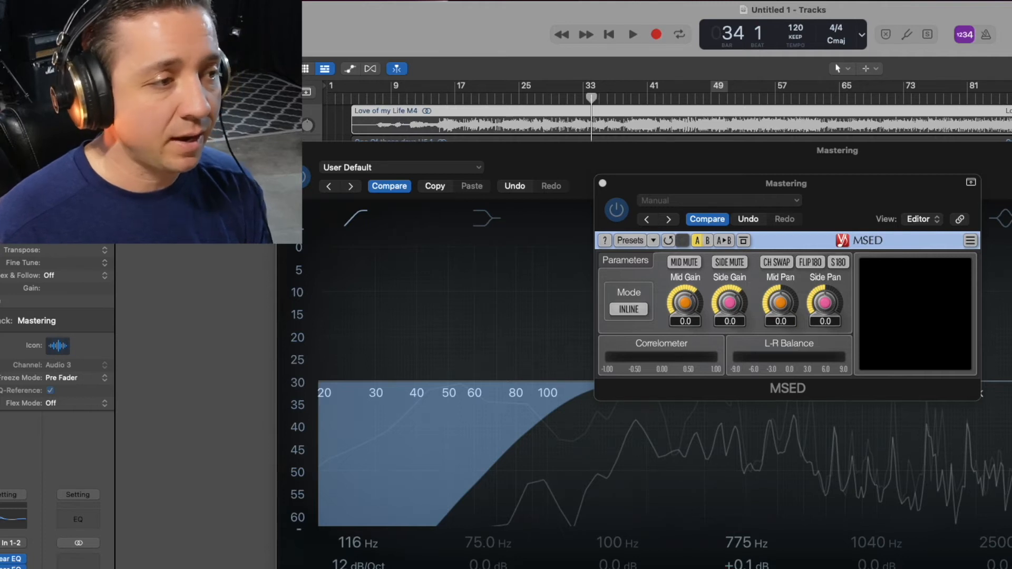
left_click_drag(571, 148, 570, 341)
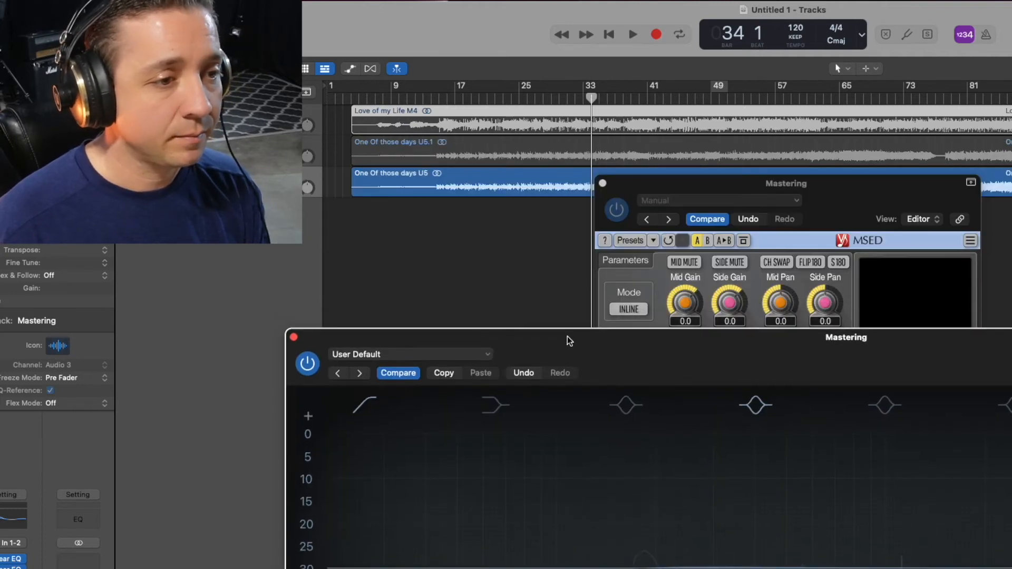
left_click(295, 338)
- Play the song from bar 34 and audition the side signal by muting and unmuting the mid in MSED
key("space")
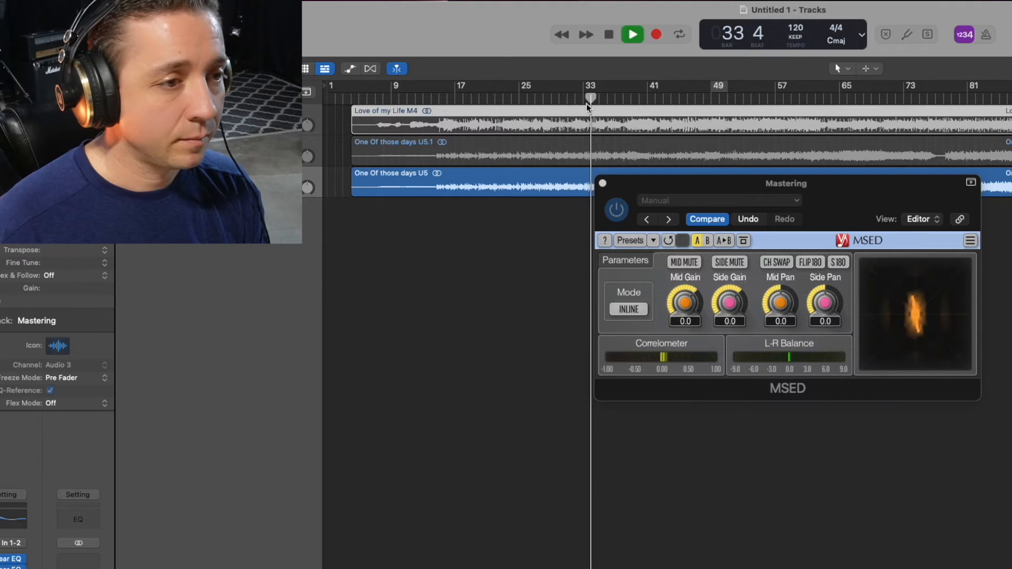
left_click(683, 264)
left_click(683, 264)
- Raise the MSED side gain to 7.6 during playback, return it to 0.0, and stop the song
mouse_move(735, 303)
left_mouse_down()
mouse_move(735, 319)
mouse_move(732, 305)
left_mouse_up()
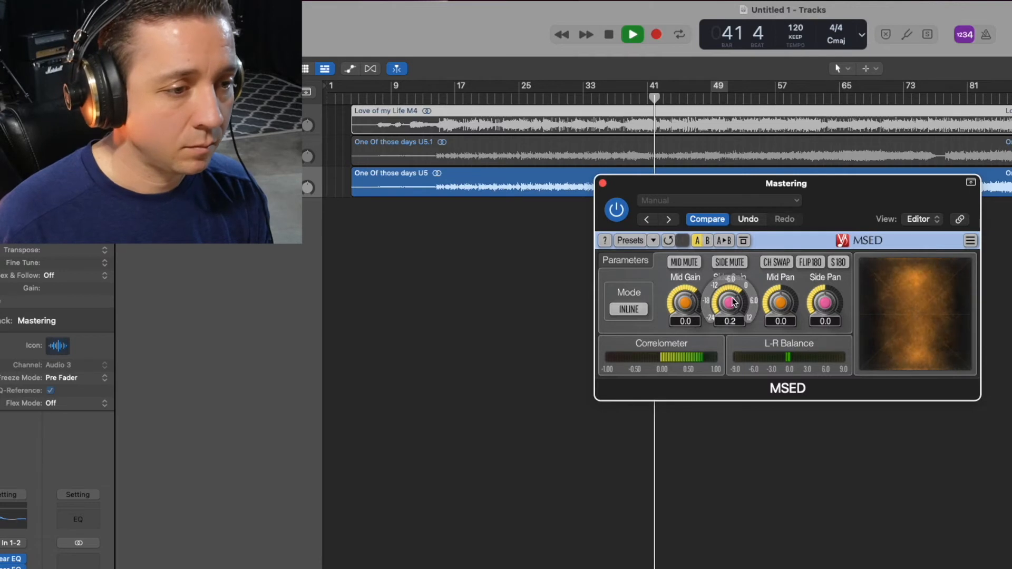
left_click_drag(731, 302, 731, 275)
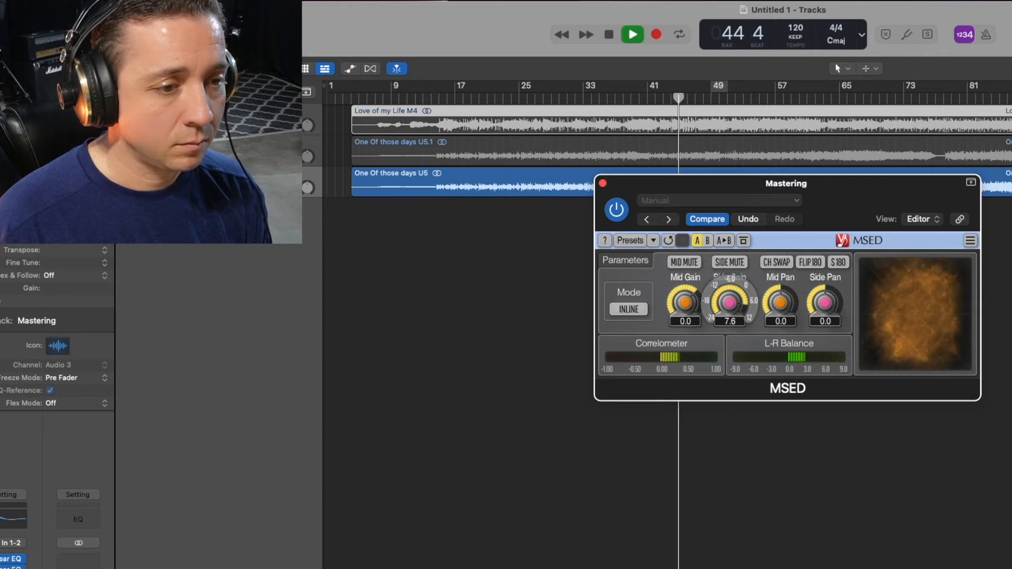
left_click_drag(731, 275, 731, 303)
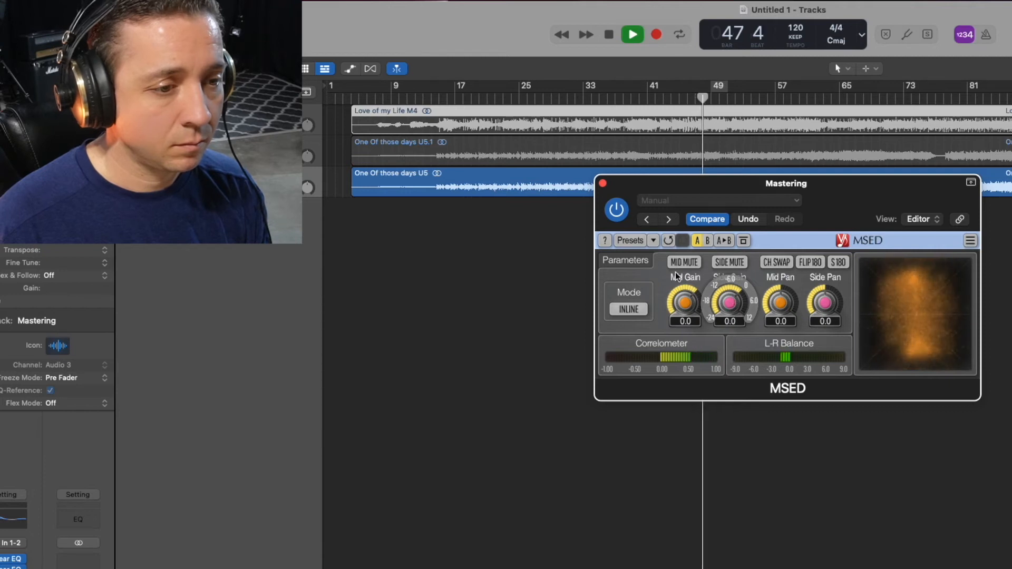
key("space")
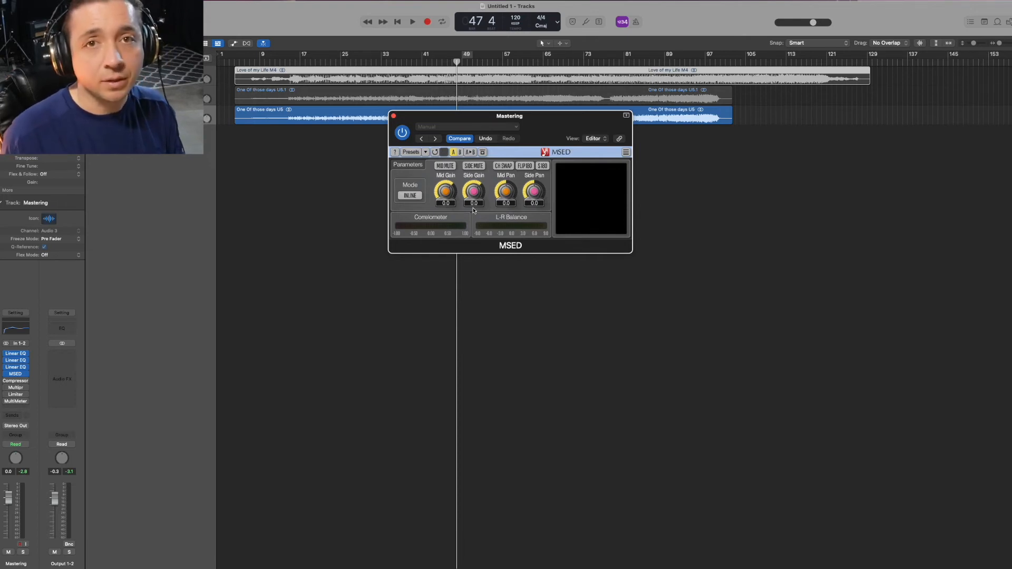
- Close MSED, turn on the Compressor in the Mastering chain, and close its window after reviewing its settings
left_click(394, 116)
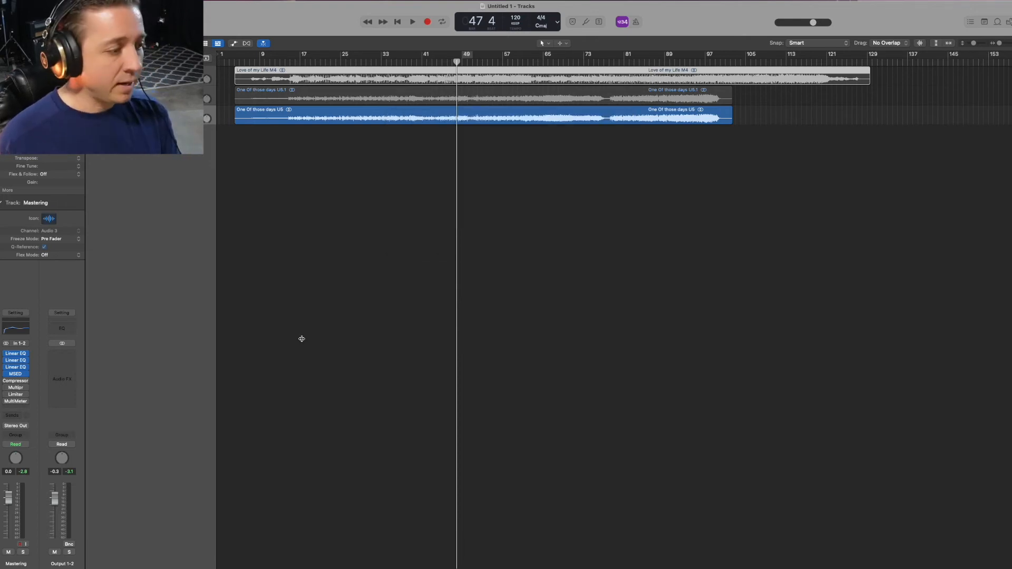
mouse_move(6, 382)
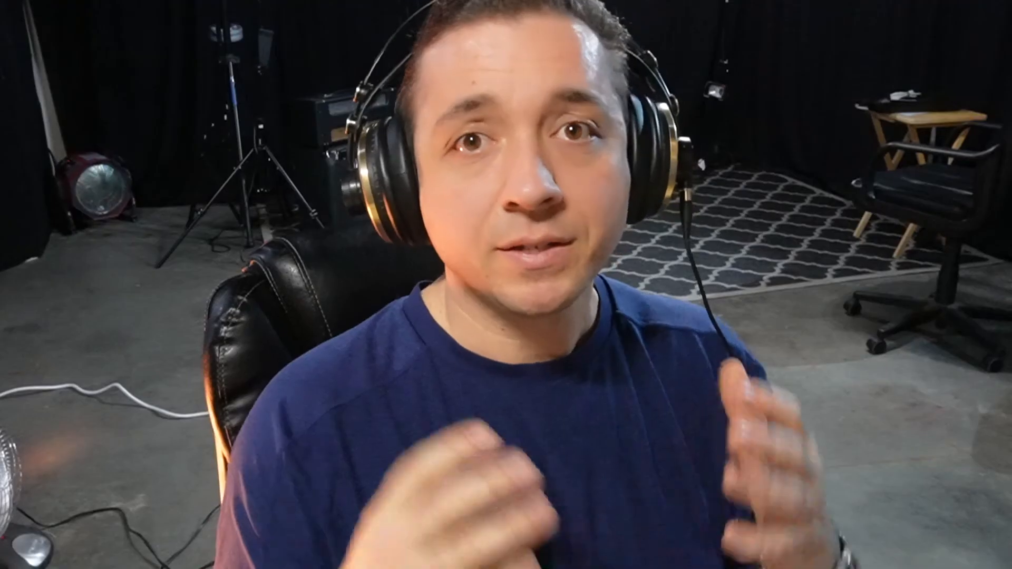
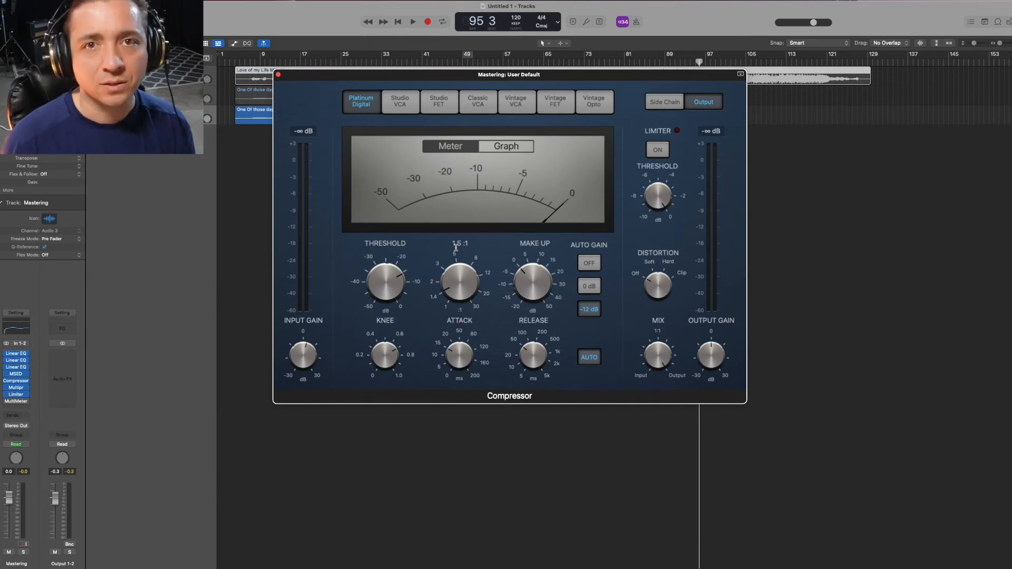
mouse_move(372, 262)
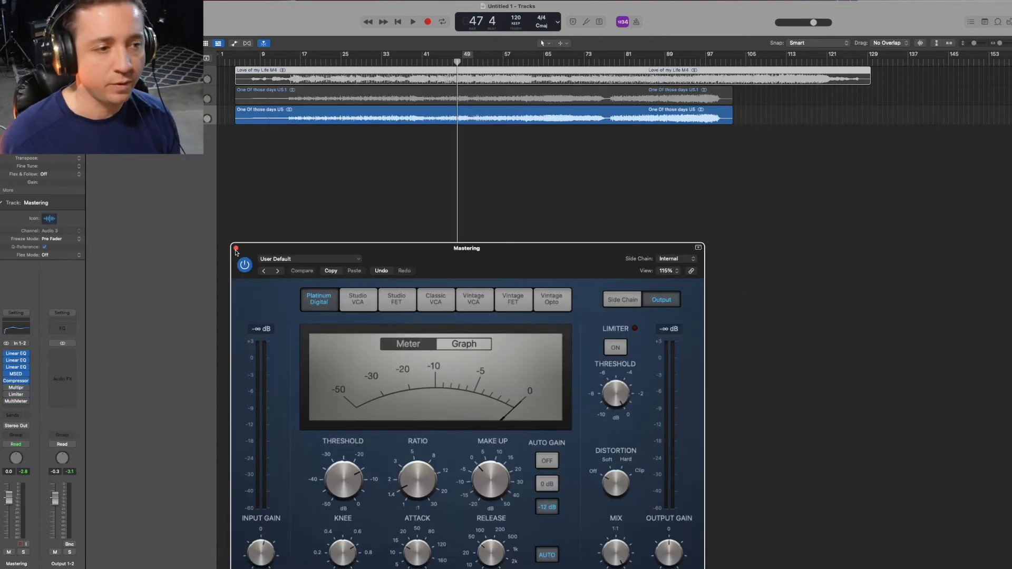
left_click(235, 248)
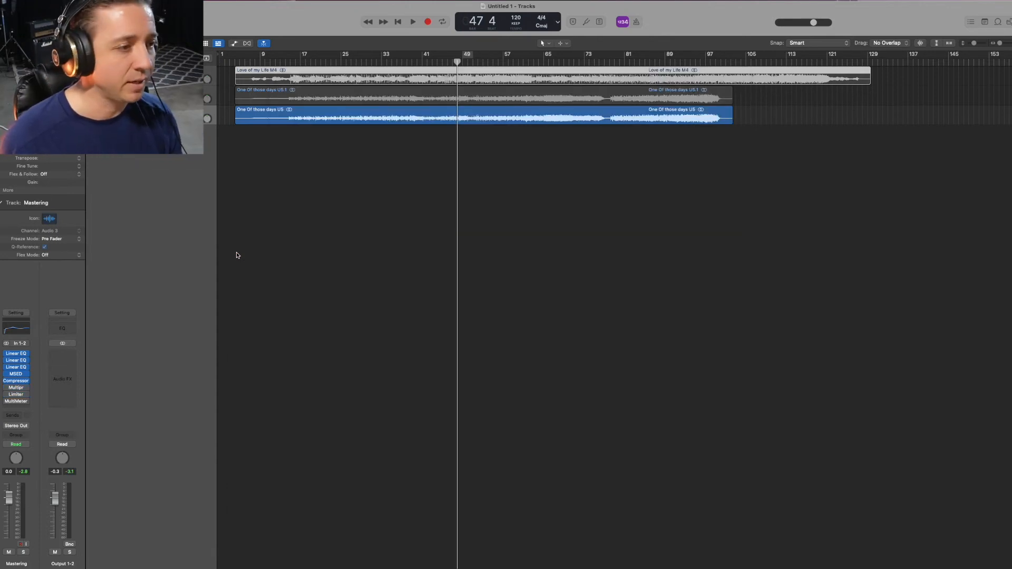
- Turn on the Multipressor in the Mastering chain, enlarge its window to 200%, and place it below the tracks
left_click(15, 388)
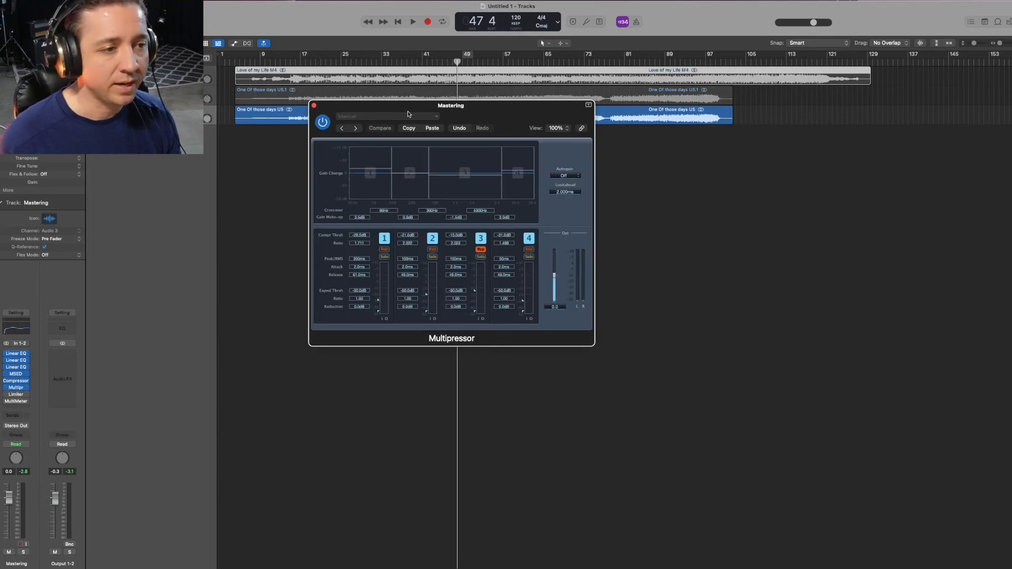
left_click_drag(594, 342, 887, 508)
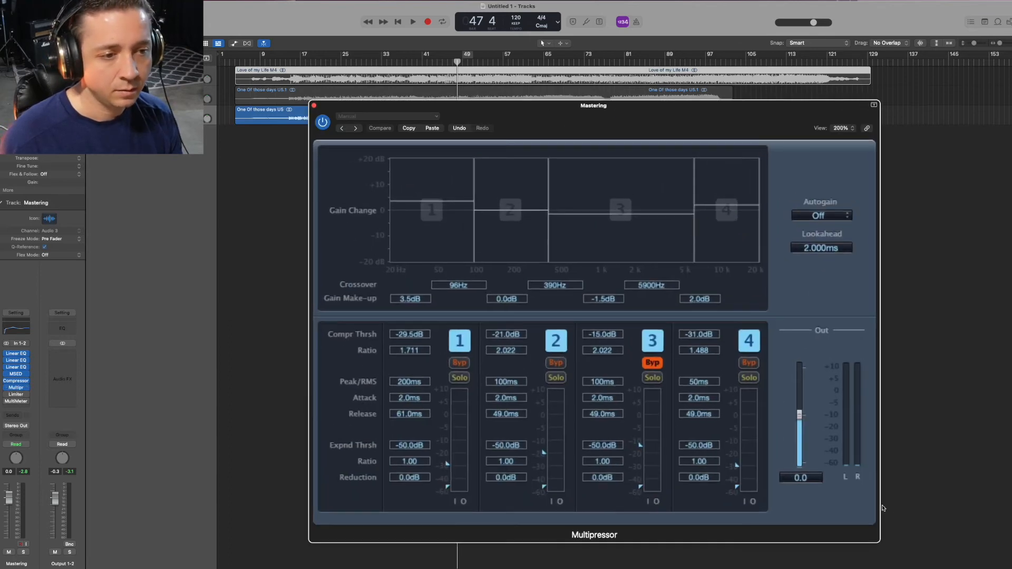
left_click_drag(558, 110, 460, 62)
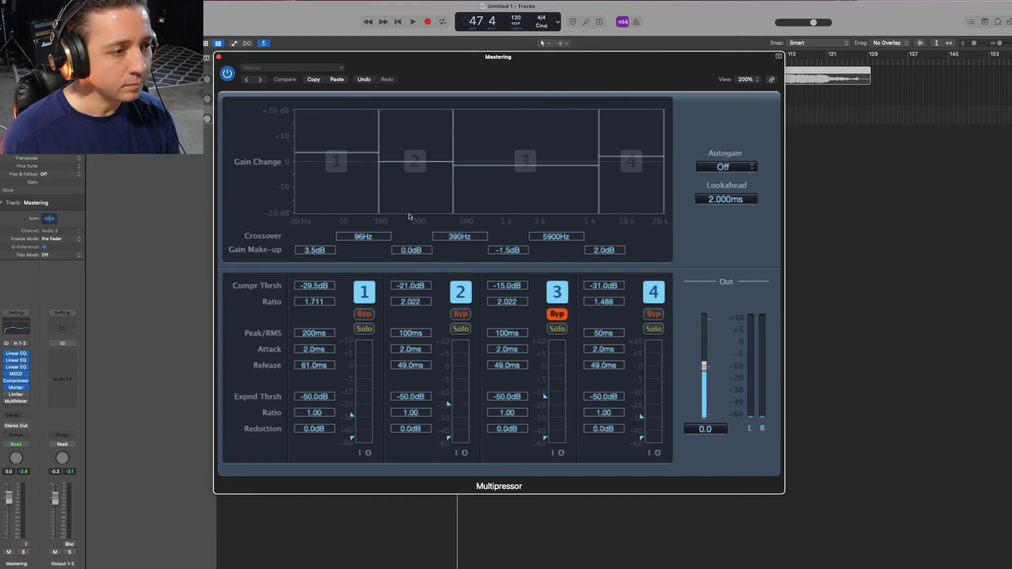
left_click_drag(427, 57, 450, 156)
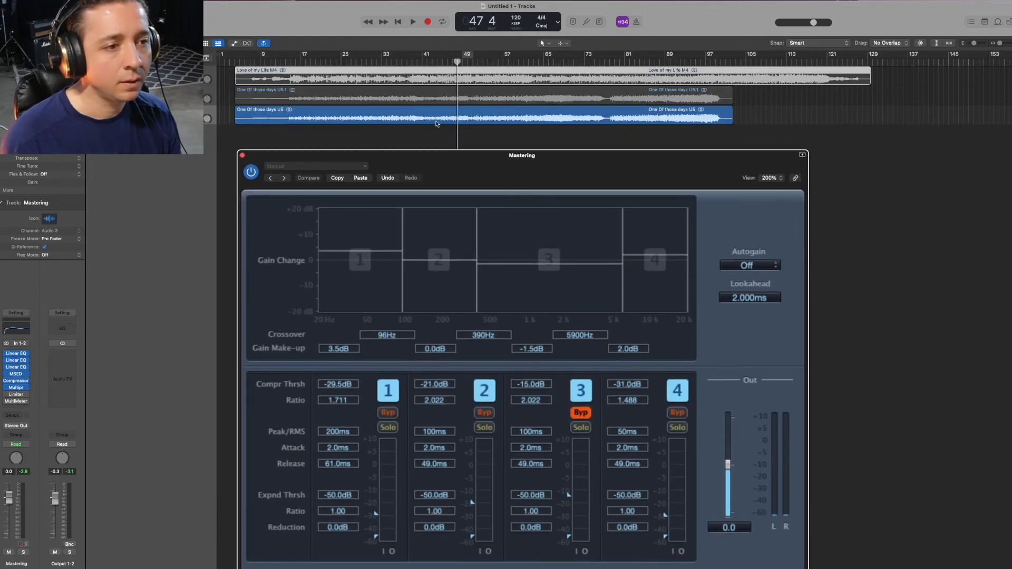
- Play the song from around bar 35 to watch the Multipressor's four bands, and stop playback
double_click(397, 62)
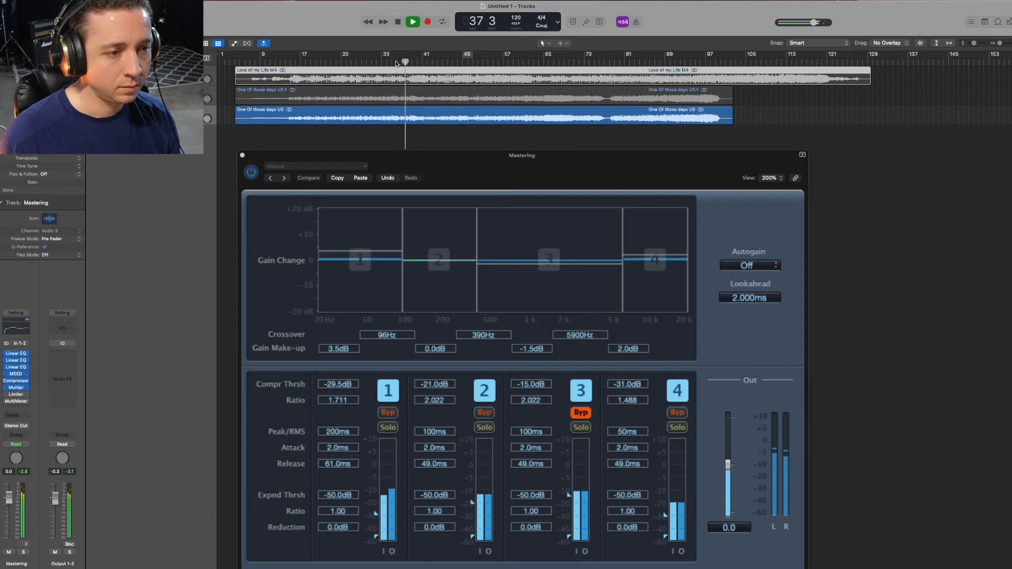
key("space")
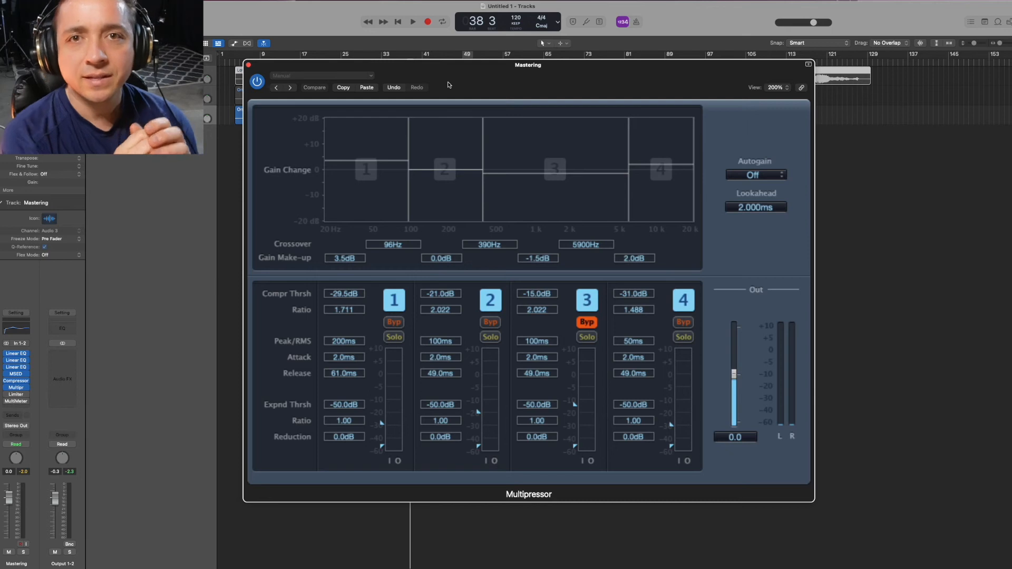
left_click_drag(437, 64, 440, 223)
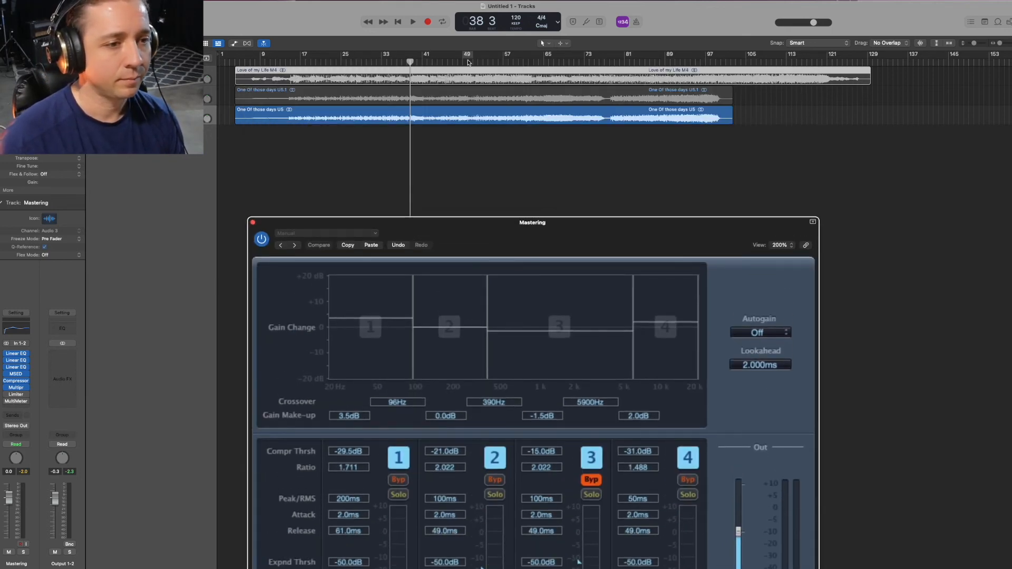
- Play the song from around bar 60, compare the Multipressor bypassed and active several times, and stop with it active
left_click(524, 61)
key("space")
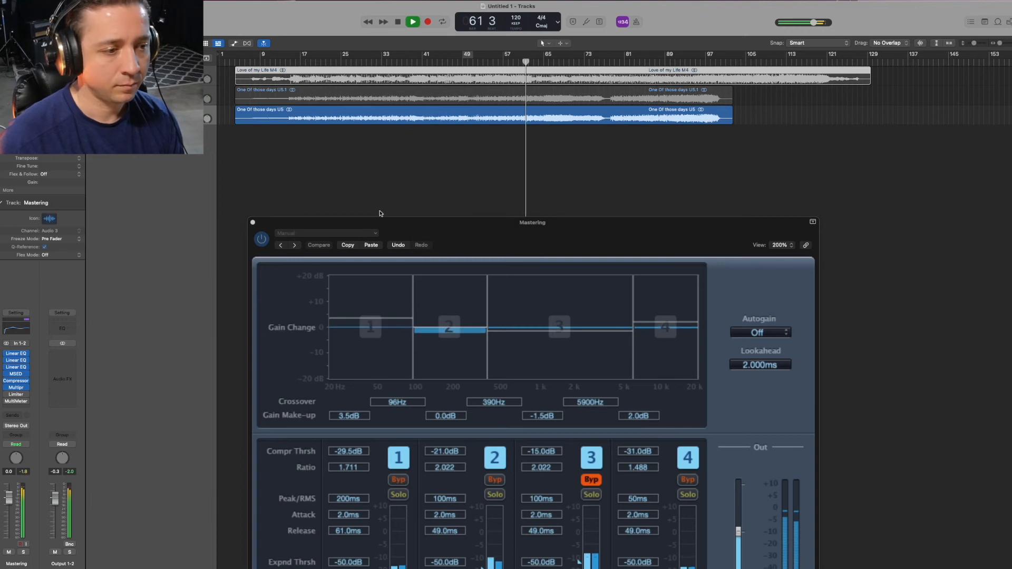
left_click(261, 240)
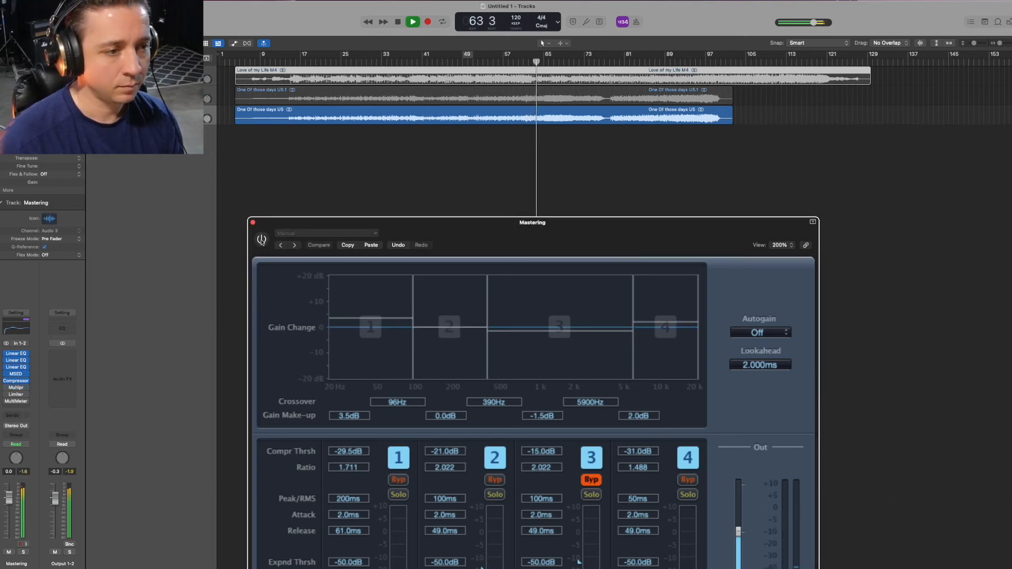
left_click(261, 241)
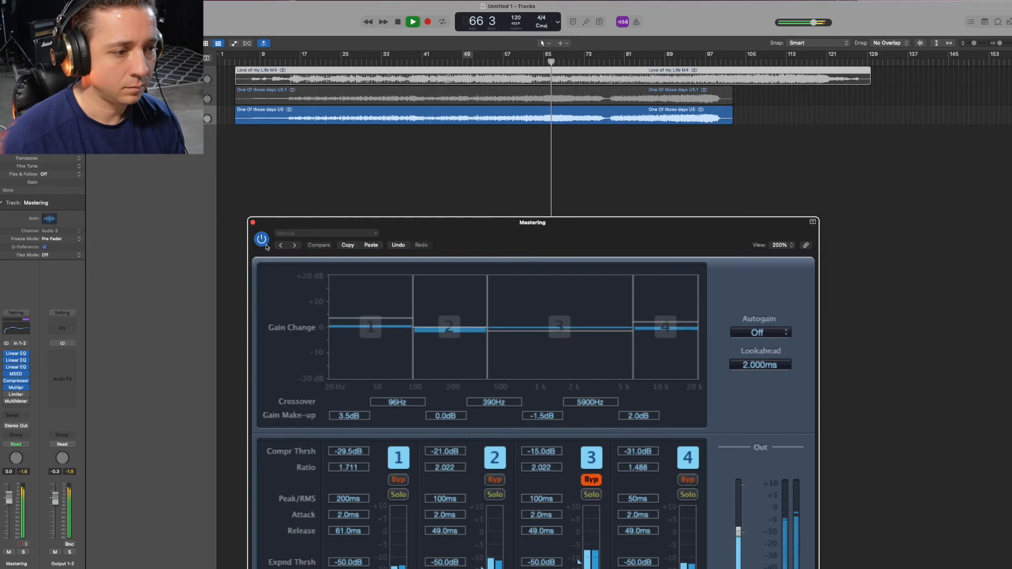
left_click(261, 239)
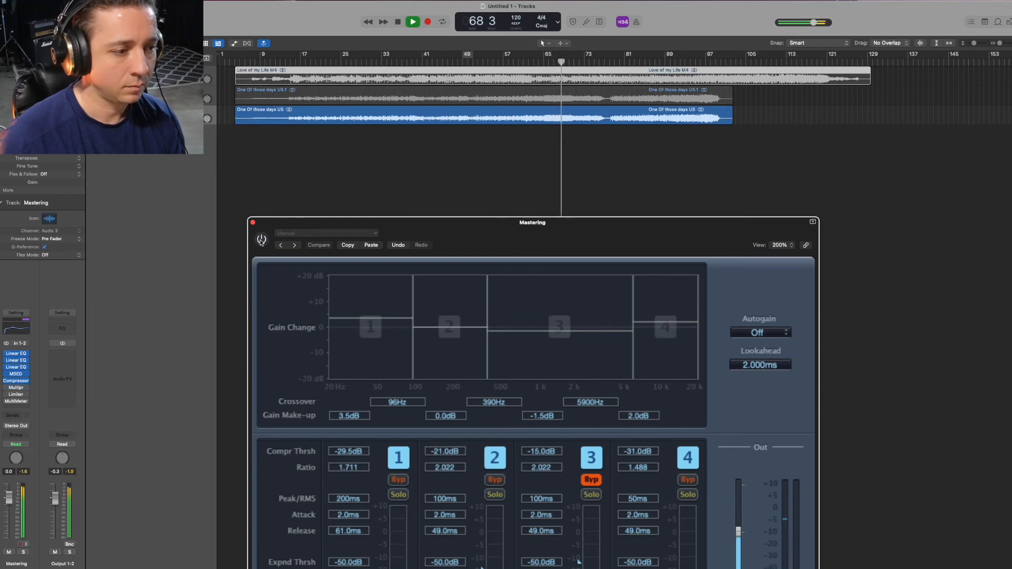
left_click(260, 239)
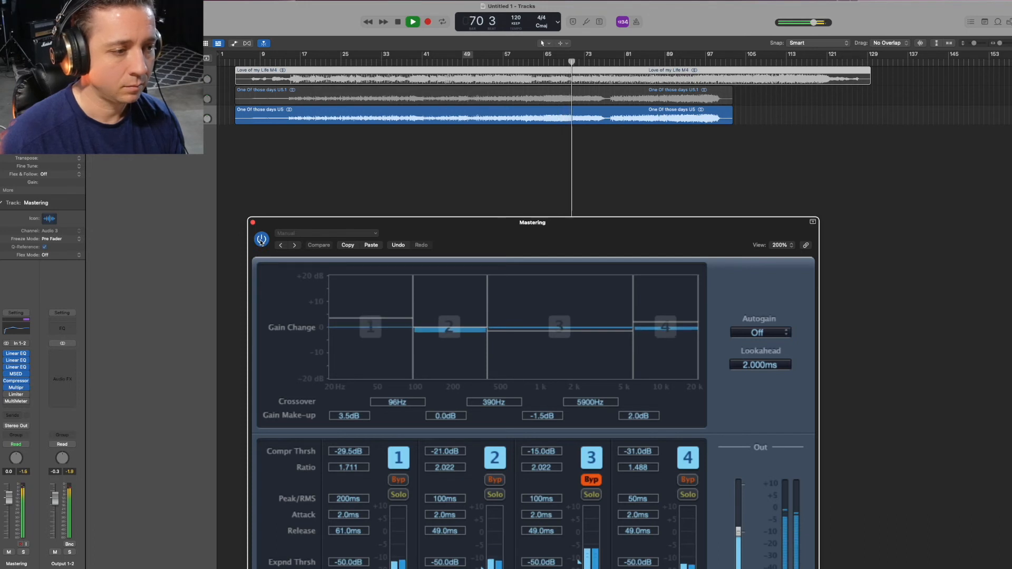
left_click(261, 240)
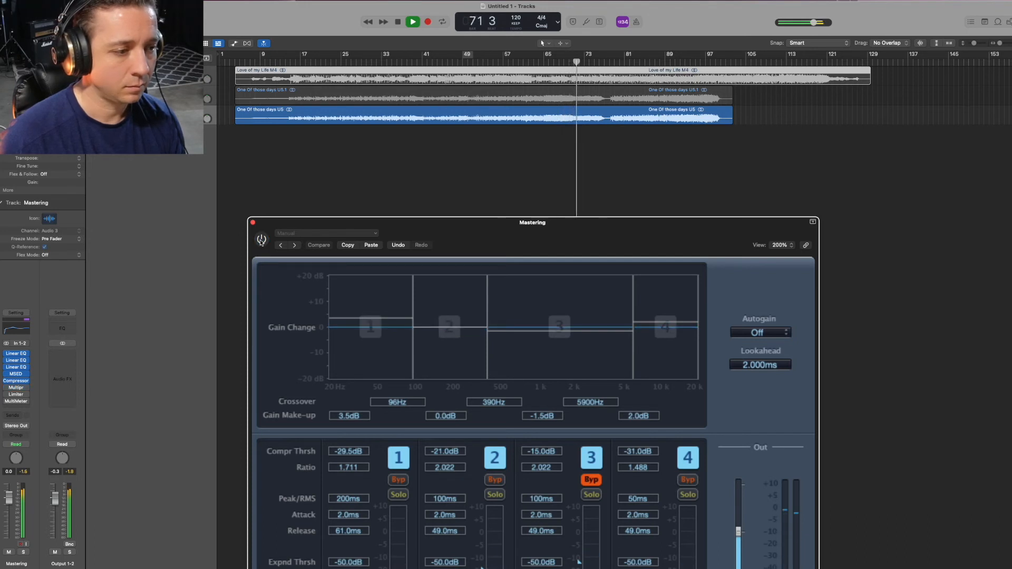
left_click(260, 240)
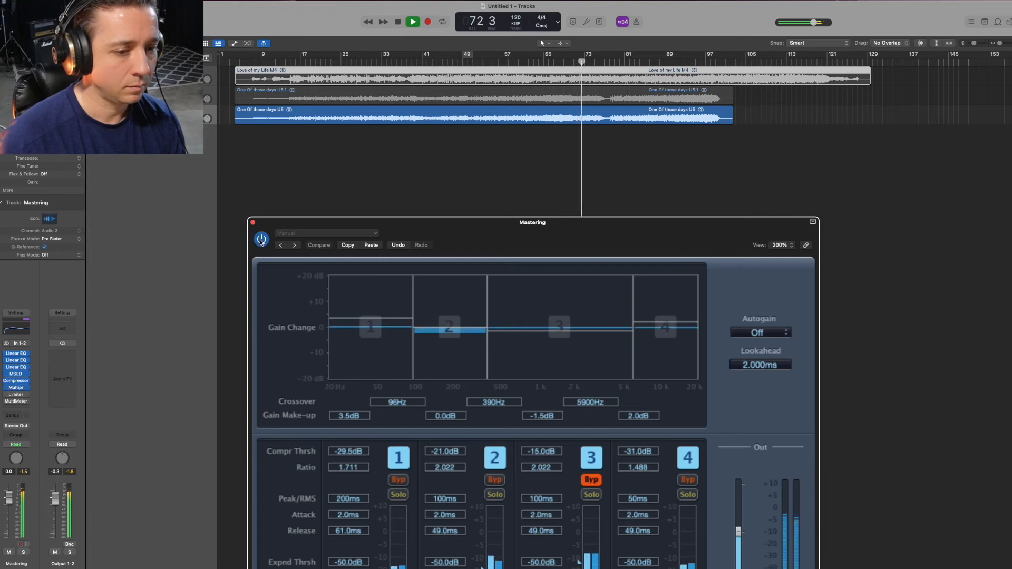
key("space")
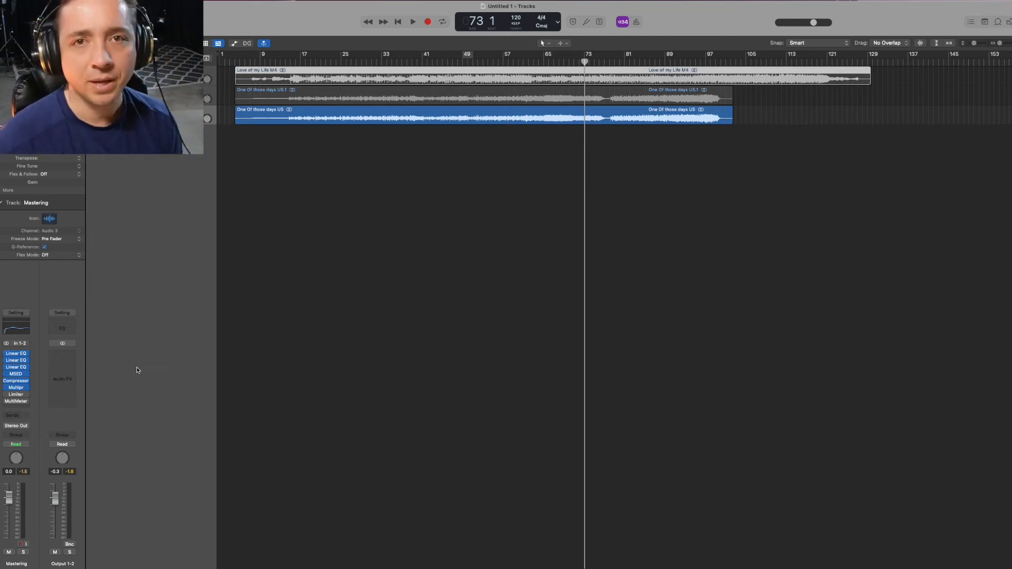
- Turn on the Limiter in the Mastering chain, enlarge its window to 124%, and place it below the tracks
mouse_move(6, 398)
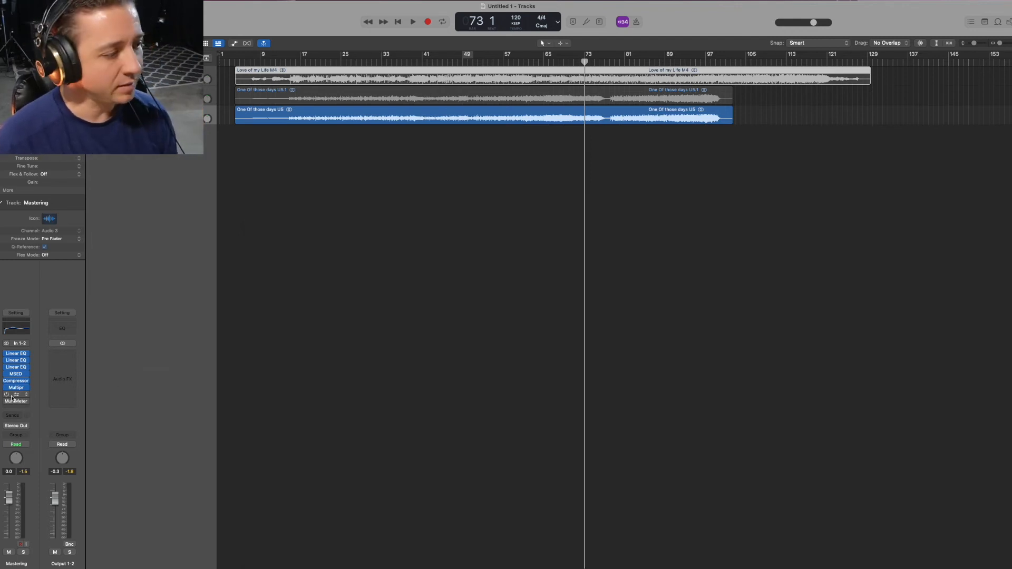
left_click(16, 395)
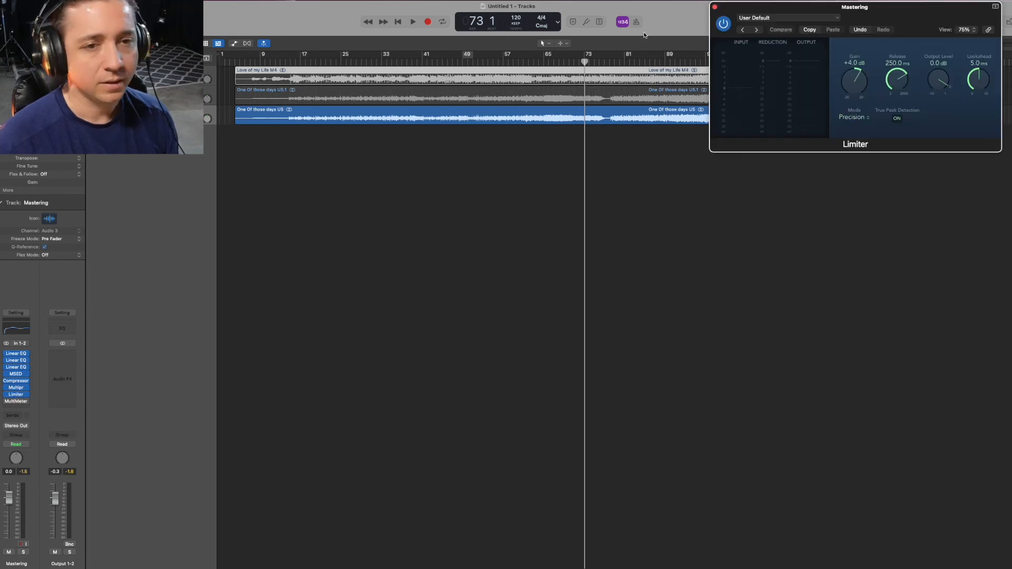
left_click_drag(802, 8, 560, 14)
left_click_drag(758, 158, 938, 297)
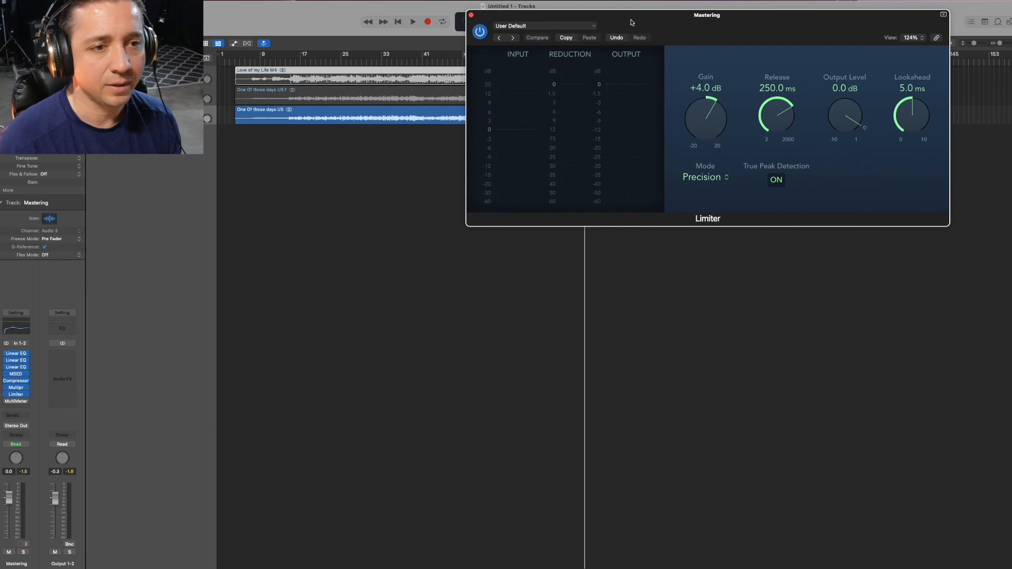
left_click_drag(631, 20, 494, 170)
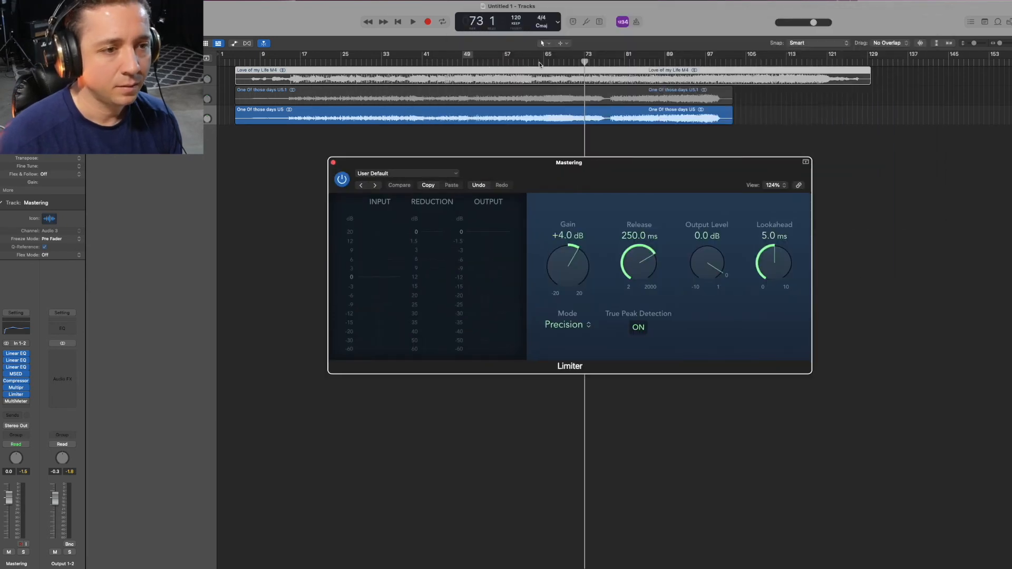
- Play the song in stretches from around bar 63 to check the Limiter's input, reduction and output meters, and stop playback
left_click(538, 62)
key("space")
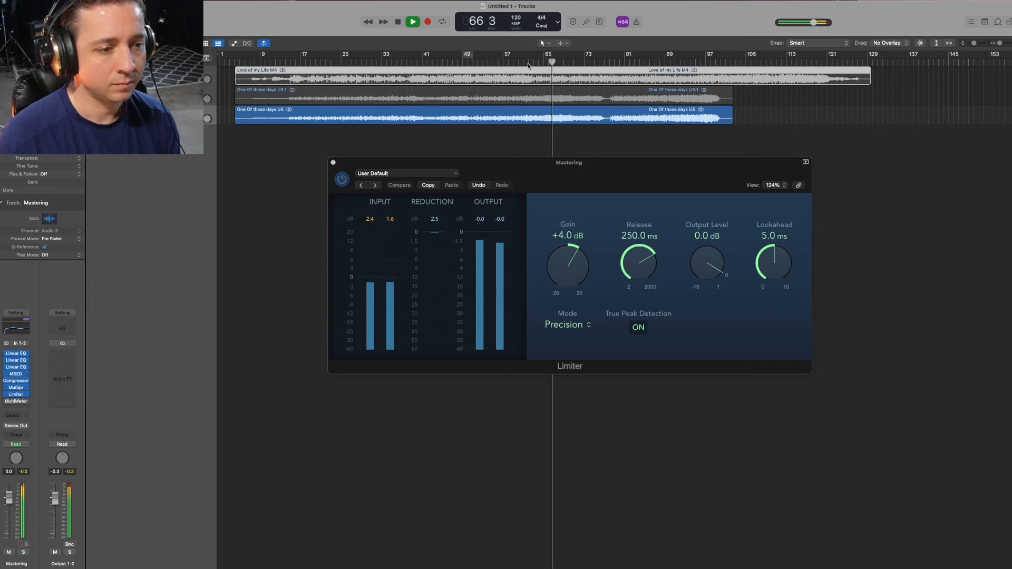
key("space")
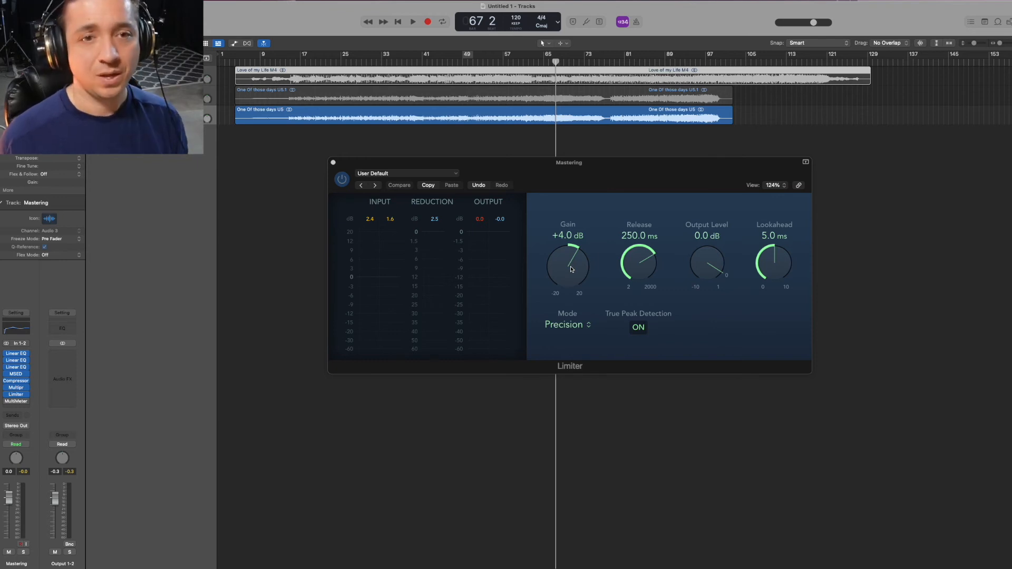
key("space")
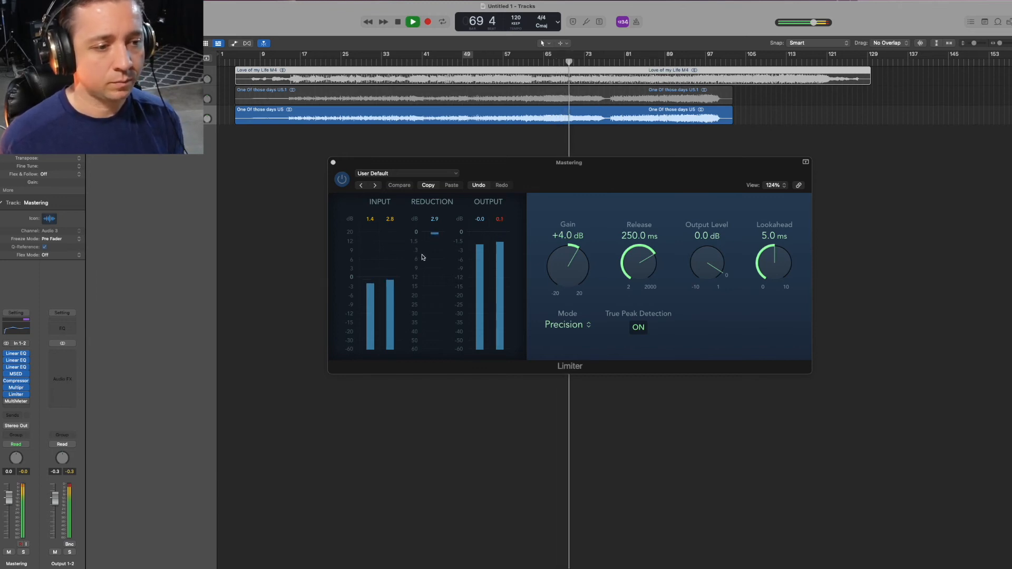
key("space")
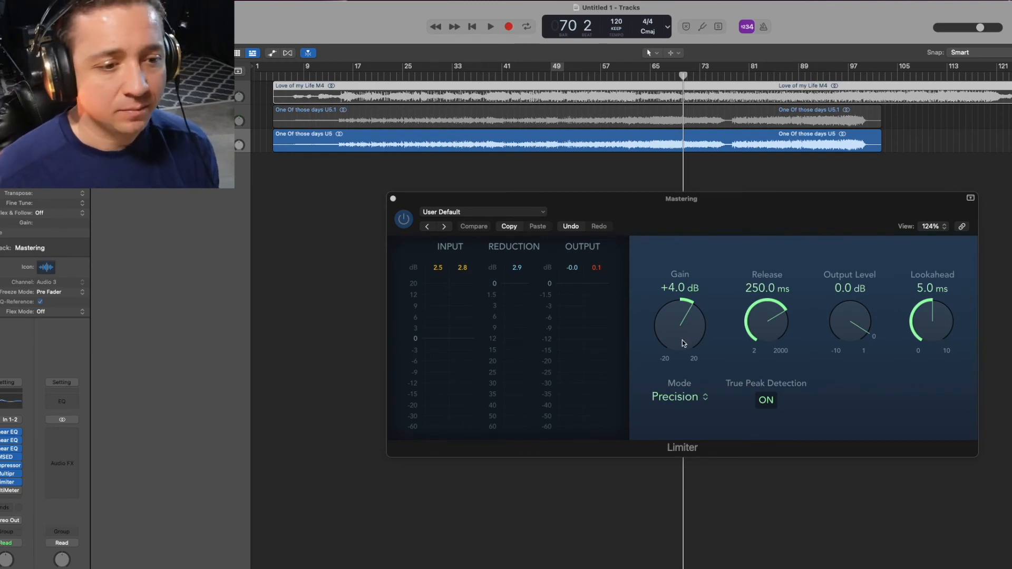
- During playback, lower the Limiter gain to +2.2 dB and raise it through +2.7 dB to +3.0 dB
key("space")
left_click_drag(682, 329, 682, 334)
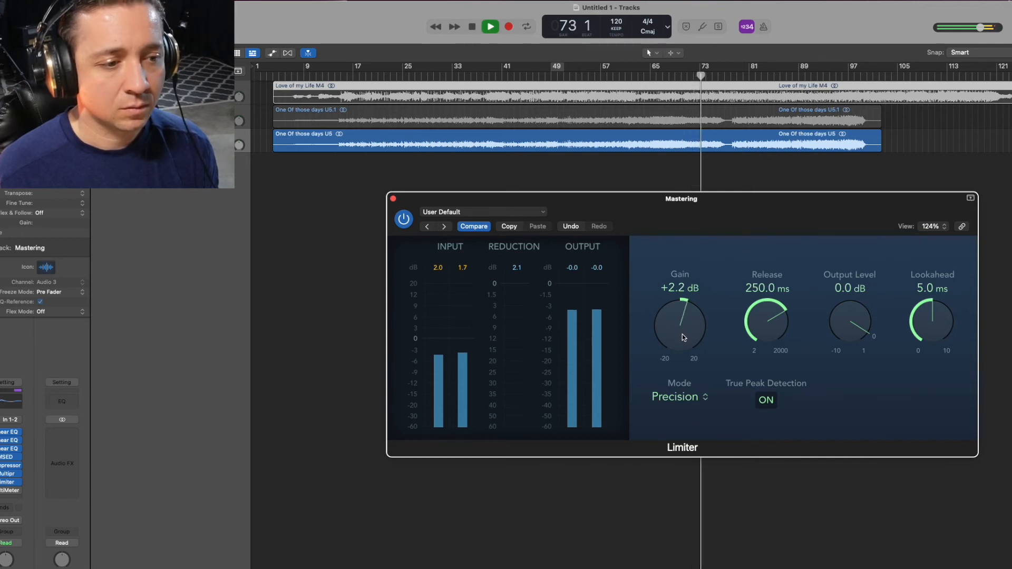
left_click(658, 75)
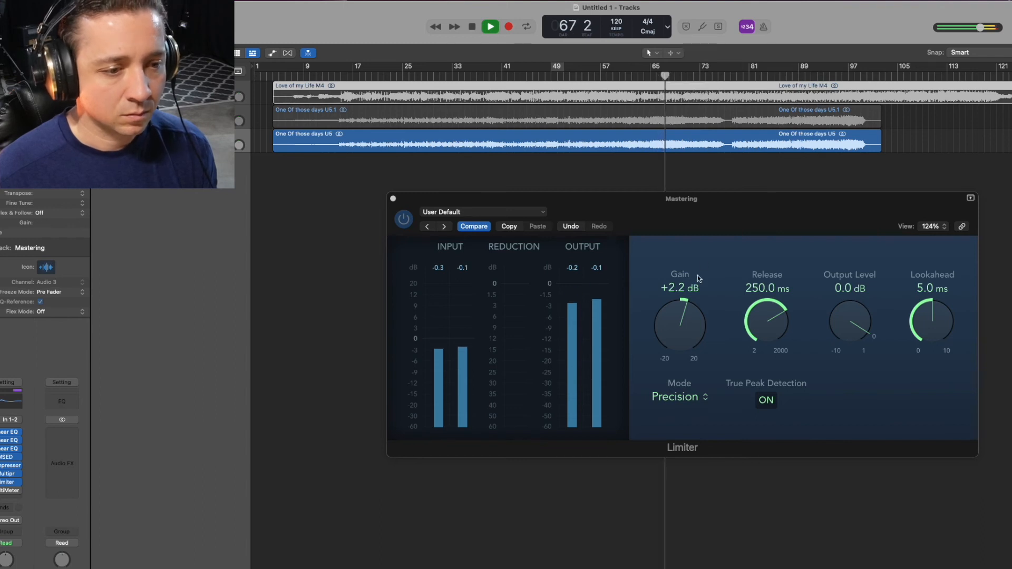
left_click_drag(681, 325, 681, 324)
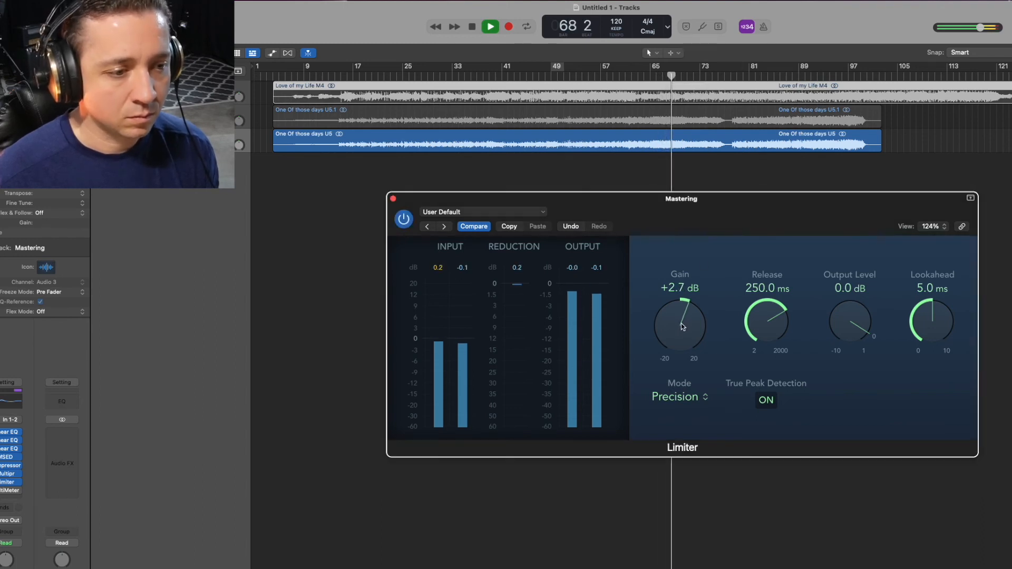
left_click_drag(681, 324, 681, 322)
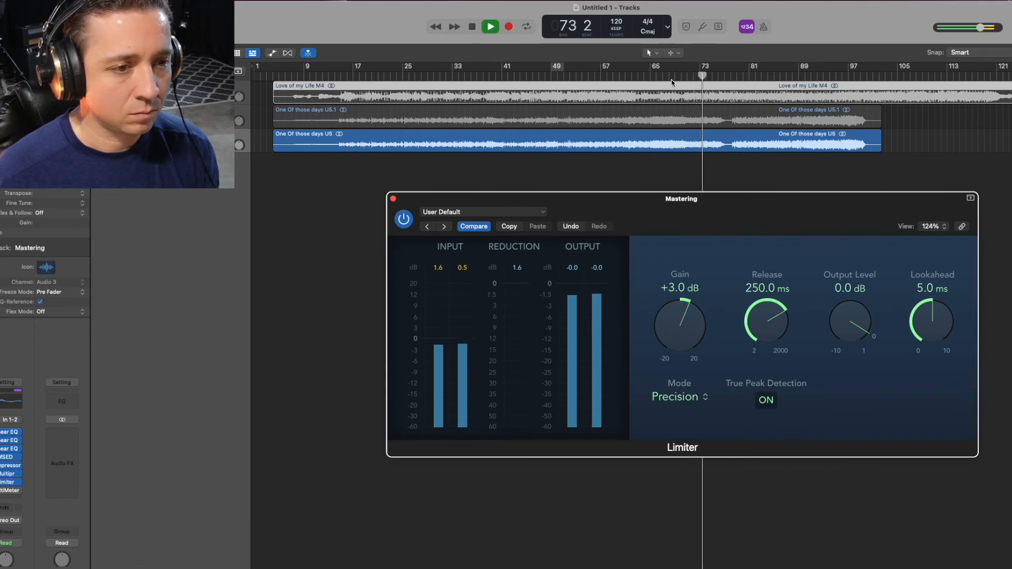
- Check the Limiter's reduction at the new gain by playing from around bars 66 and 92, and stop the song
left_click(662, 74)
left_click(822, 75)
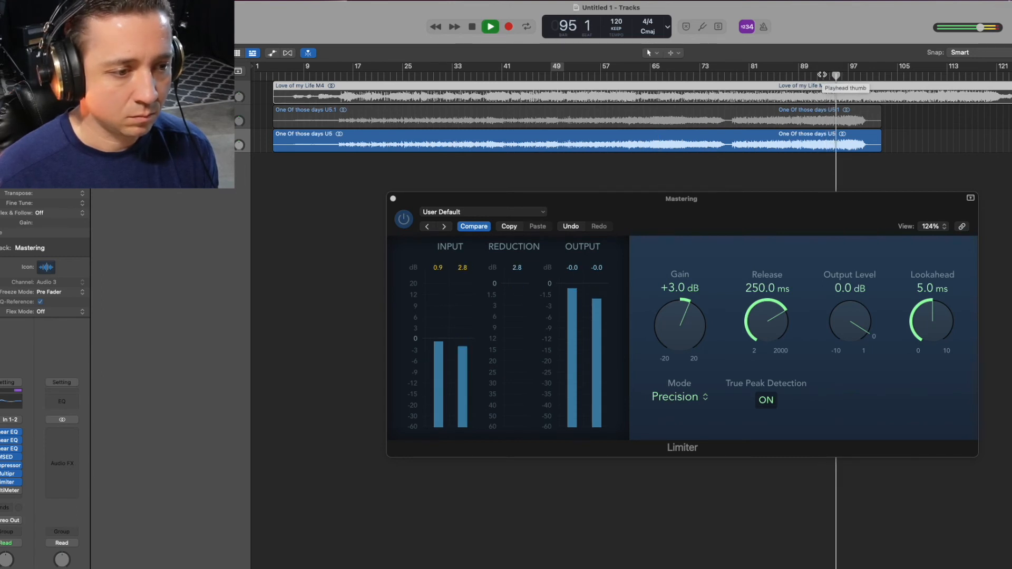
key("space")
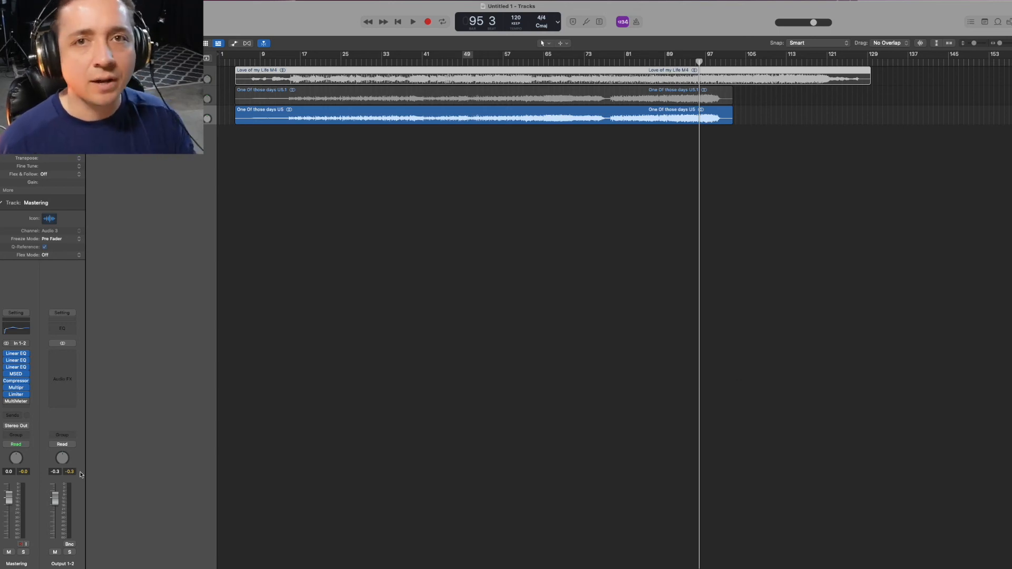
- Turn on the MultiMeter in the Mastering chain, enlarge its window to 152%, and place it below the tracks
left_click(16, 402)
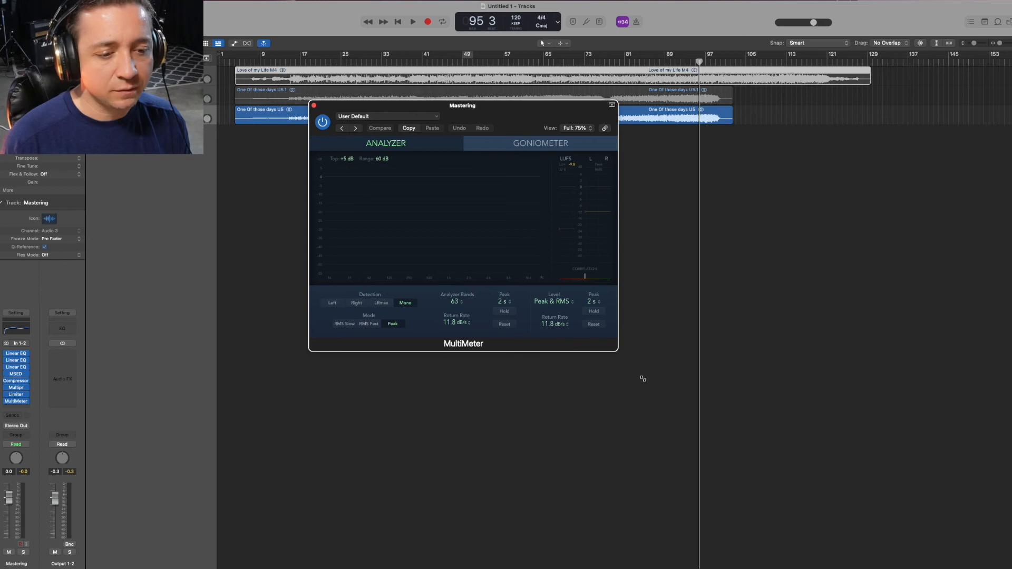
left_click_drag(643, 378, 938, 567)
left_click_drag(563, 115, 433, 152)
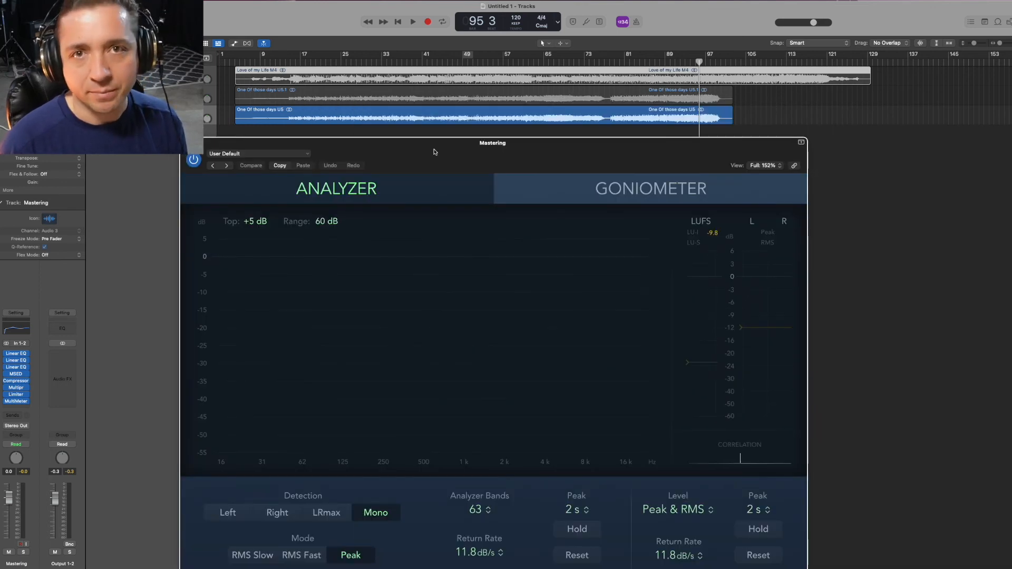
- Play the song in stretches from bar 66 to examine MultiMeter's frequency spectrum and loudness meters, and stop playback
left_click(548, 62)
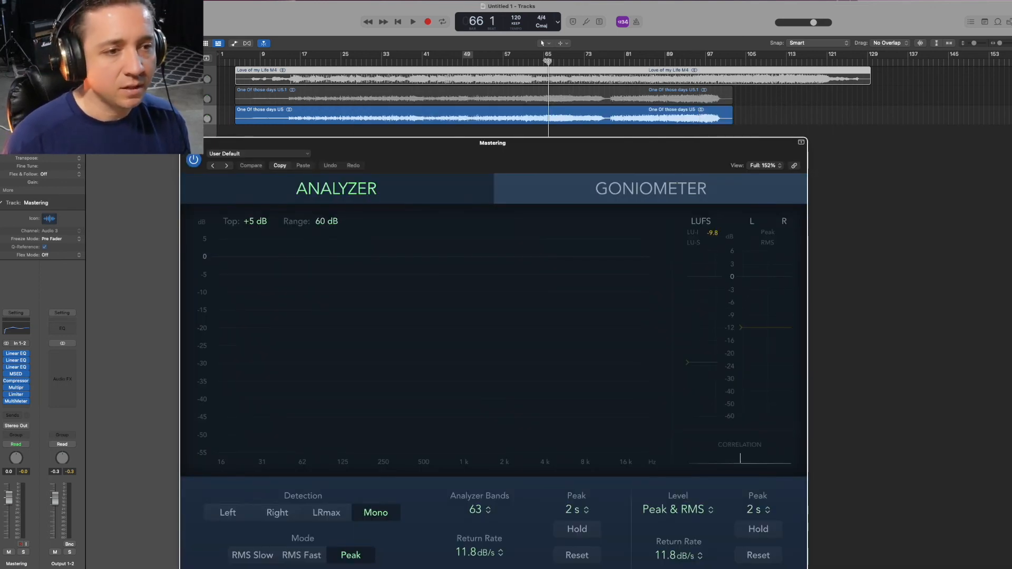
key("space")
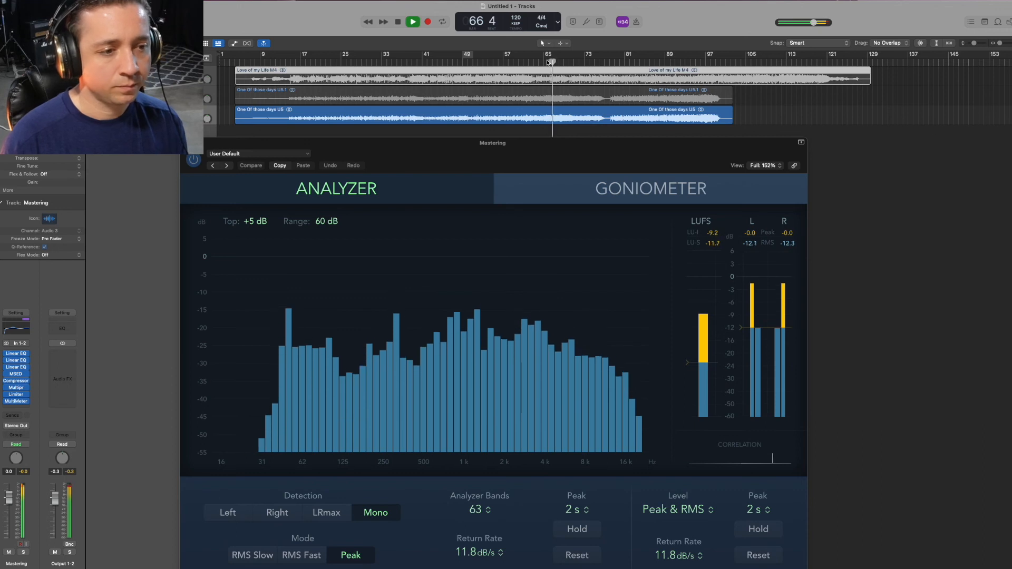
key("space")
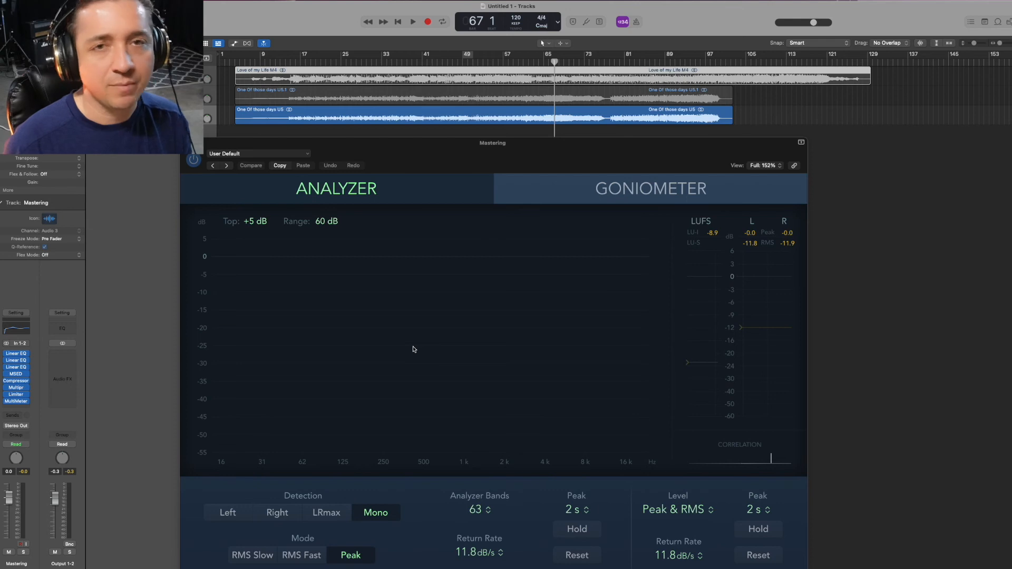
key("space")
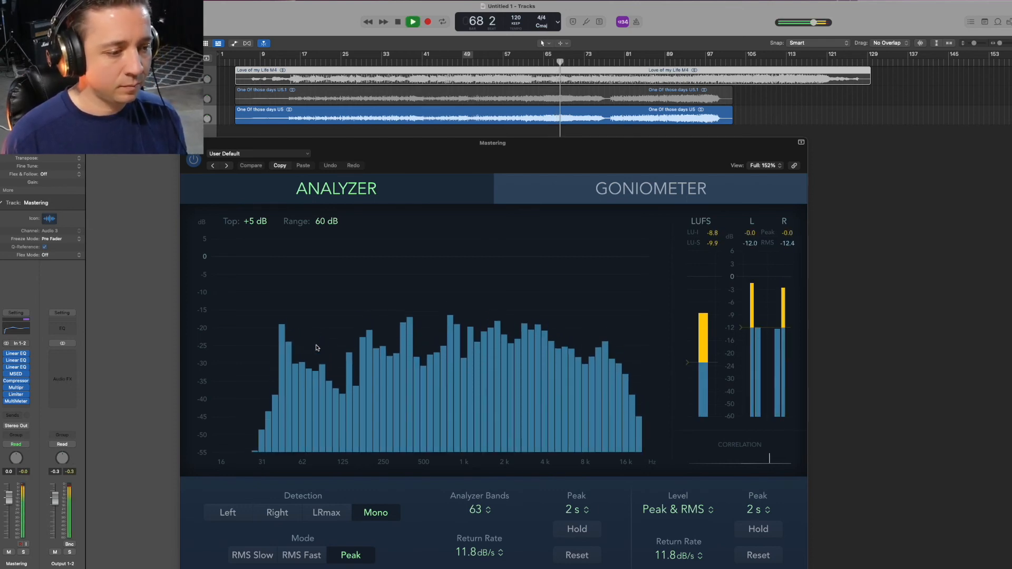
key("space")
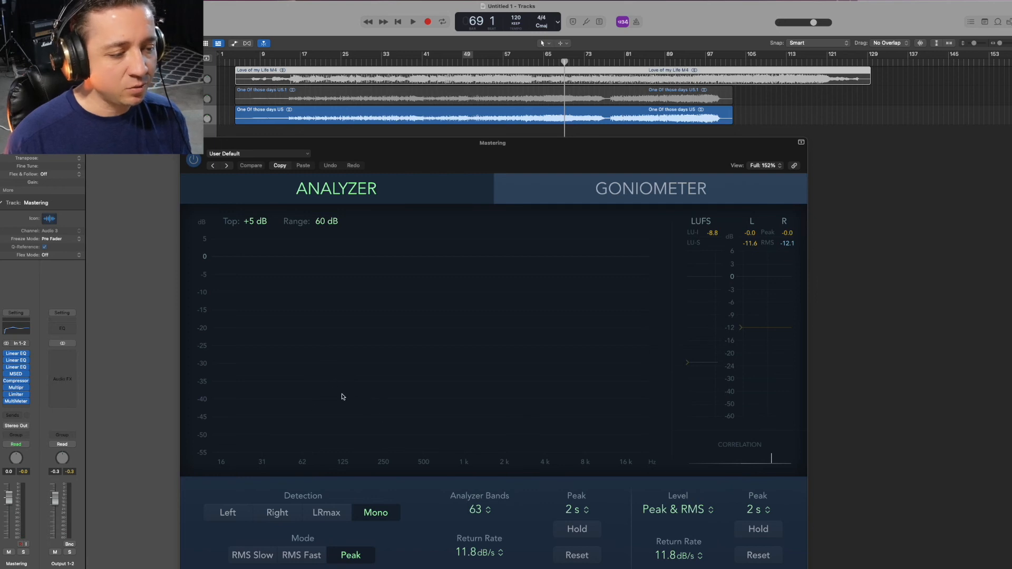
key("space")
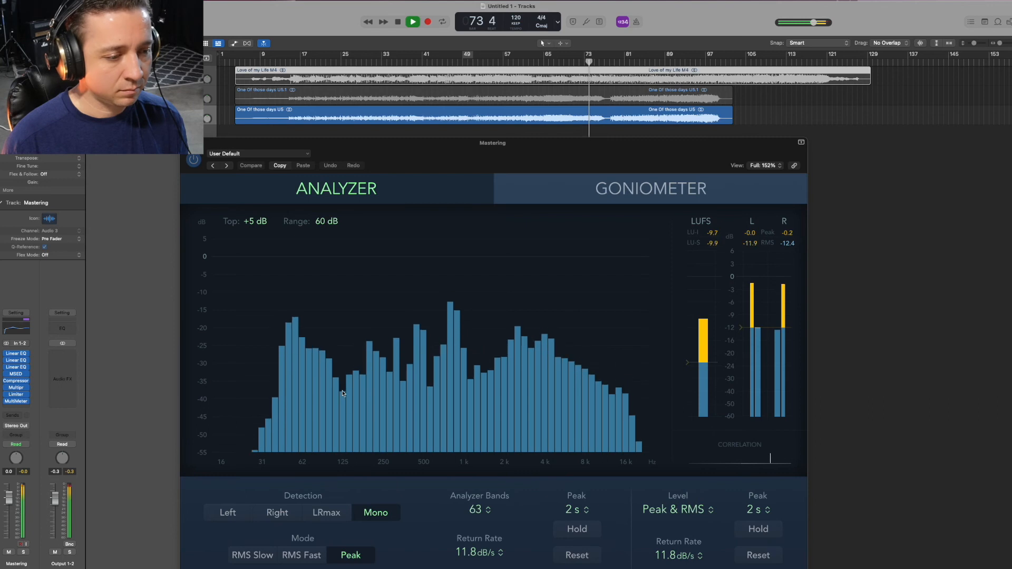
key("space")
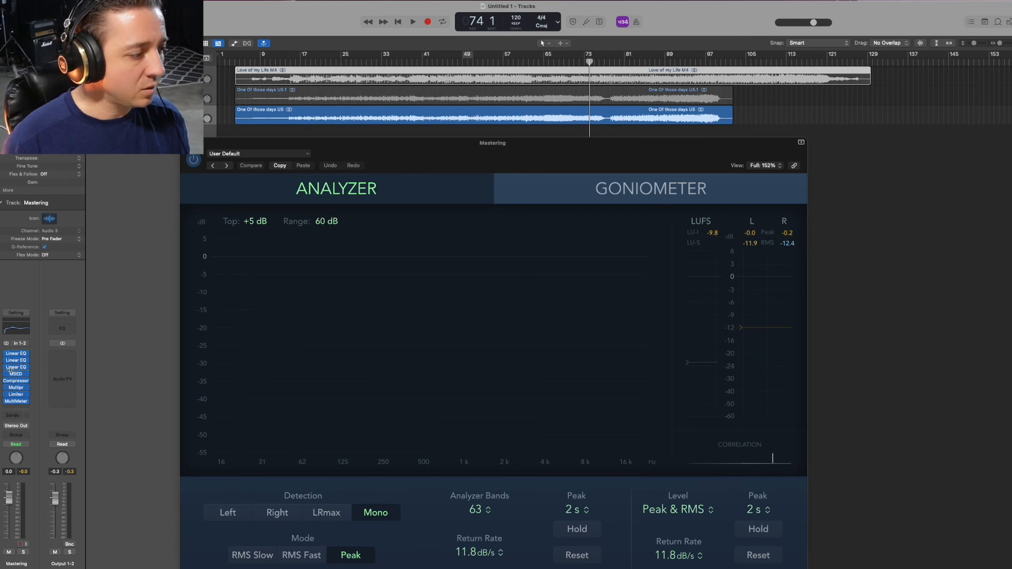
- Open the first Linear Phase EQ, shift its low-mid bell to 164 Hz at +5.6 dB, and play the song with MultiMeter alongside
left_click(16, 355)
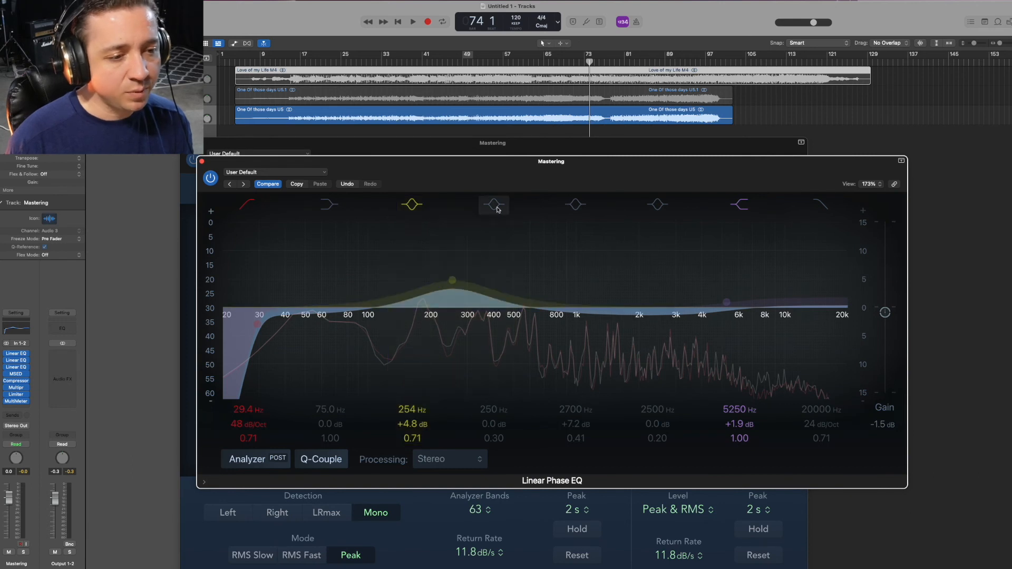
left_click_drag(453, 280, 414, 280)
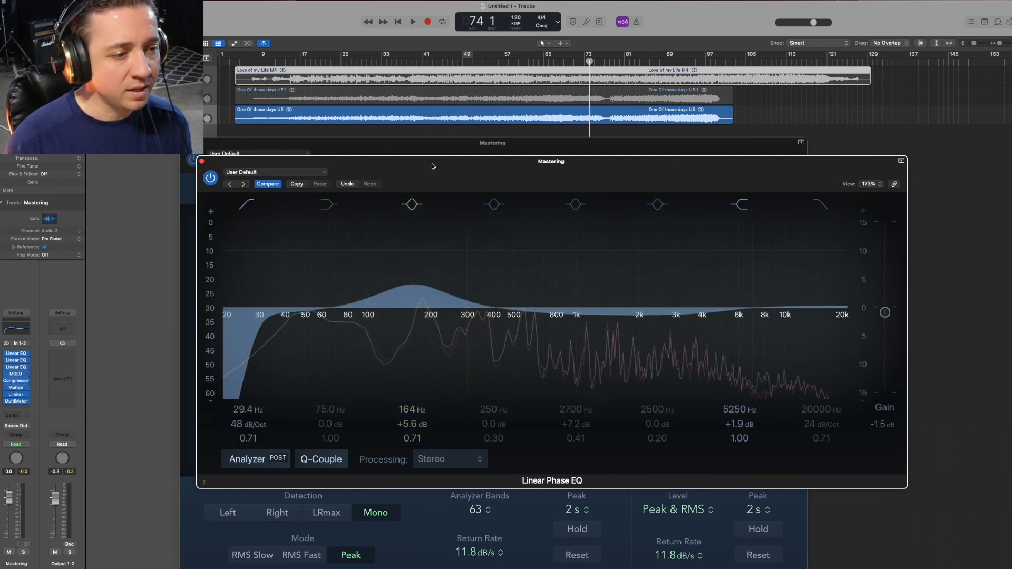
key("space")
left_click_drag(432, 167, 733, 210)
left_click_drag(463, 145, 428, 105)
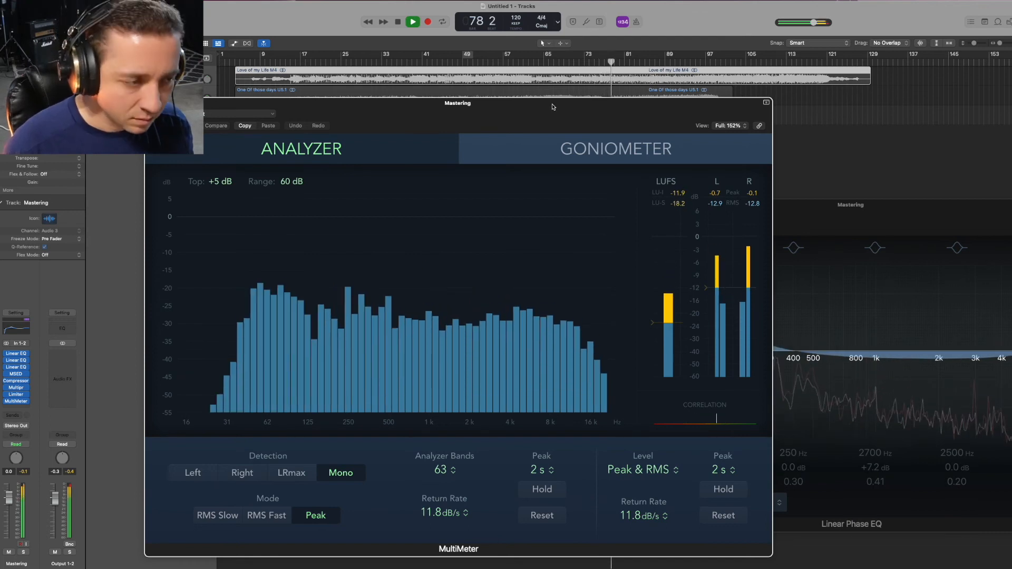
left_click_drag(553, 106, 444, 110)
key("space")
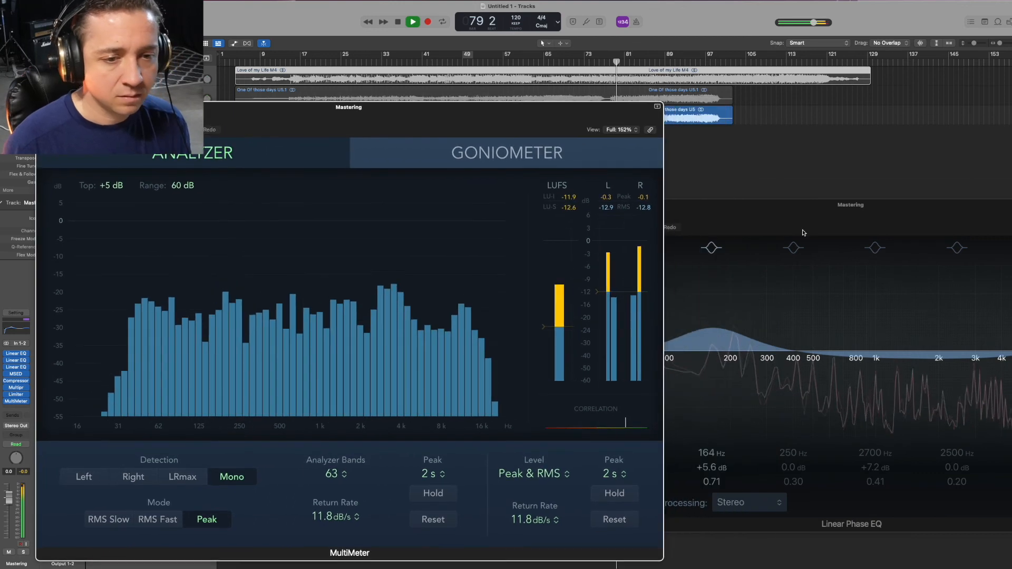
- Set the low-mid bell to 278 Hz and +4.0 dB, and enable the fourth band at 109 Hz, +5.7 dB with Q 2.20
left_click_drag(771, 211, 633, 102)
left_click_drag(574, 209, 624, 221)
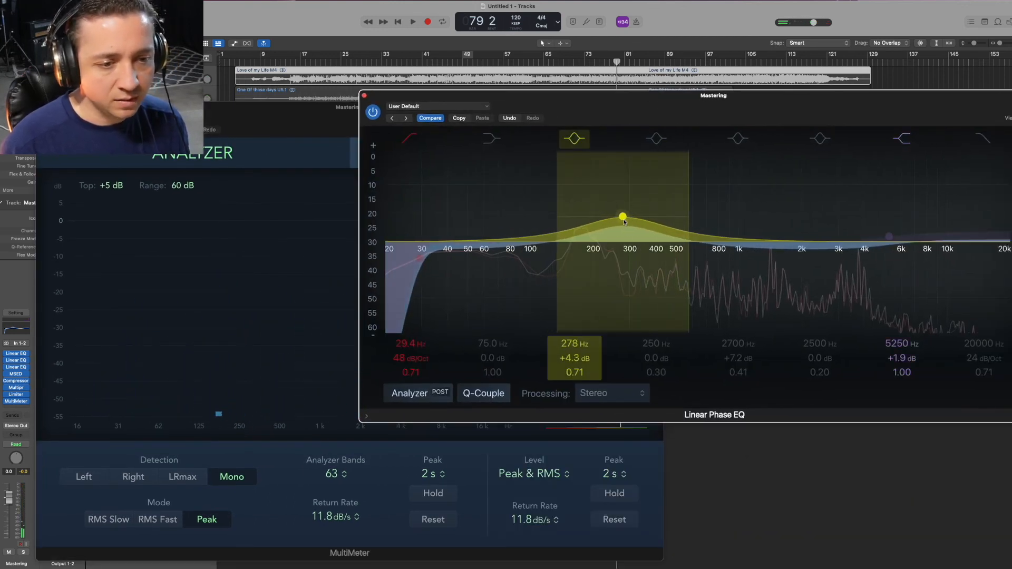
left_click(661, 140)
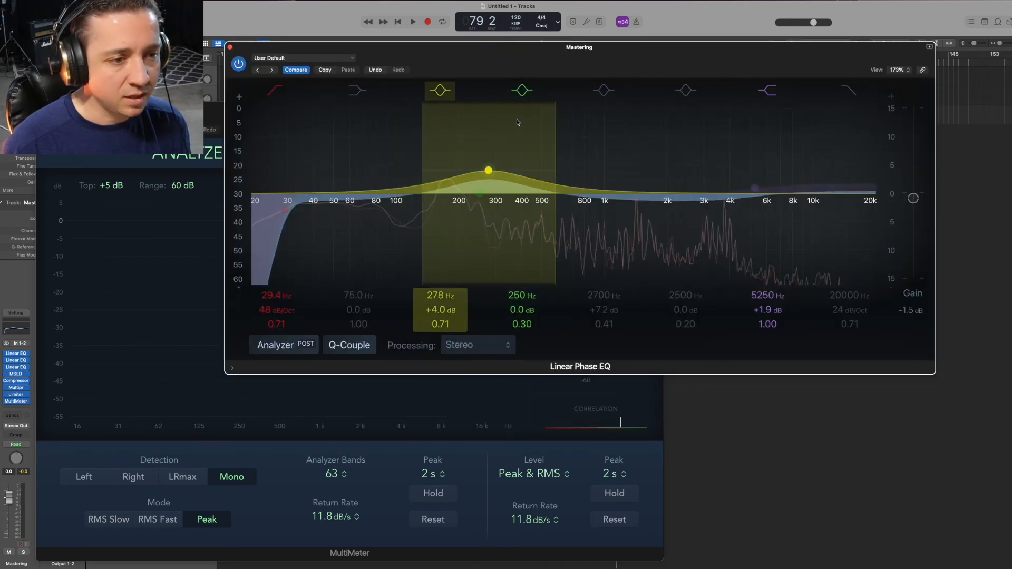
left_click_drag(519, 301, 520, 317)
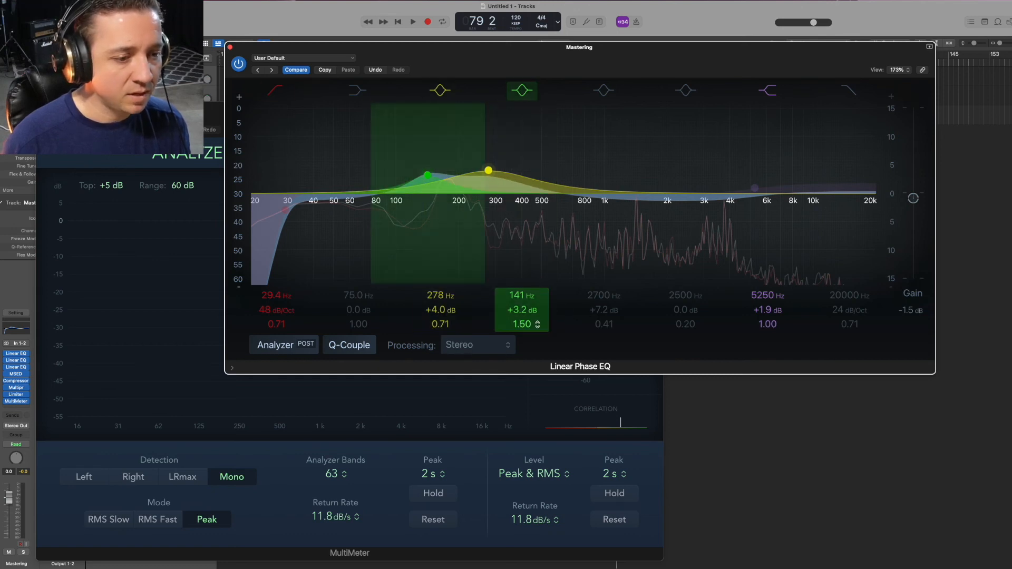
left_click_drag(522, 295, 521, 316)
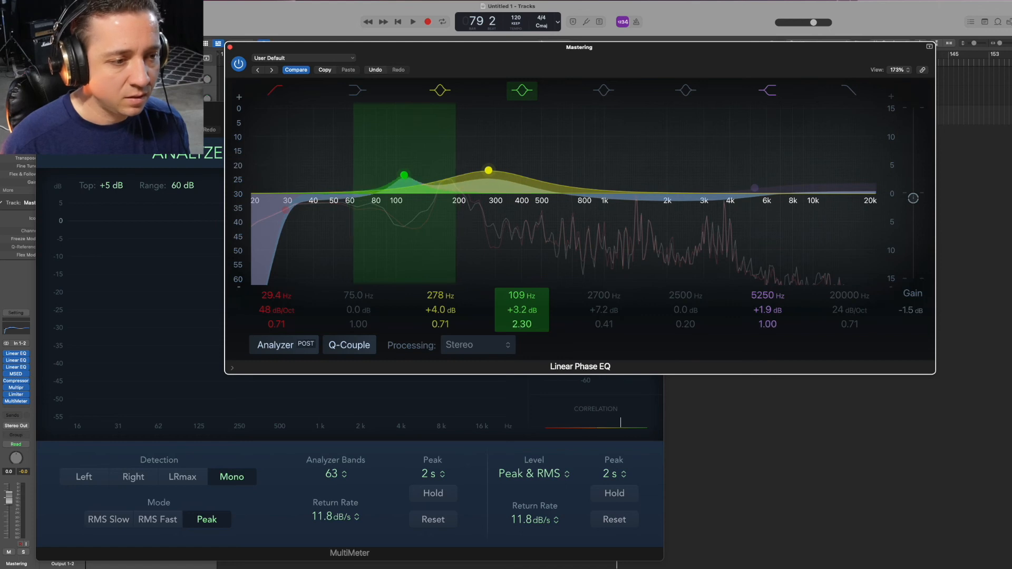
left_click_drag(521, 312, 521, 300)
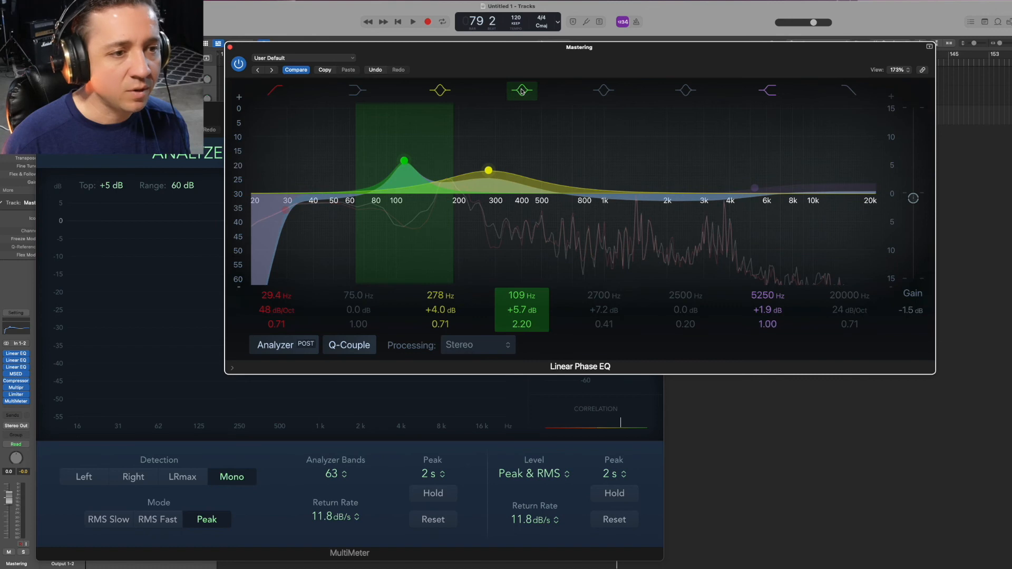
- Compare the song with the 109 Hz boost on and off during playback, leave the band on, and stop the song
key("space")
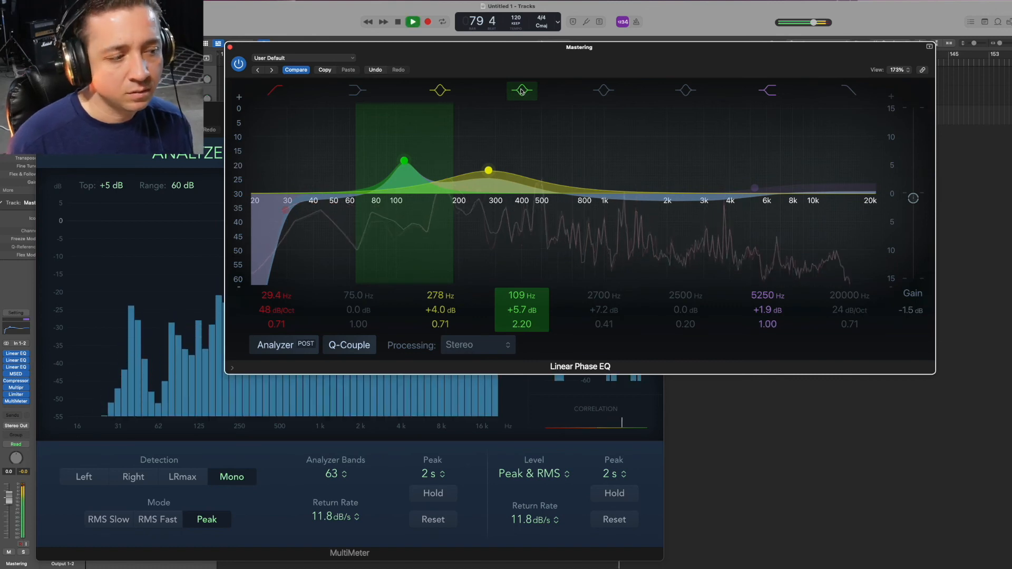
left_click_drag(476, 62, 622, 65)
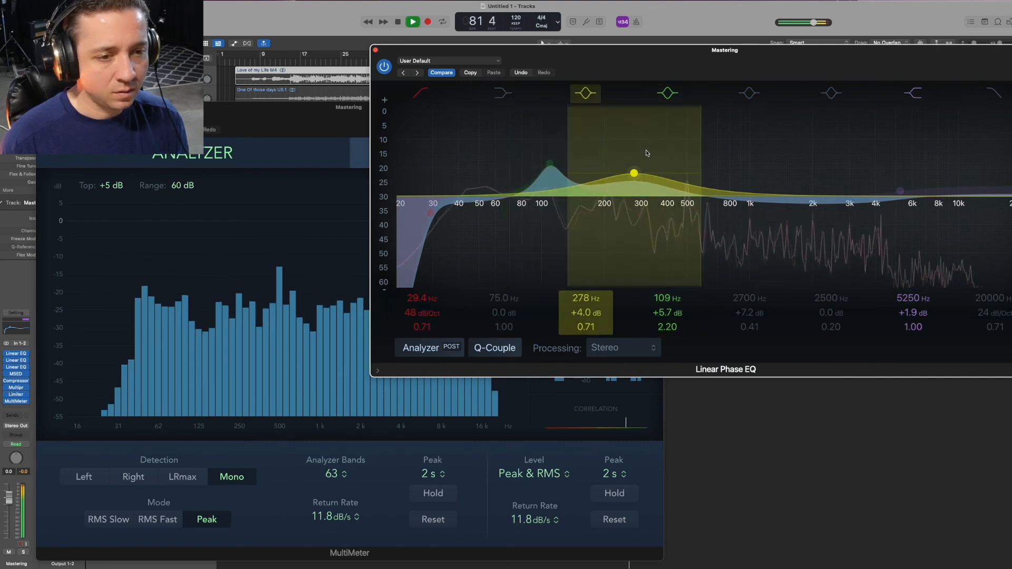
left_click(669, 94)
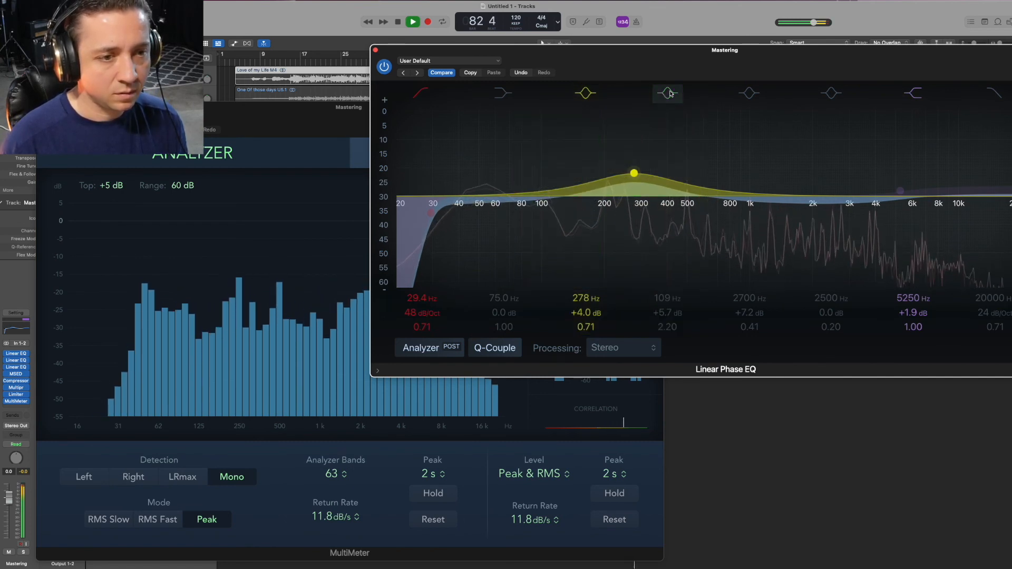
left_click(669, 93)
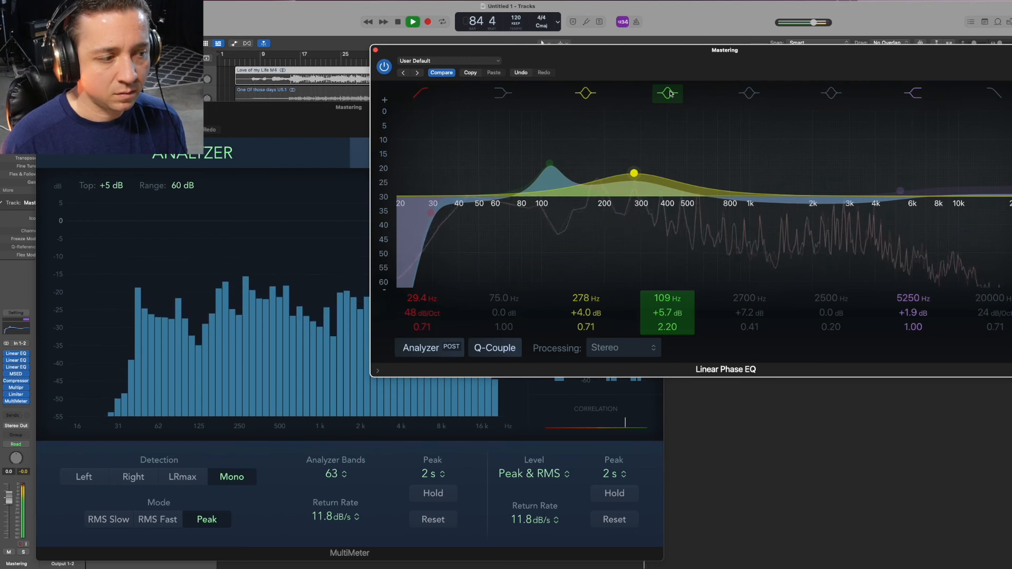
left_click(669, 93)
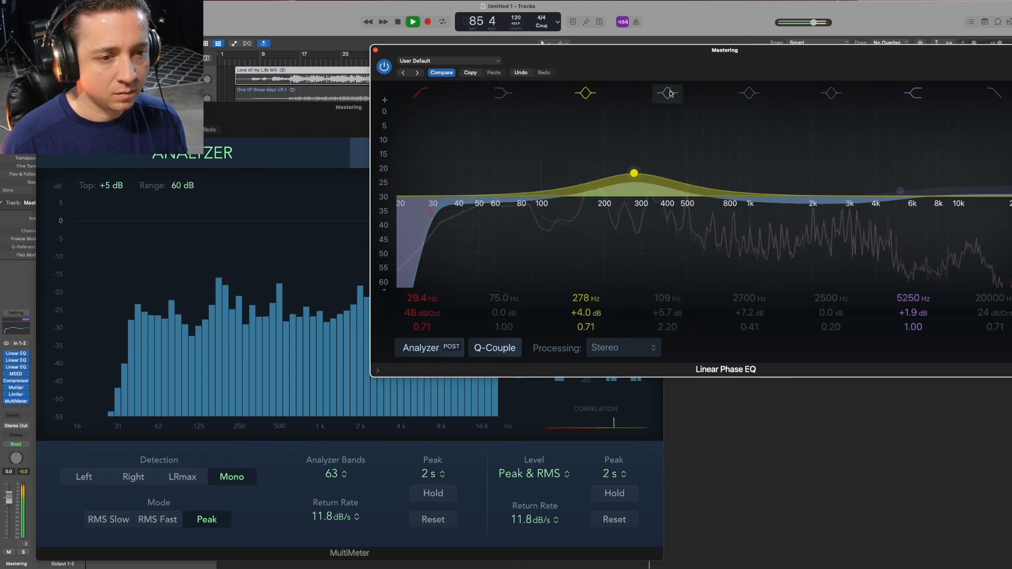
left_click(668, 94)
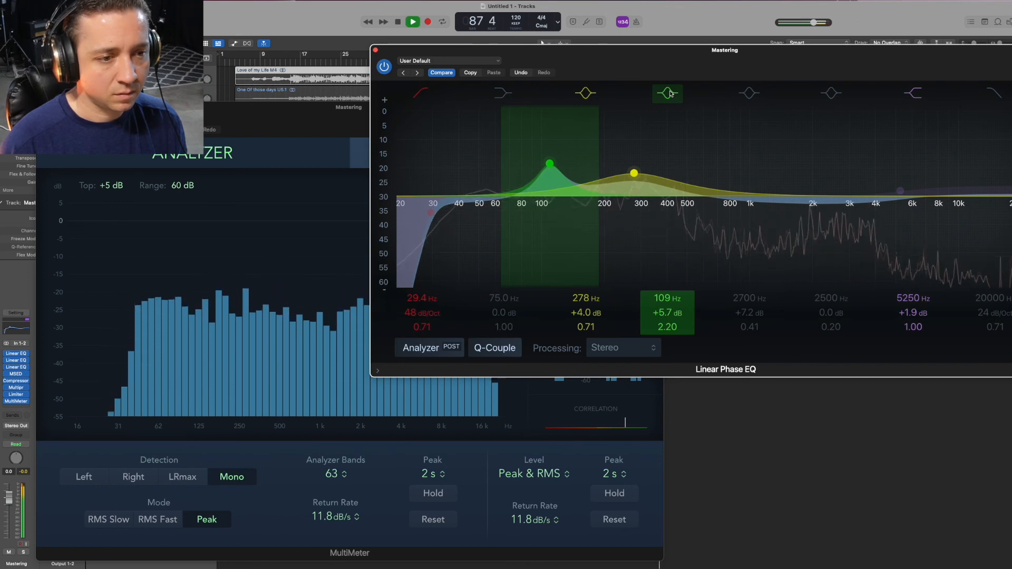
left_click(669, 94)
left_click(668, 96)
left_click(667, 99)
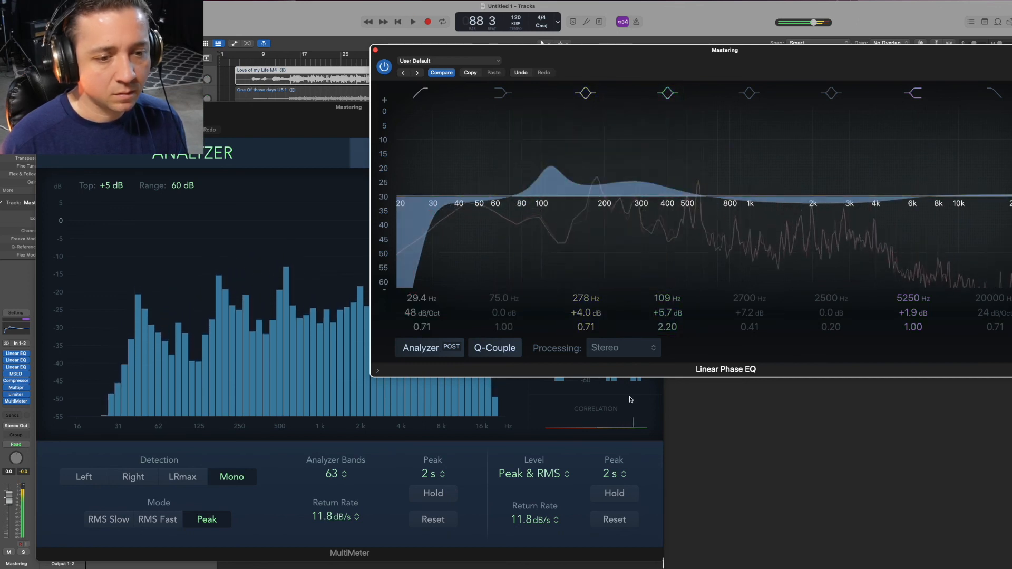
left_click(668, 99)
key("space")
- Set the 109 Hz band's gain to +3.1 dB and close the first Linear Phase EQ
left_click_drag(666, 313, 665, 331)
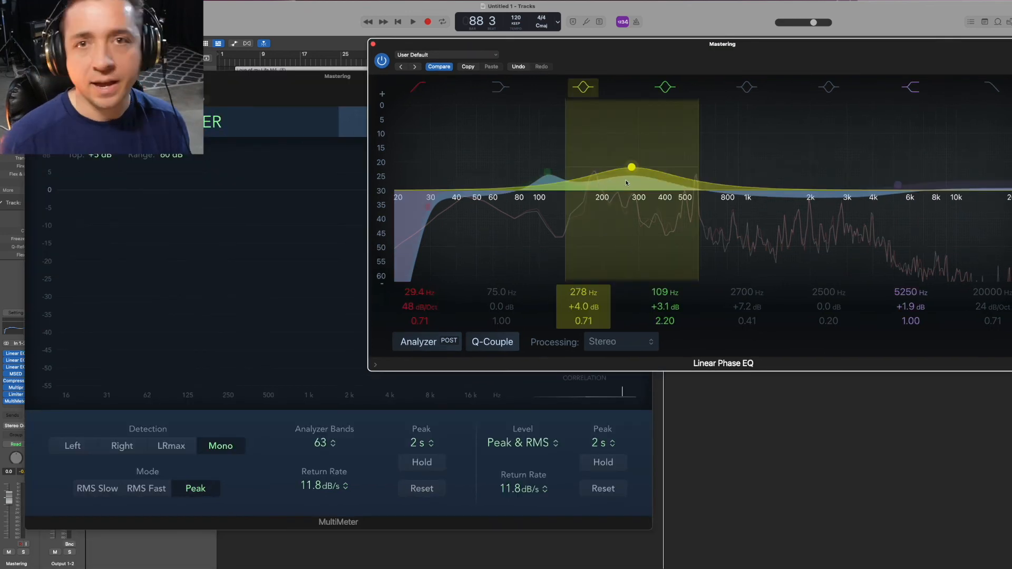
left_click_drag(304, 84, 340, 64)
left_click(849, 49)
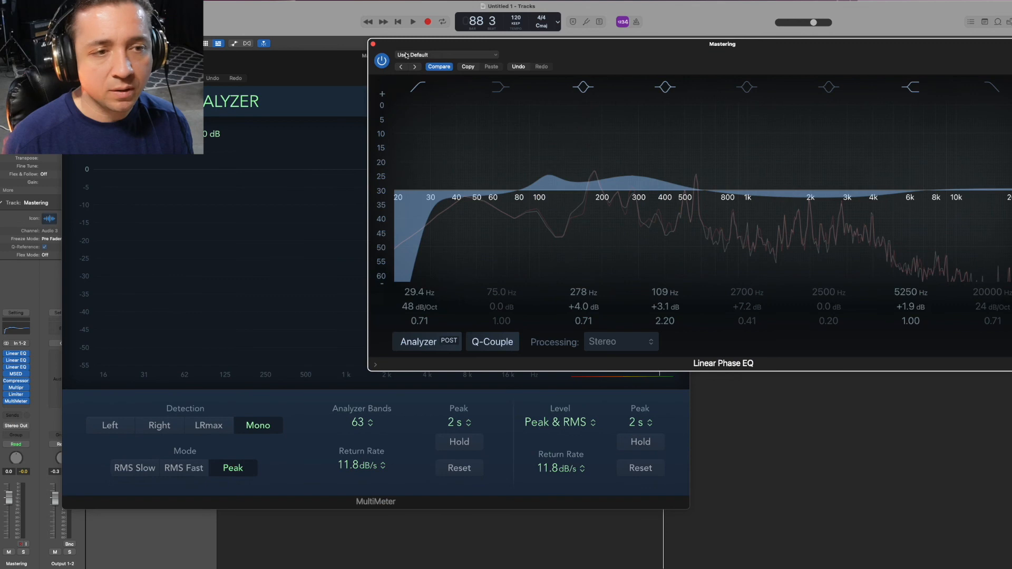
left_click(372, 44)
- Place MultiMeter below the tracks and play the song from bar 85 to check its LUFS readings
left_click_drag(403, 123, 468, 109)
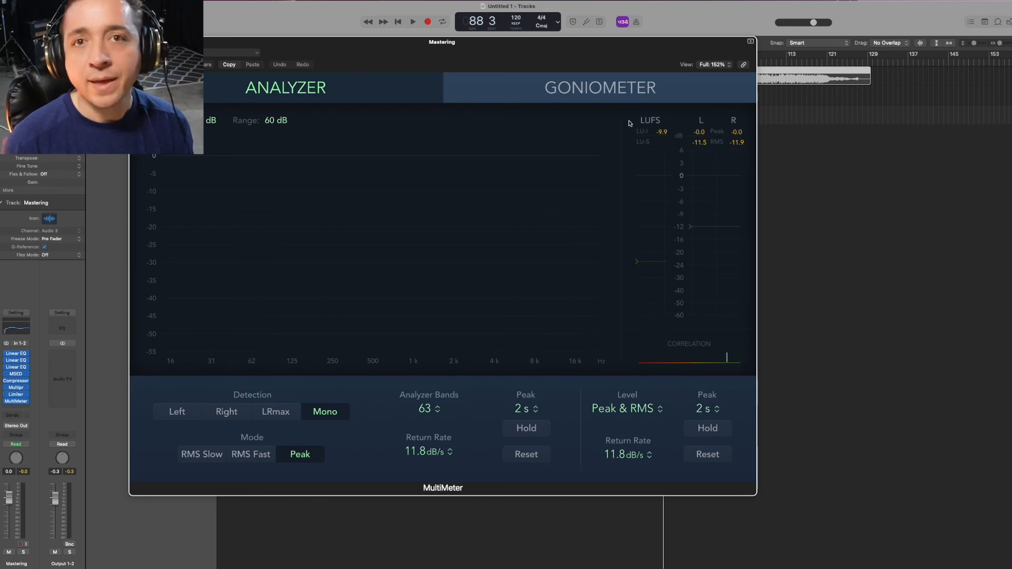
left_click_drag(629, 124, 615, 241)
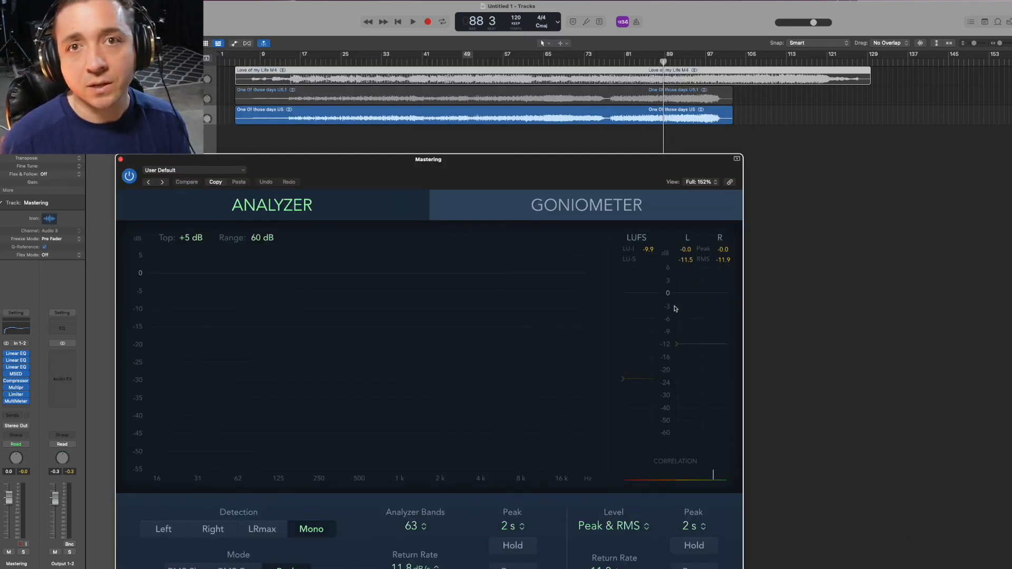
left_click(646, 62)
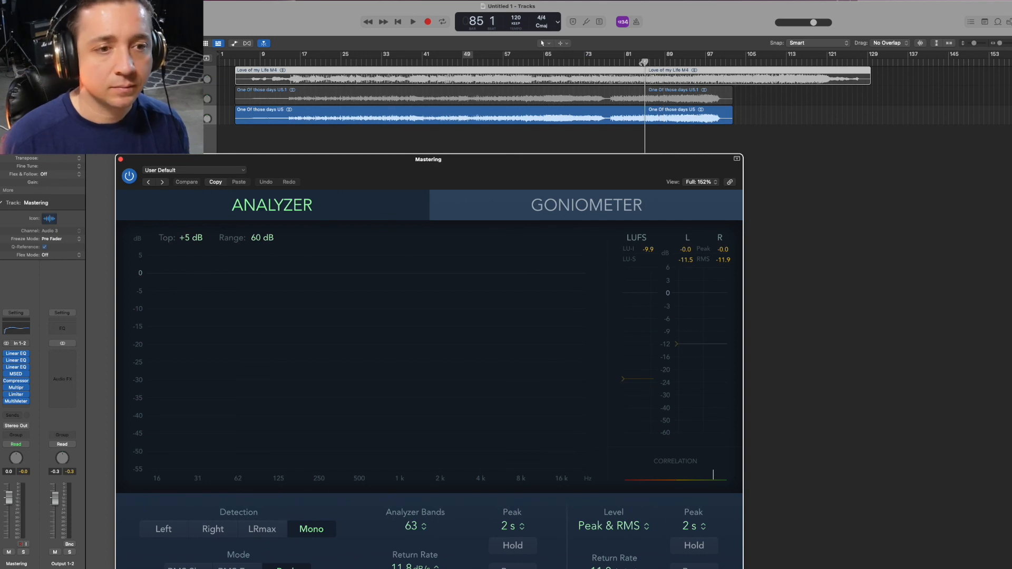
key("space")
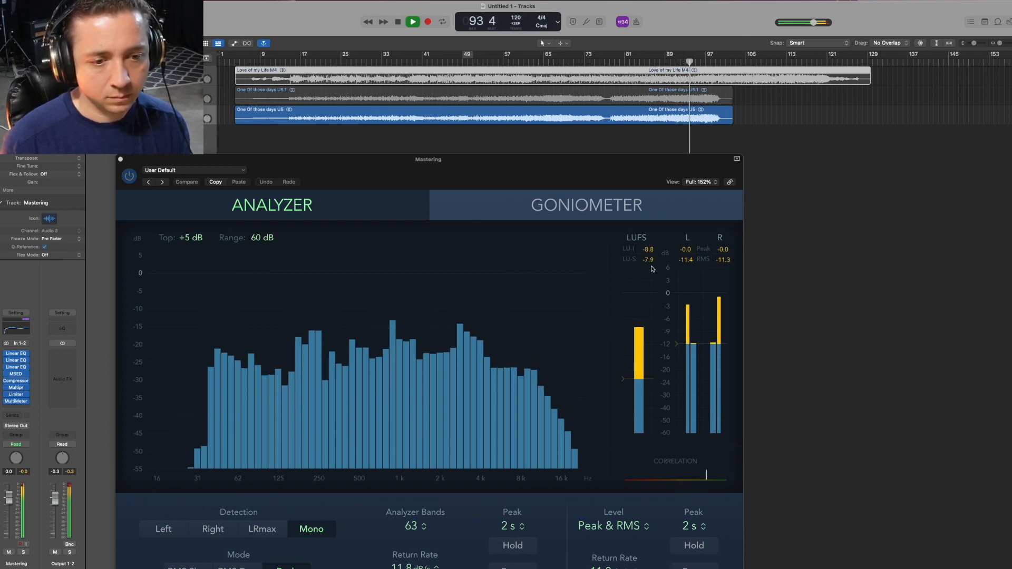
key("space")
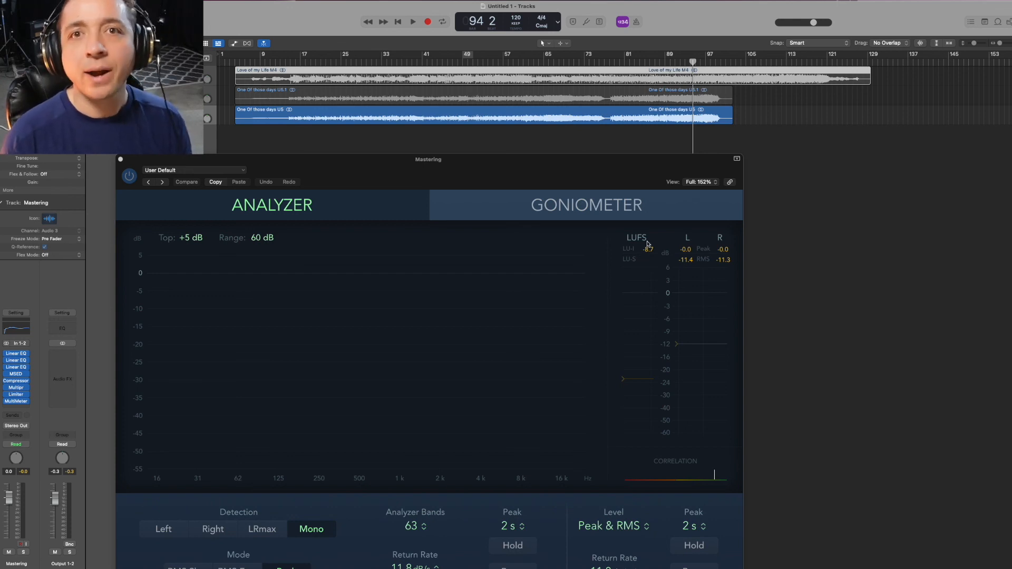
- Play the song from about bar 22 and again from about bar 61 to check MultiMeter's LUFS readings in each section
left_click(327, 62)
key("space")
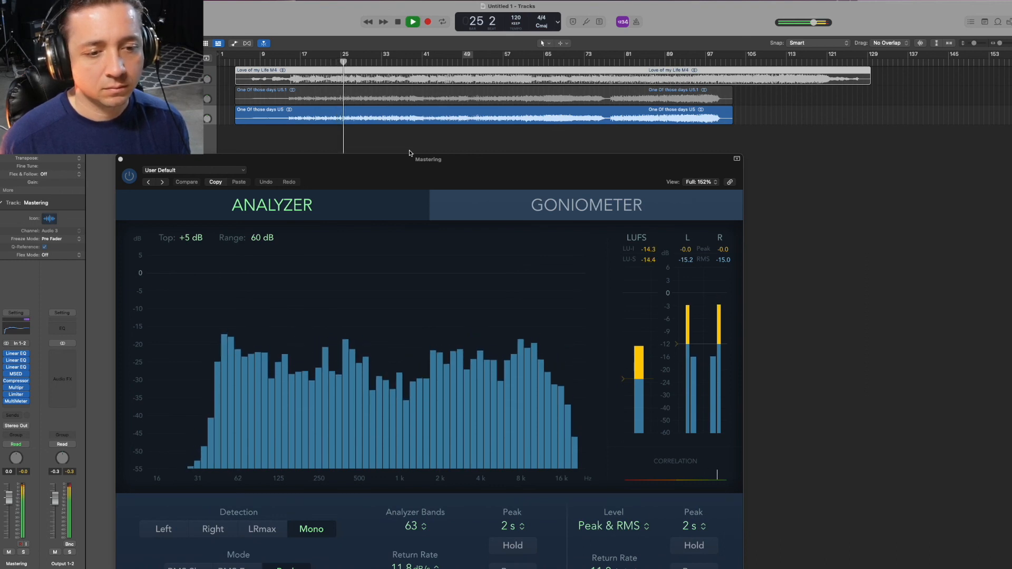
key("space")
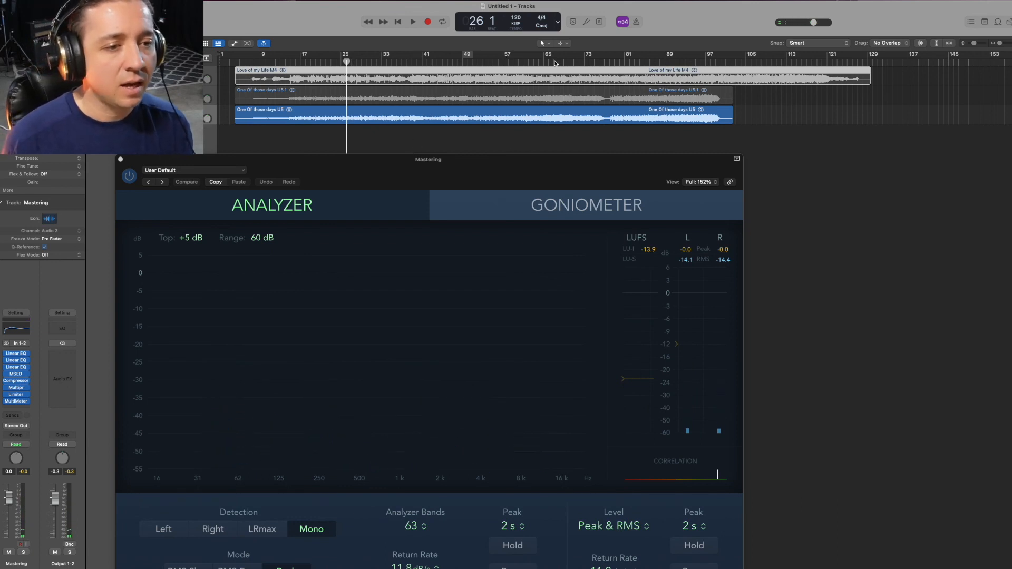
left_click(525, 63)
key("space")
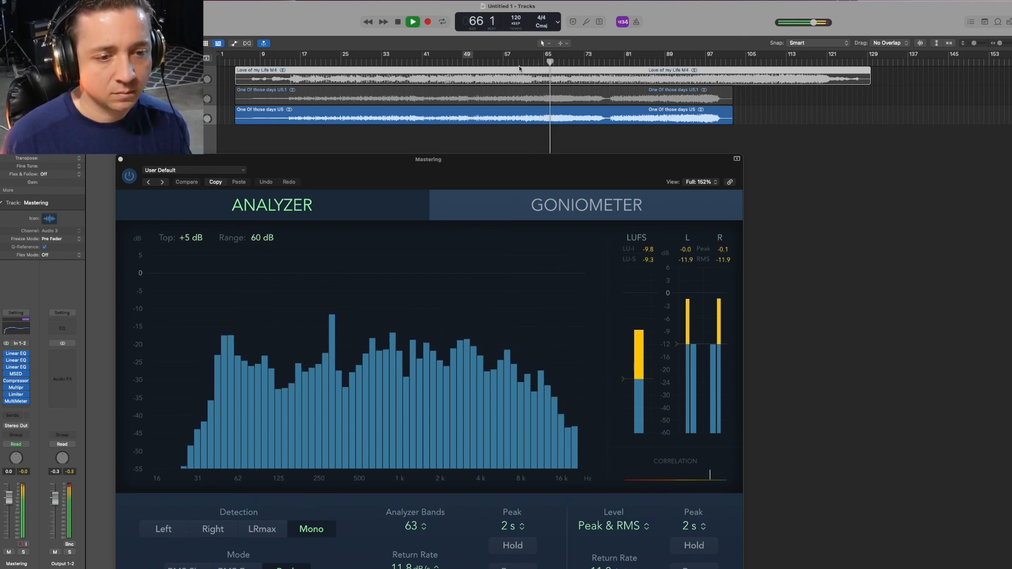
key("space")
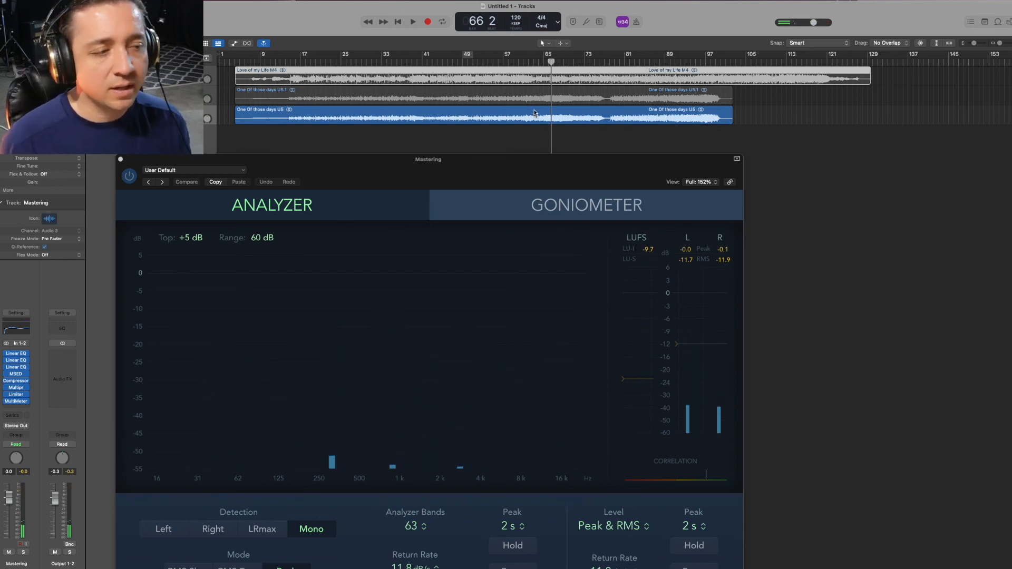
left_click_drag(521, 162, 541, 109)
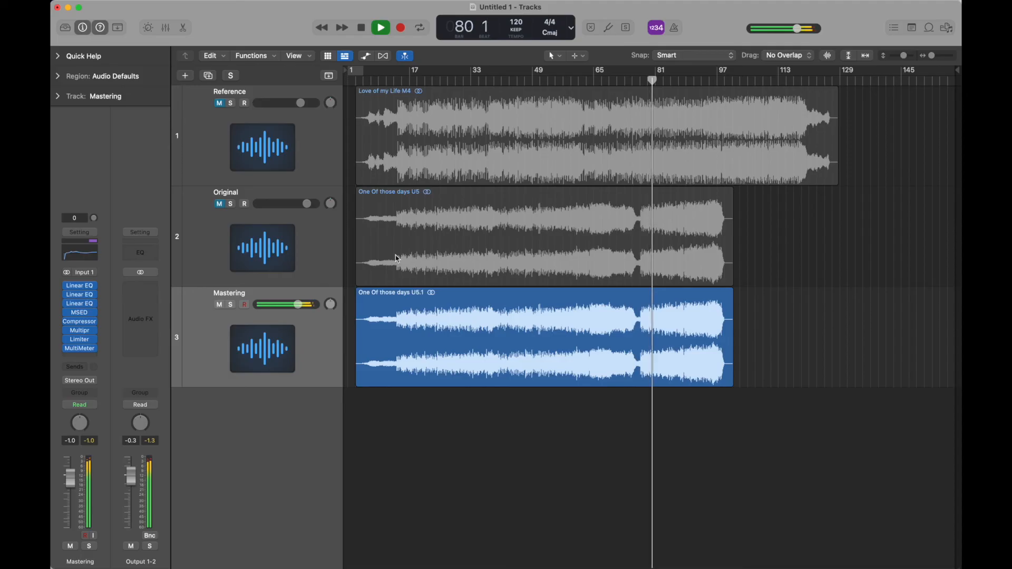
- Compare the Original track with the Mastering track by toggling the Original's solo during playback, leave the solo off, and stop the song
left_click(231, 205)
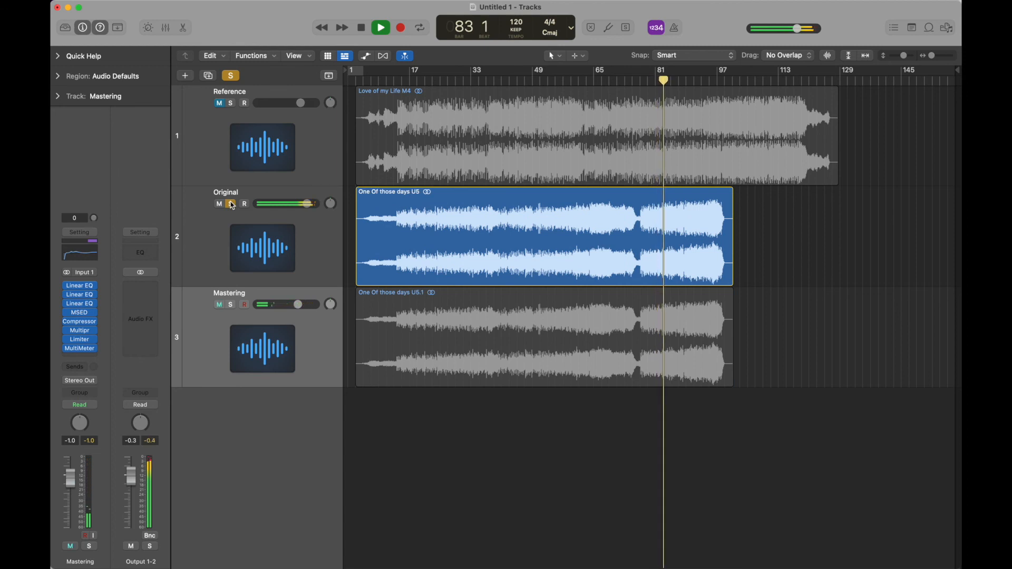
left_click(231, 205)
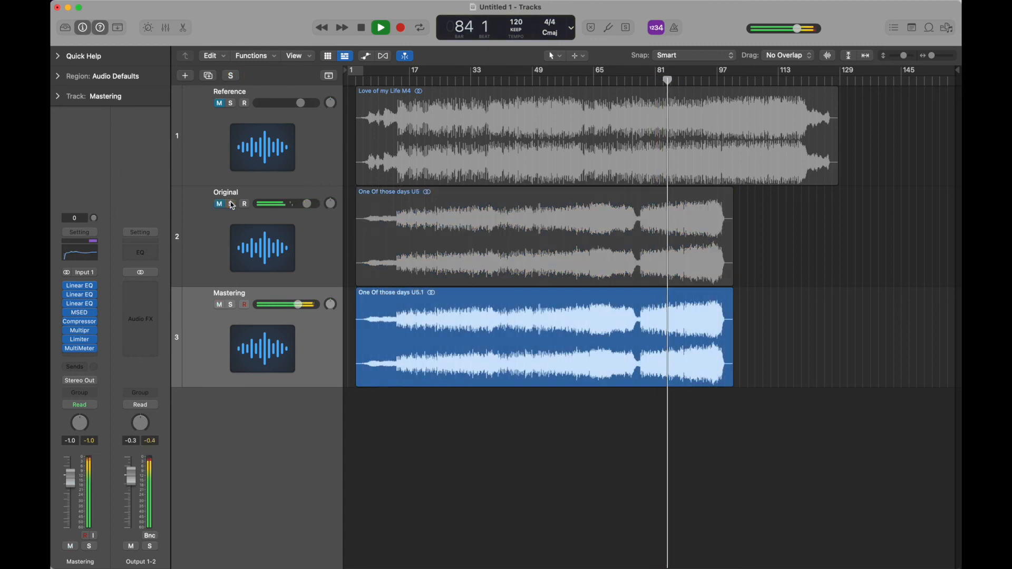
left_click(232, 204)
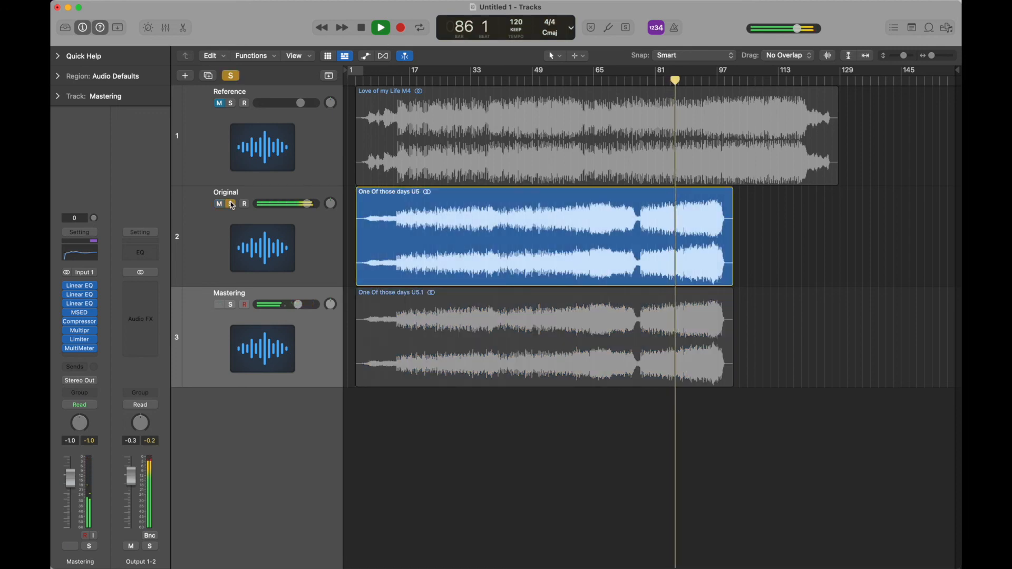
left_click(231, 204)
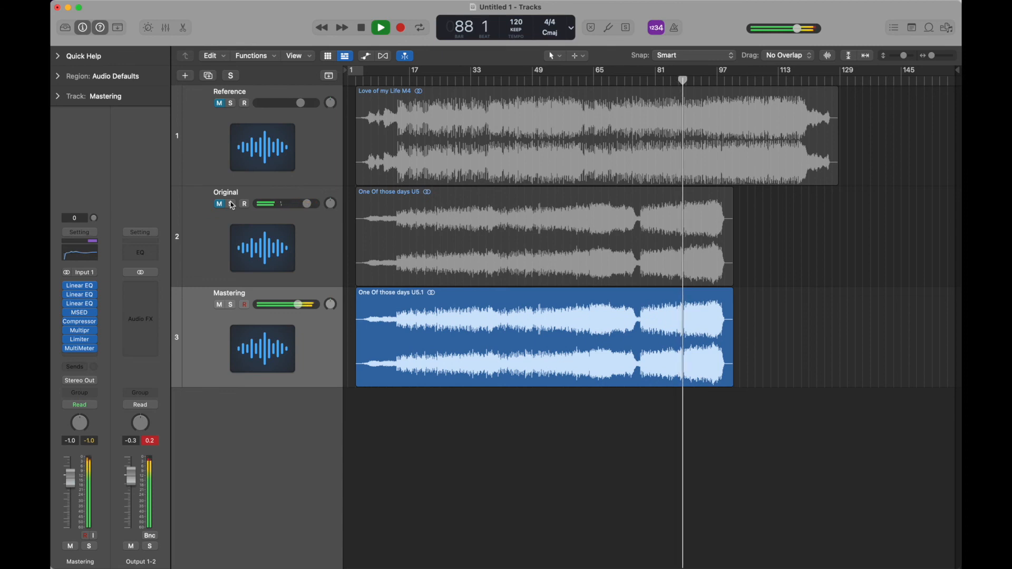
left_click(231, 205)
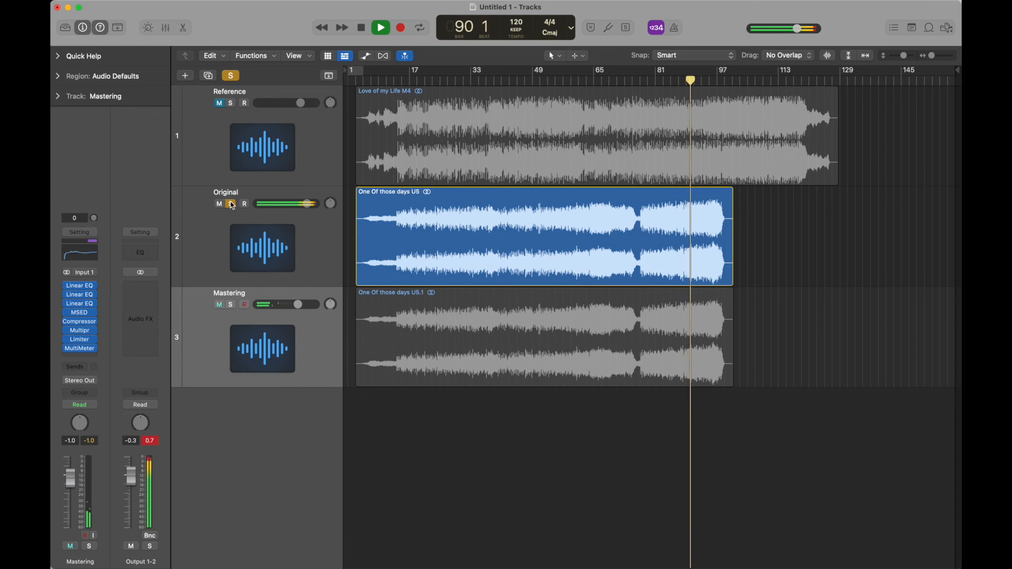
left_click(231, 205)
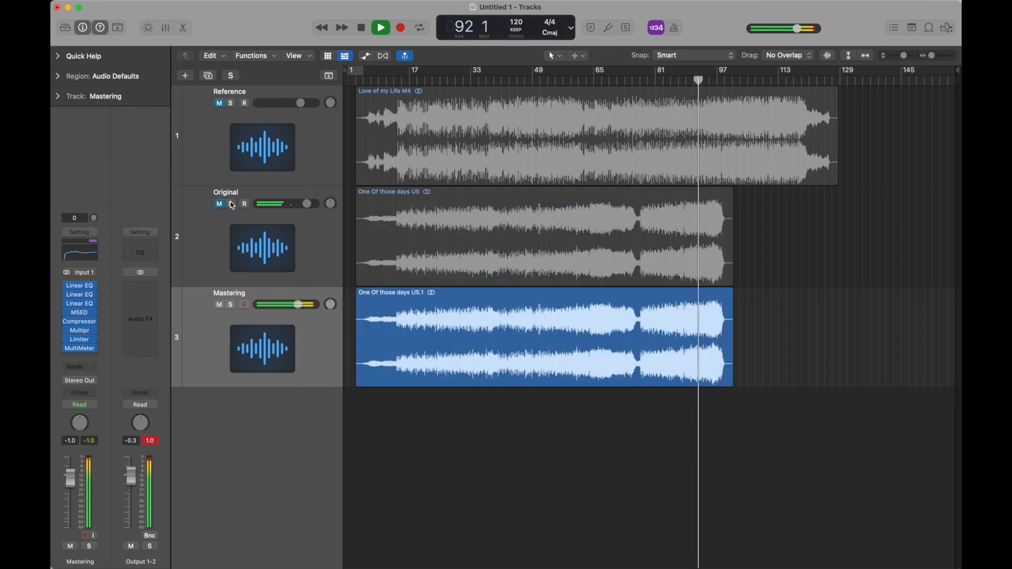
left_click(231, 205)
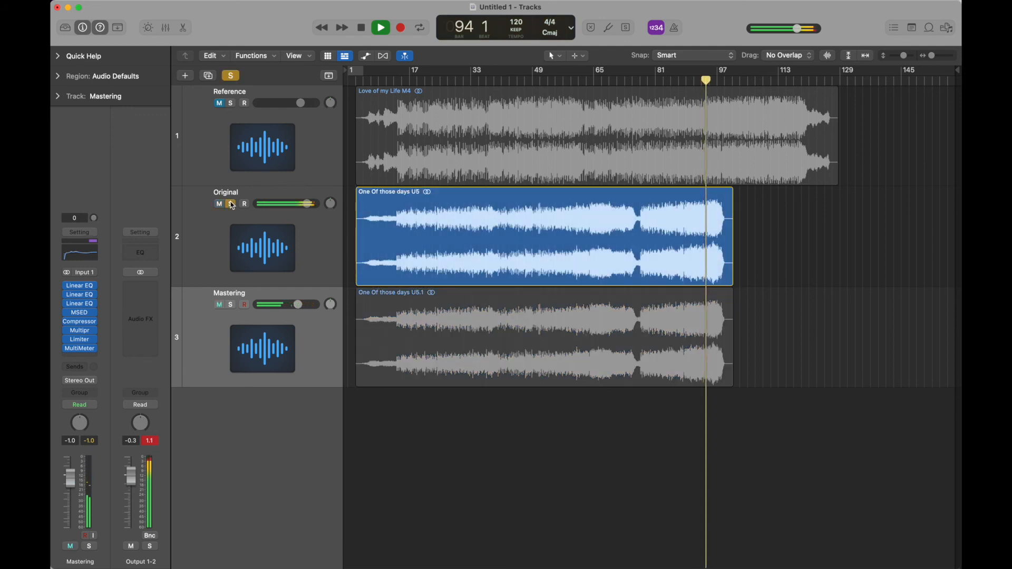
left_click(231, 204)
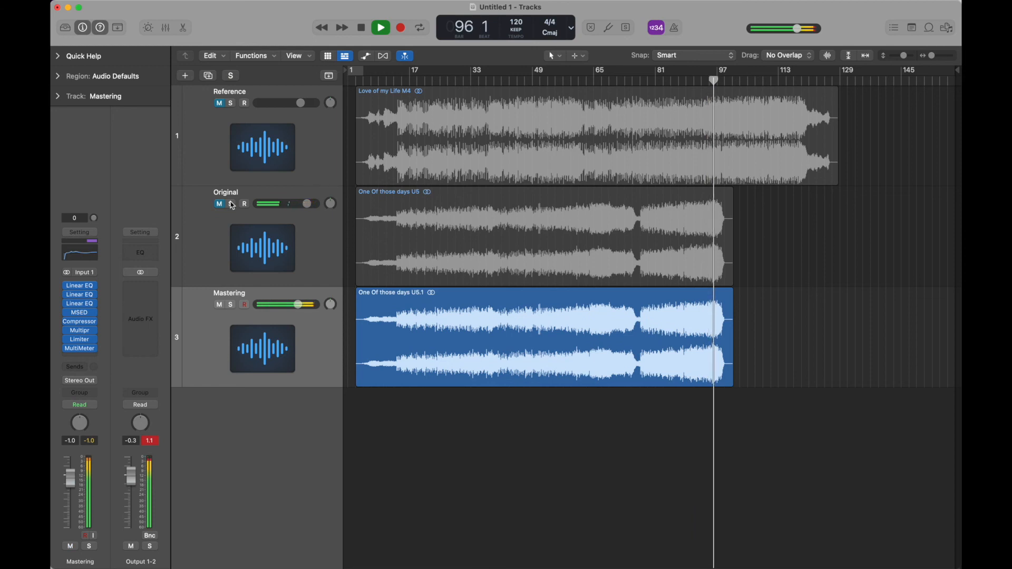
key("space")
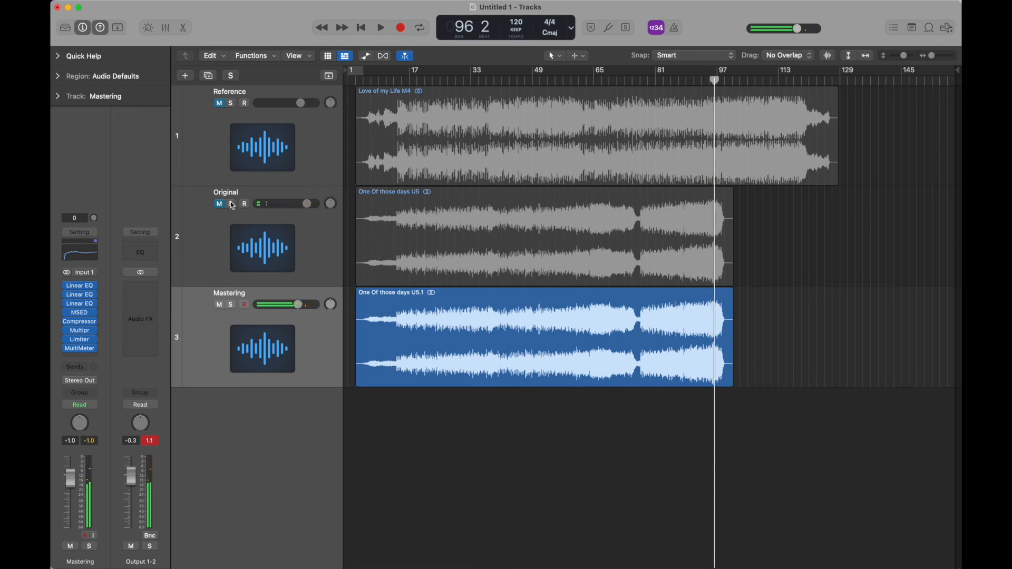